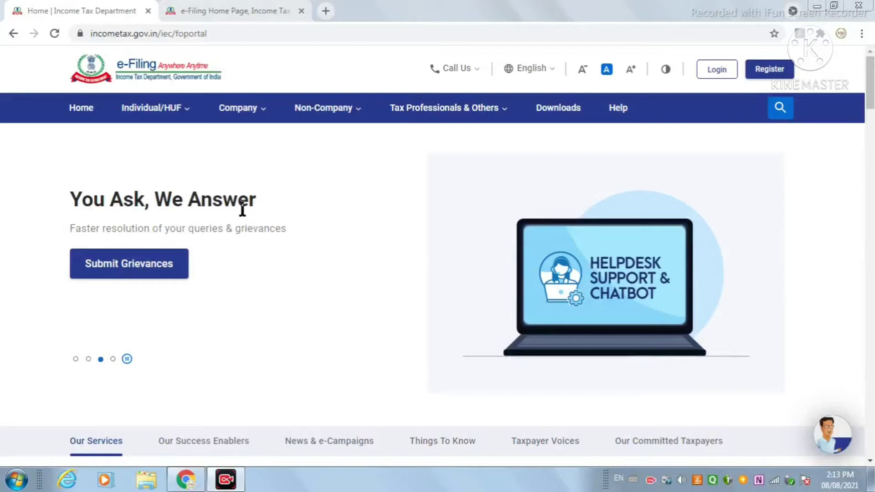
Open the e-Filing login page, enter the account's user ID and continue to the password stage
click(714, 73)
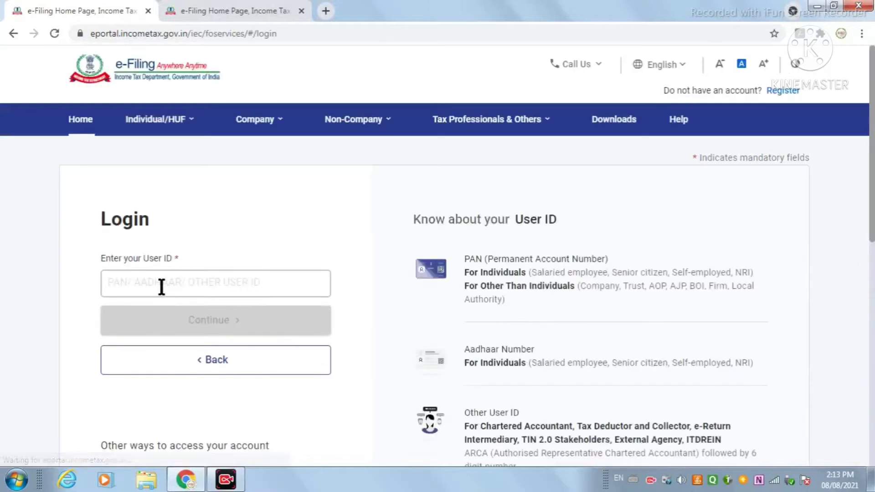
click(159, 285)
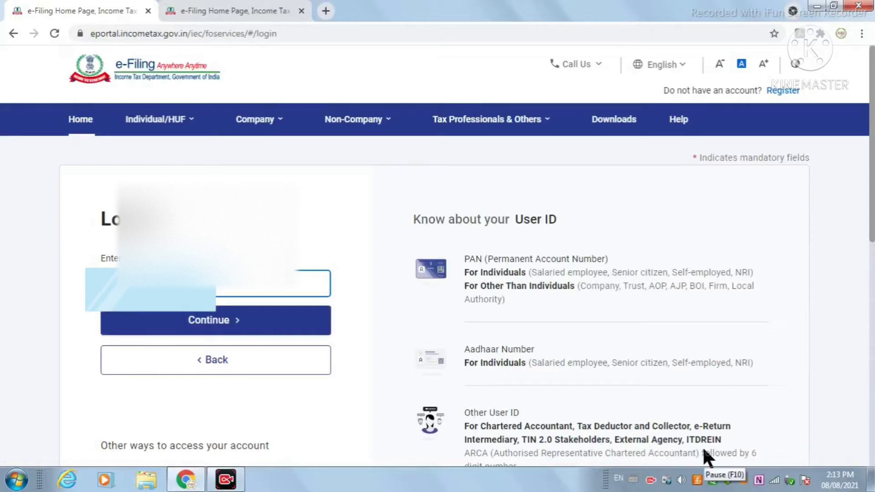
click(188, 333)
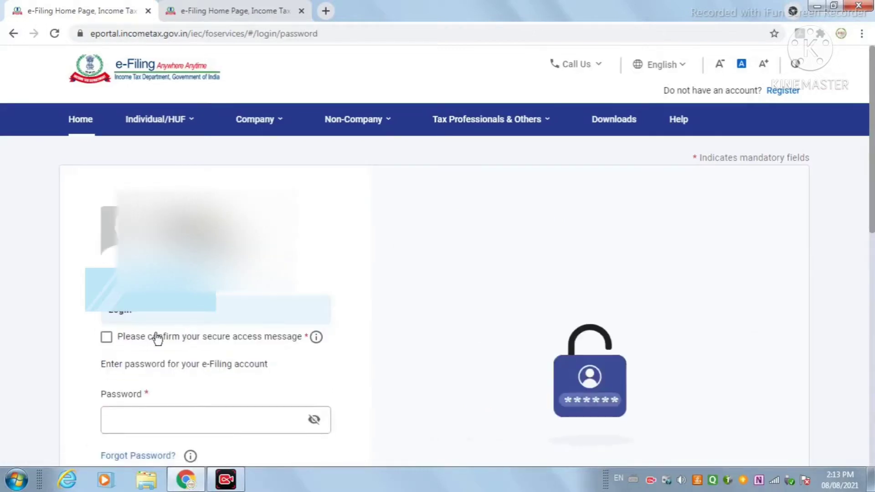
Confirm the secure access message, enter the account password and log in here despite the other active session
scroll(111, 338, down, 3)
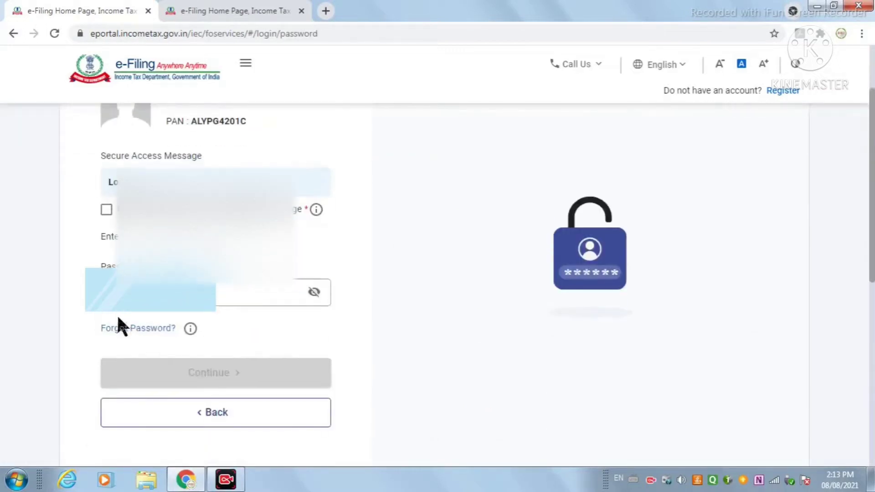
click(105, 211)
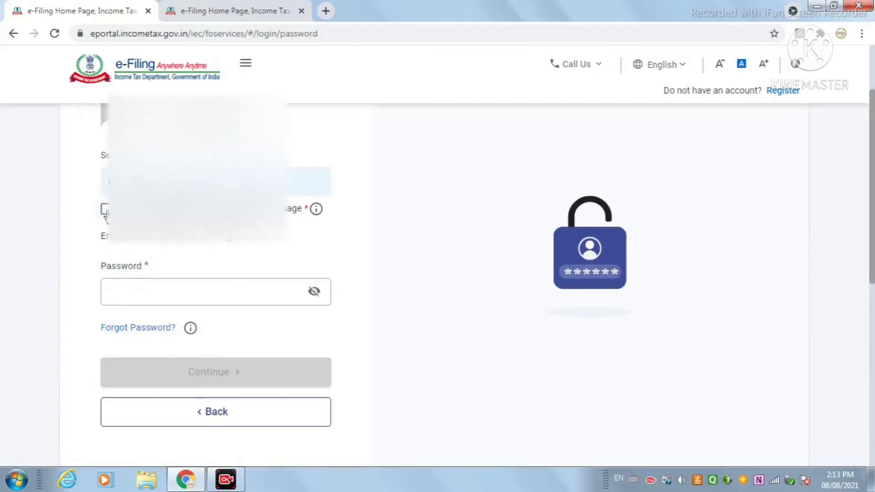
click(157, 294)
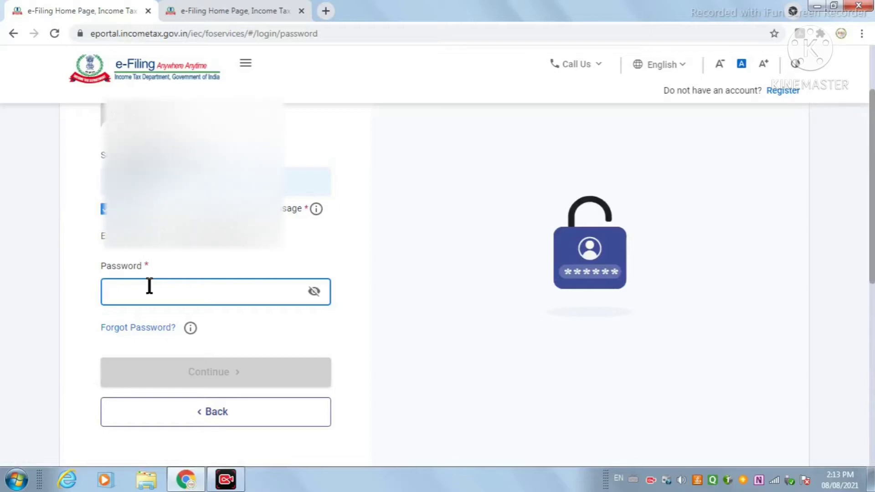
text(•••••)
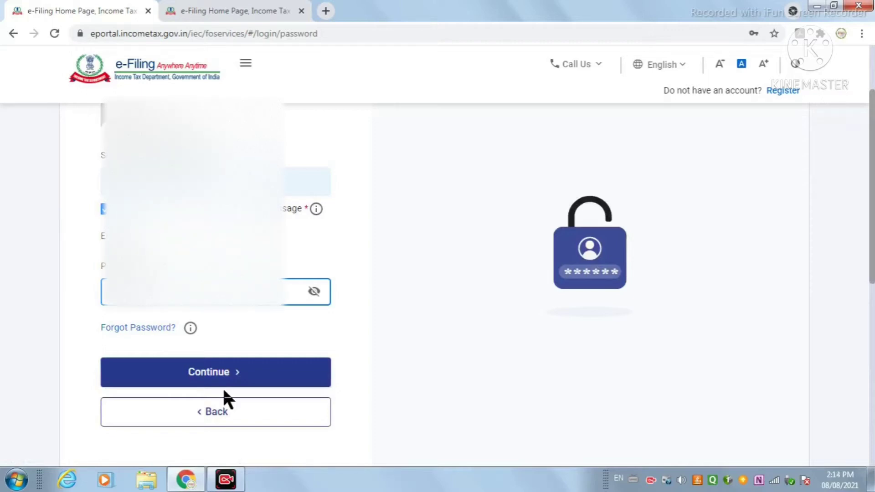
click(230, 378)
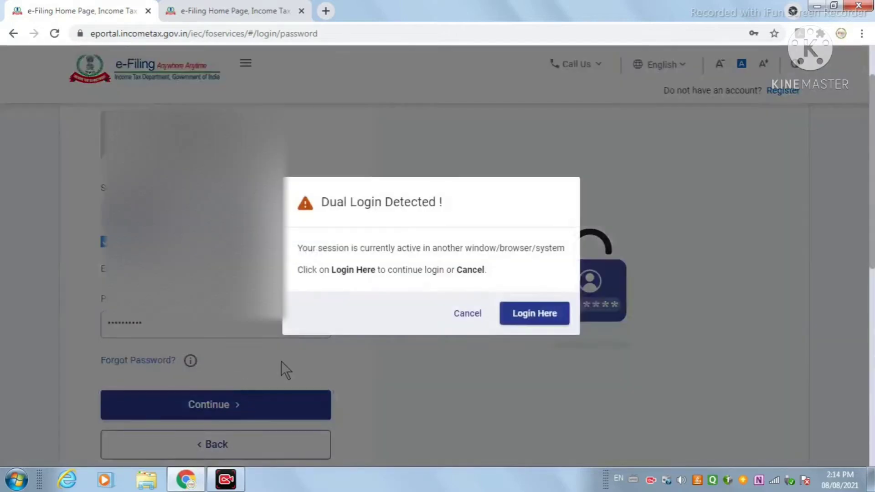
click(545, 314)
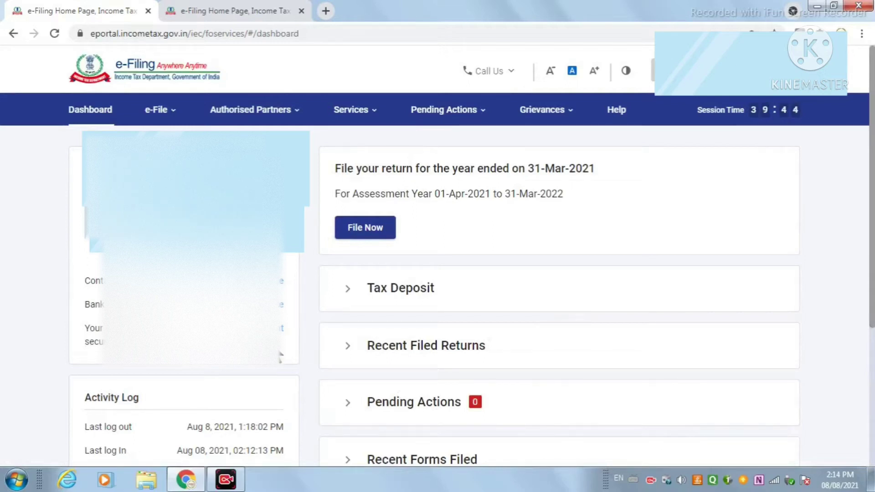
Open the File Income Tax Return form from the dashboard
scroll(277, 355, down, 5)
scroll(277, 354, up, 5)
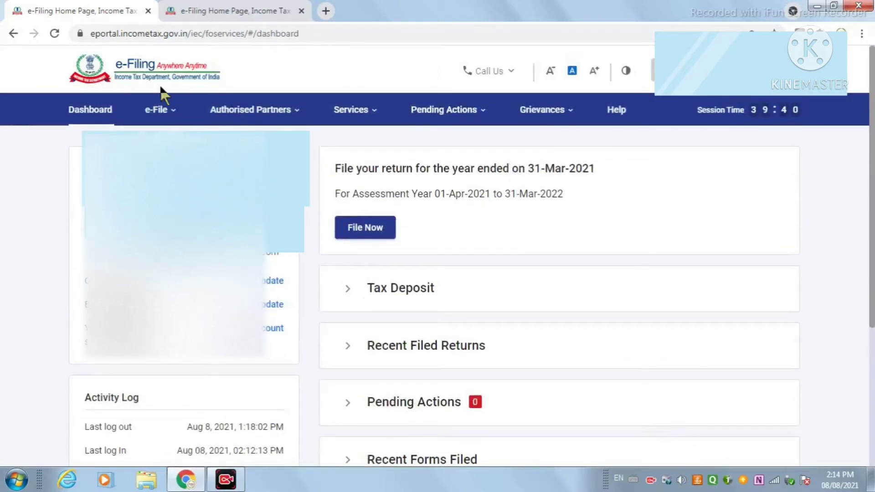
click(157, 109)
mouse_move(164, 142)
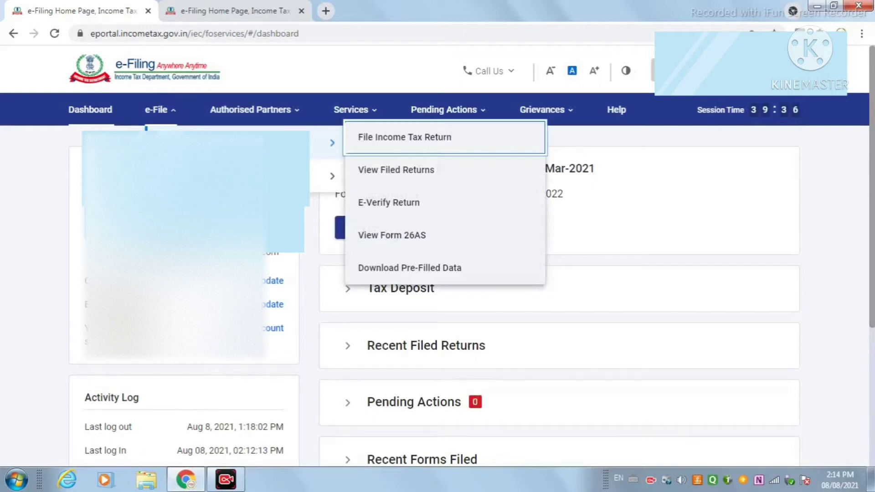
click(429, 139)
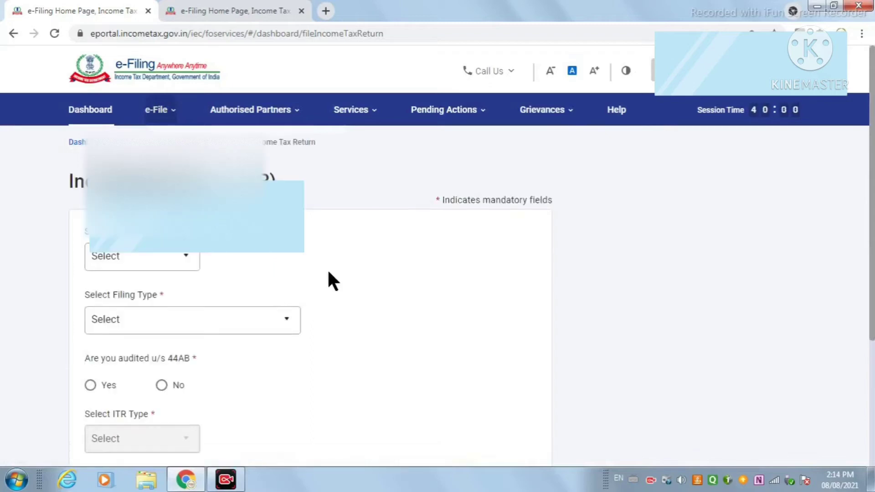
Select assessment year 2021-22 (Current A.Y.) for the income tax return and continue
click(184, 265)
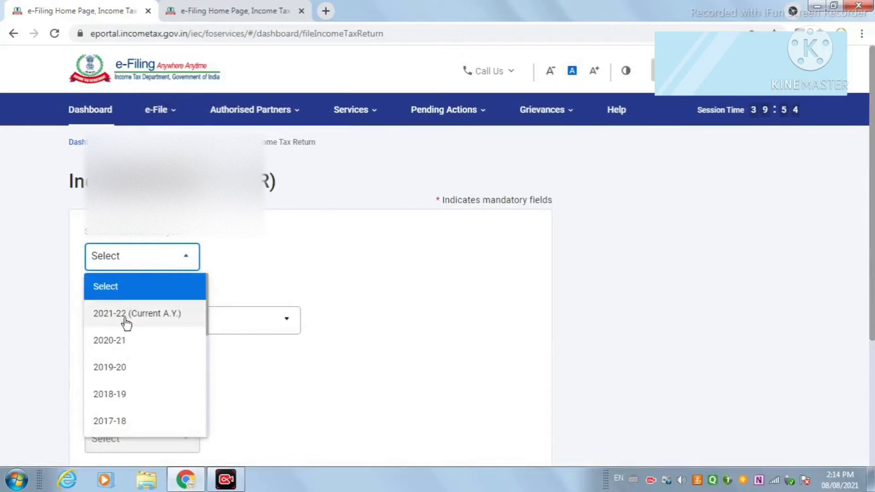
click(155, 318)
scroll(204, 337, down, 4)
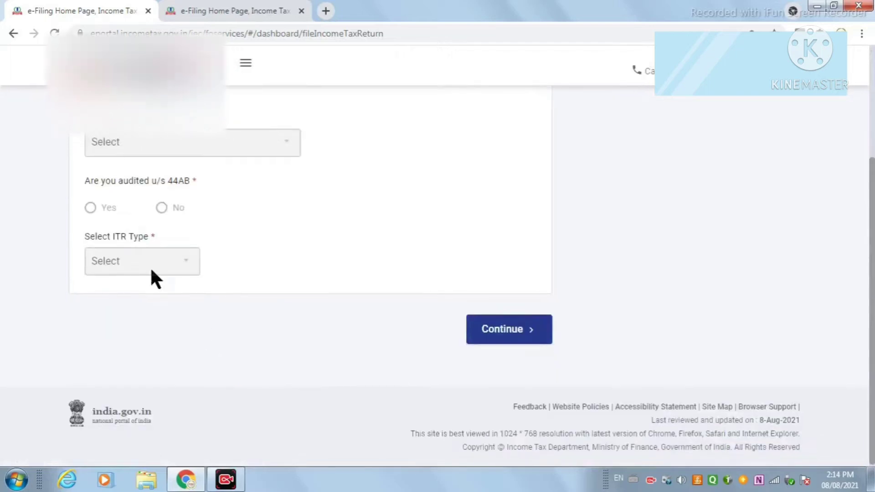
click(520, 339)
click(90, 255)
click(133, 345)
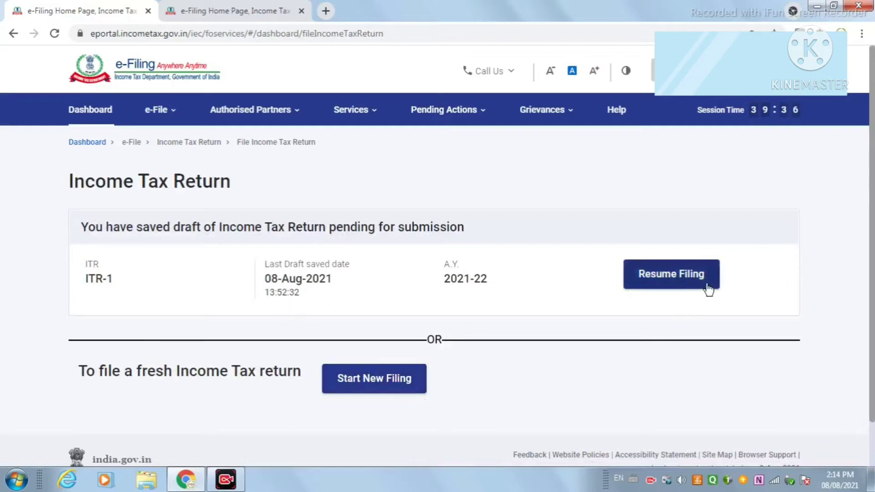
Start a new filing with the status Individual and proceed with the ITR - 1 form
click(379, 391)
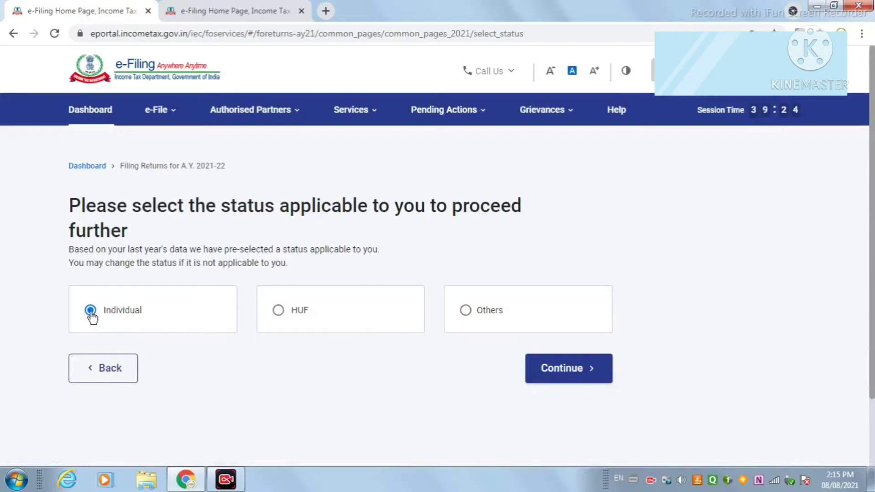
click(563, 381)
scroll(565, 387, down, 2)
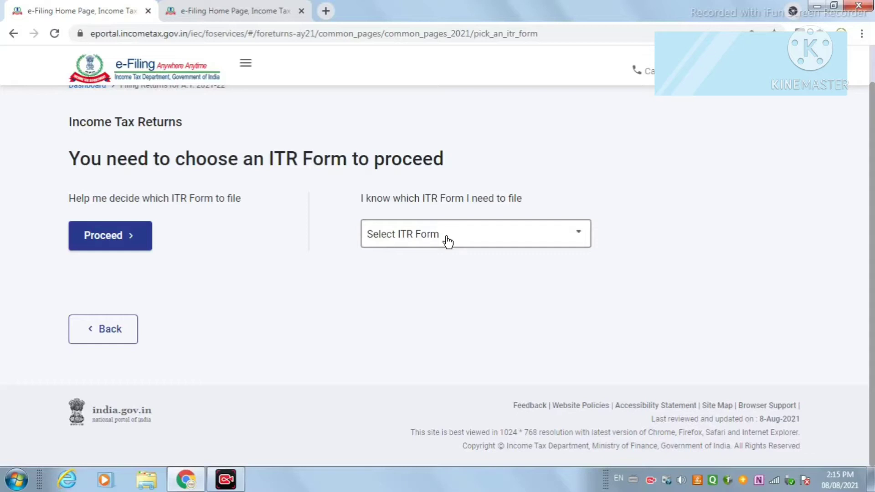
click(447, 240)
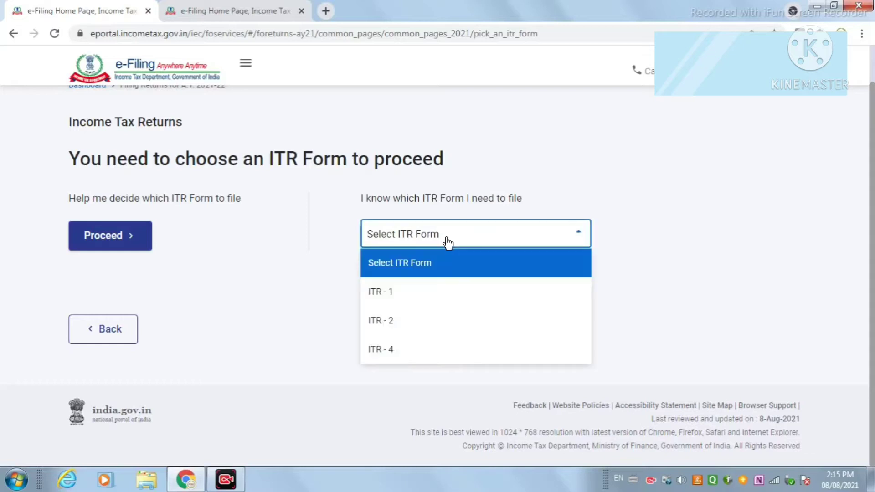
click(423, 296)
scroll(510, 382, down, 3)
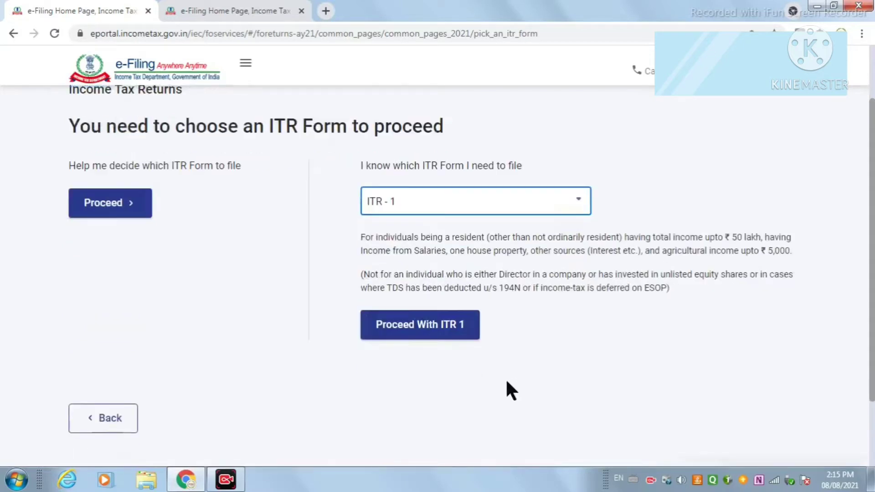
click(431, 305)
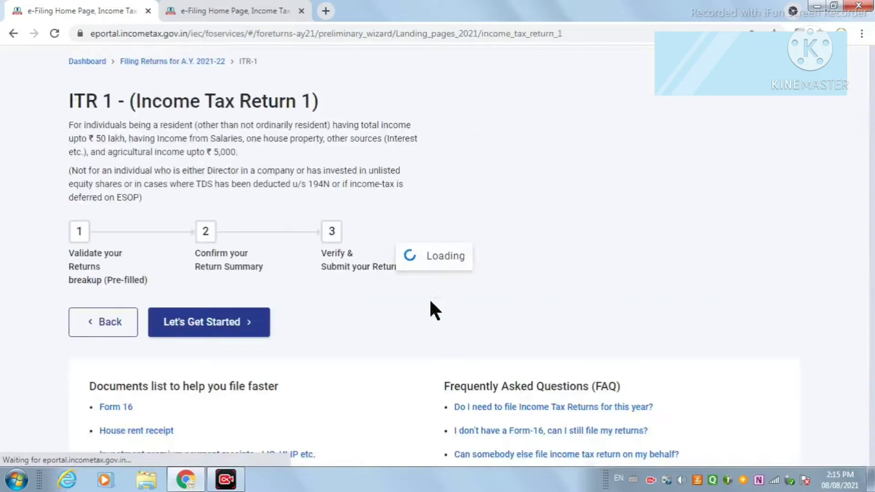
Review the ITR 1 introduction page and the list of documents that can help with tax filing
scroll(436, 310, down, 3)
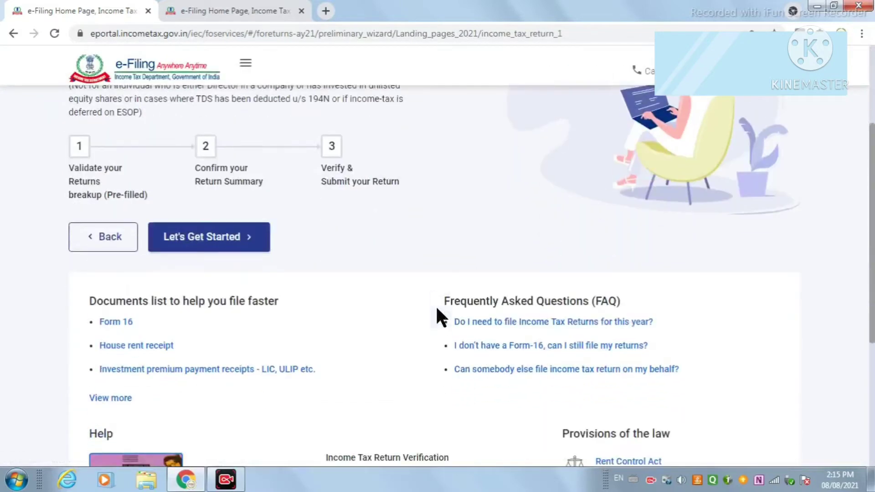
scroll(405, 296, down, 2)
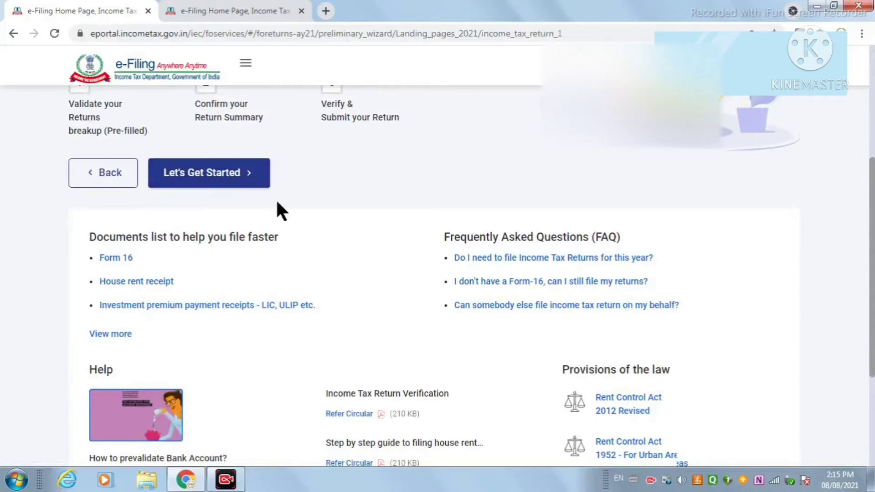
scroll(276, 203, up, 3)
scroll(293, 219, up, 3)
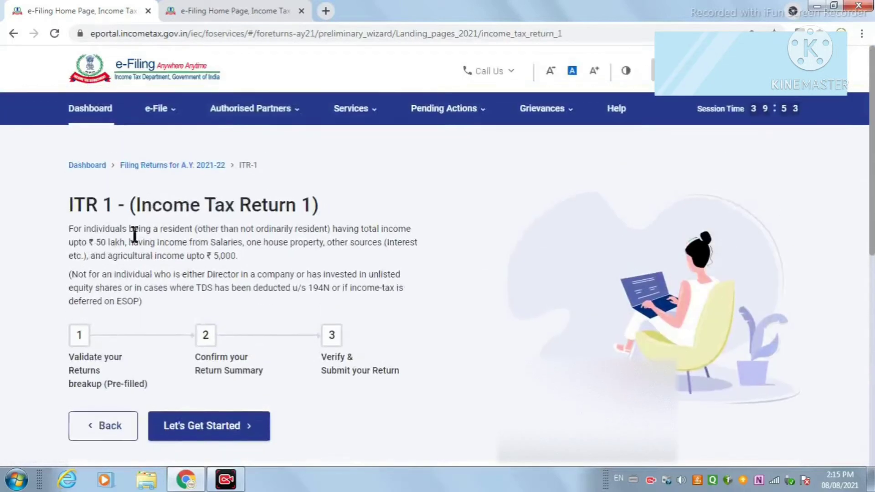
scroll(177, 222, down, 7)
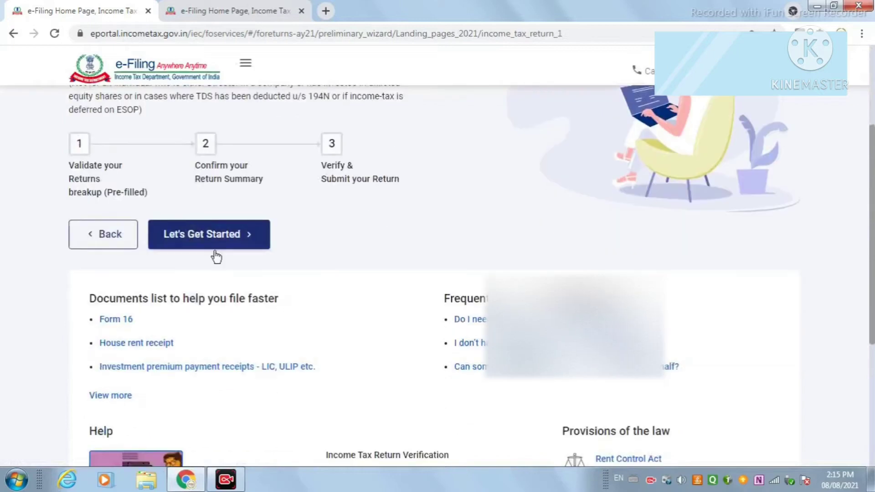
click(113, 271)
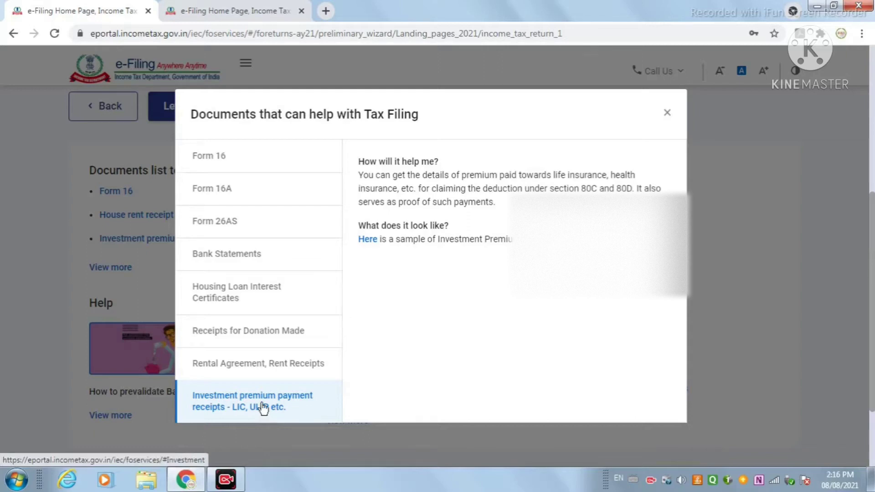
click(667, 113)
scroll(356, 293, up, 5)
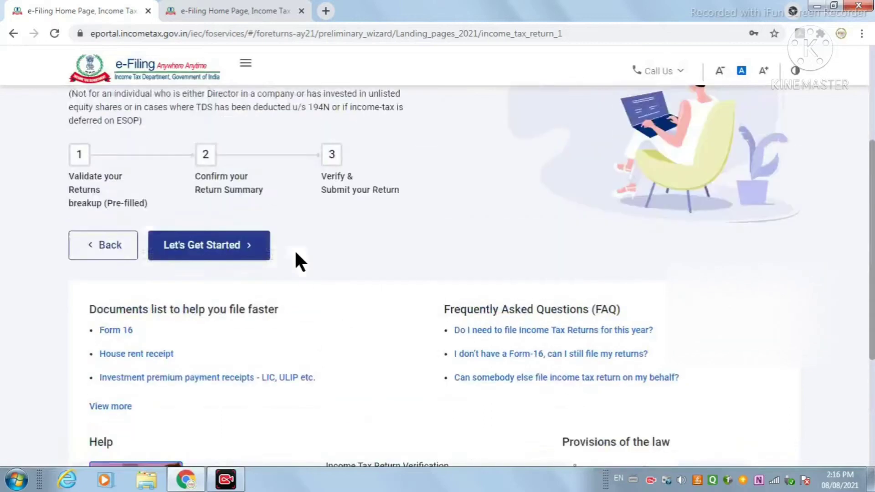
Get started with ITR 1, give taxable income above the basic exemption limit as the filing reason, and acknowledge the pre-filled data notice
click(234, 297)
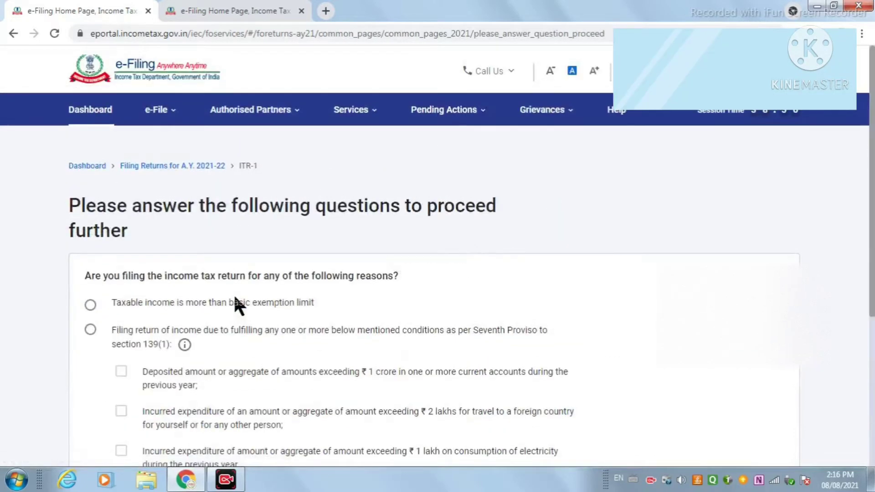
scroll(234, 301, down, 3)
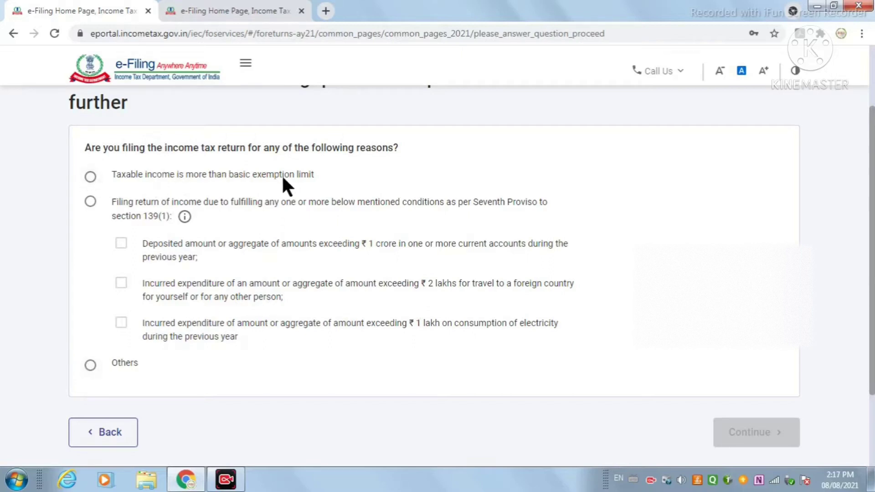
click(91, 177)
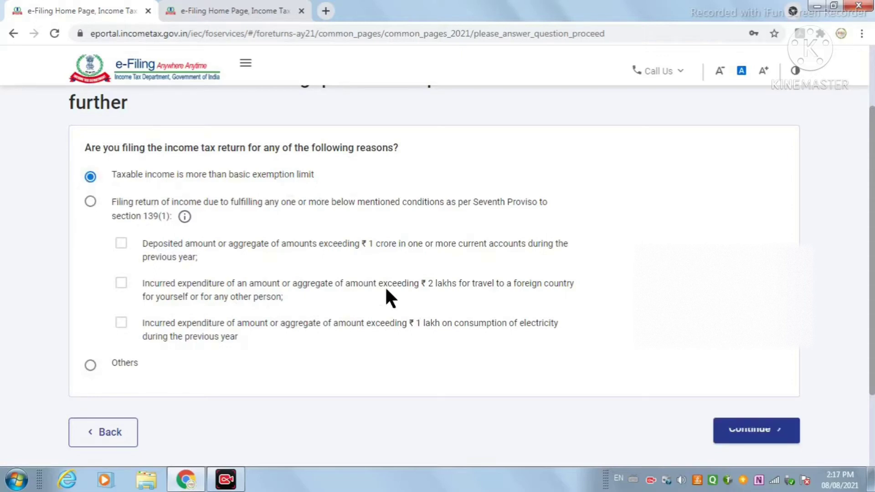
scroll(385, 286, down, 2)
click(780, 349)
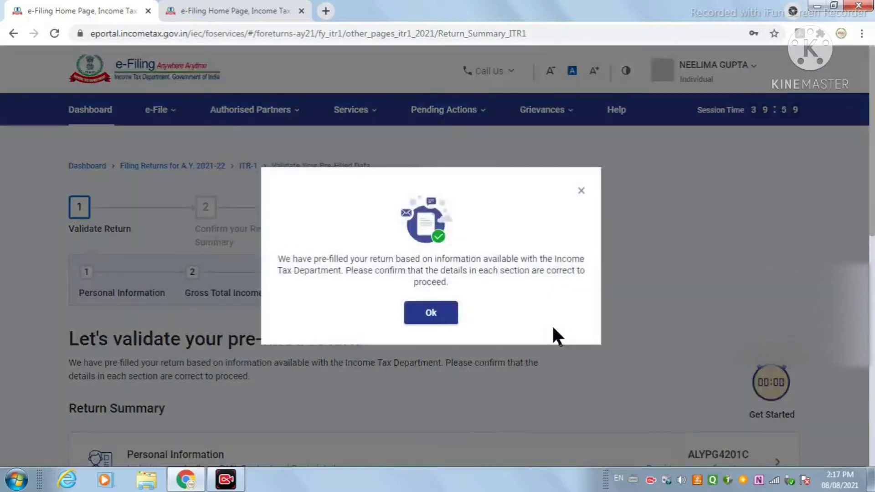
click(443, 315)
Examine the return summary sections to validate, from Personal Information to Total Tax Liability
scroll(480, 355, down, 4)
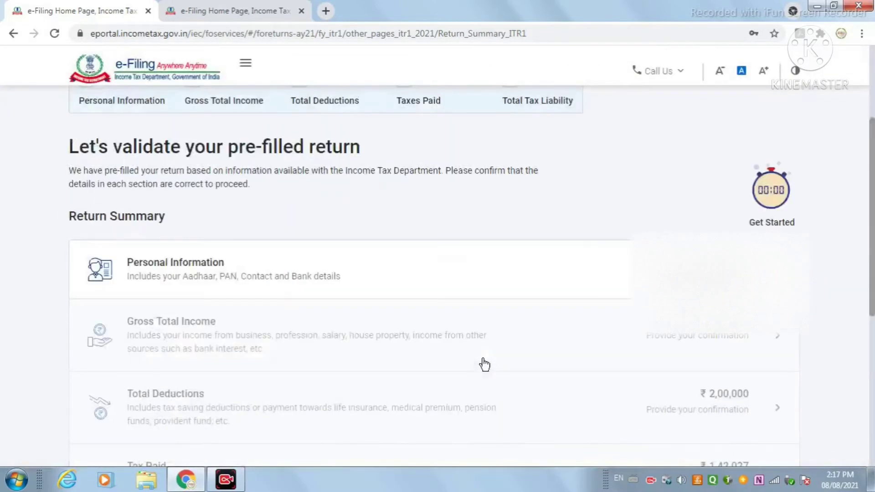
scroll(484, 364, down, 6)
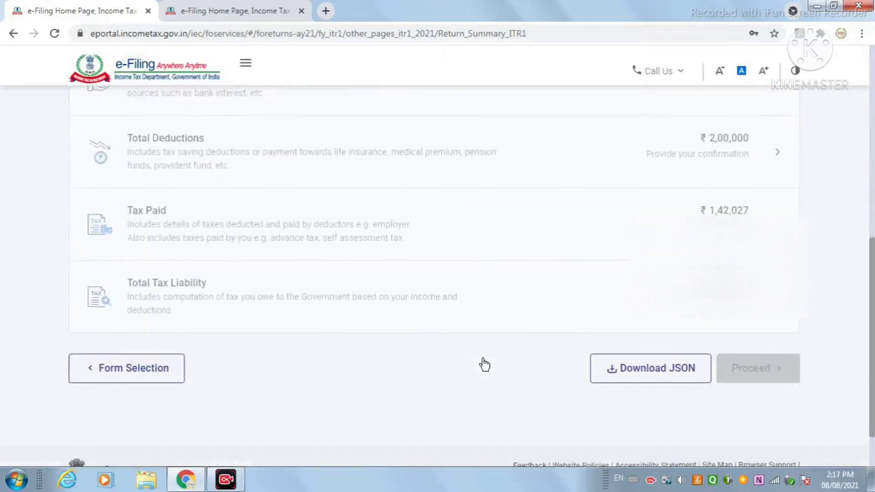
scroll(482, 364, up, 7)
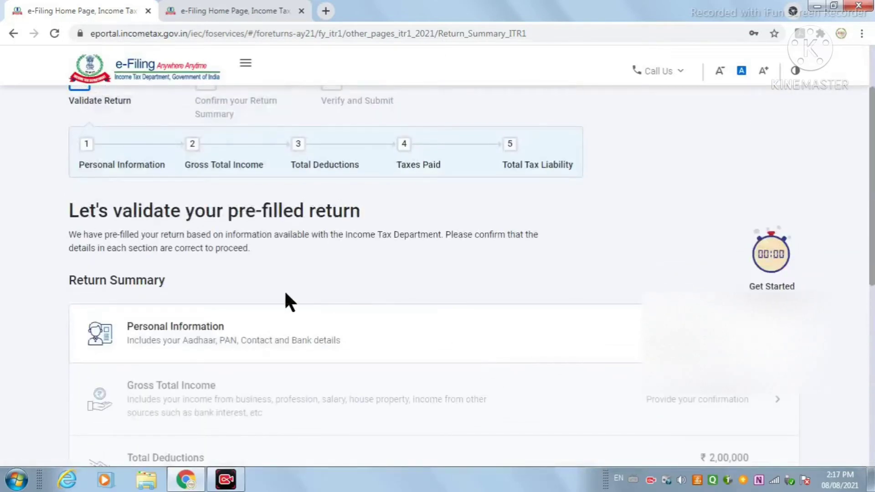
scroll(287, 298, down, 1)
scroll(290, 302, down, 1)
scroll(285, 301, up, 6)
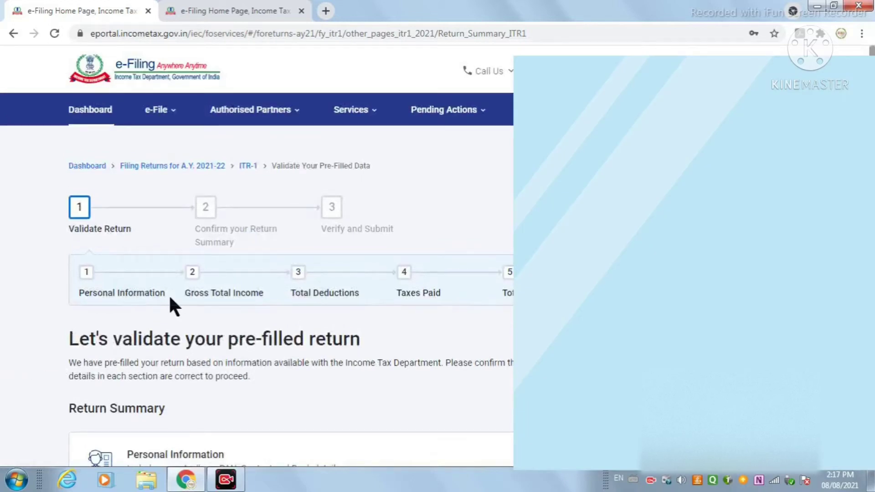
scroll(173, 301, down, 3)
scroll(211, 334, down, 9)
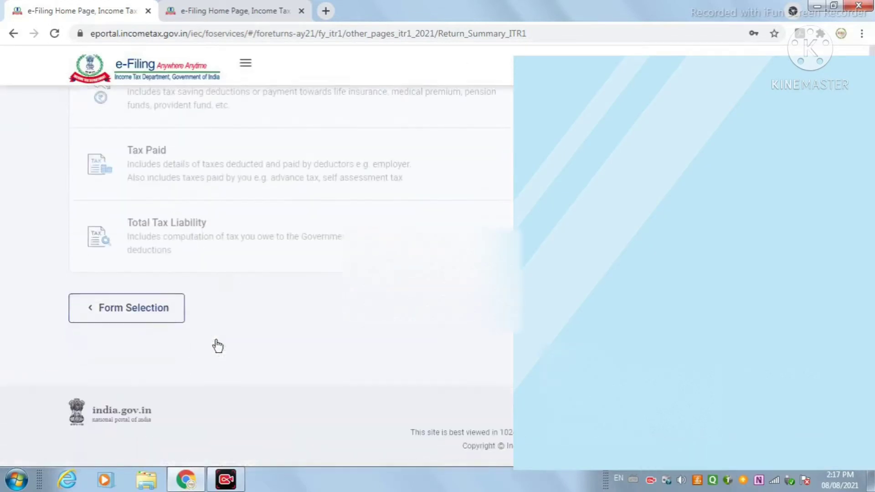
Open the Personal Information section of the return summary for validation
scroll(217, 345, up, 8)
scroll(217, 346, up, 1)
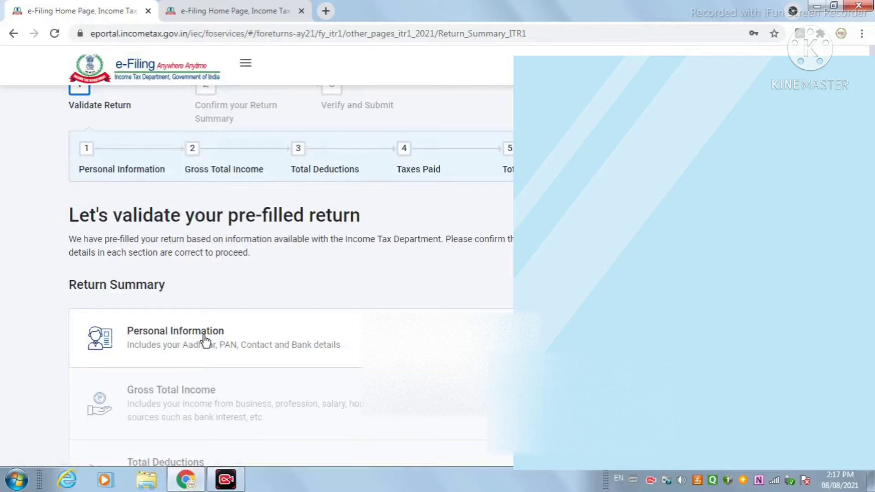
click(205, 341)
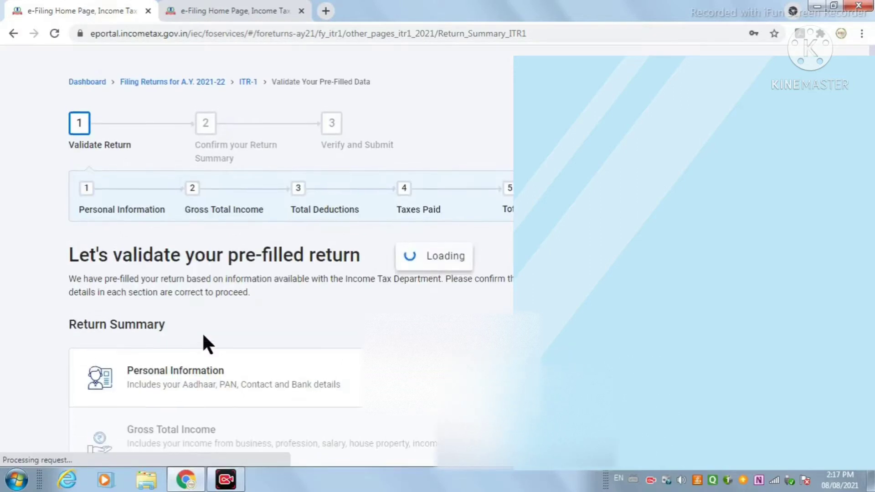
Check the pre-filled personal details and set the Nature of Employment to State Government
scroll(456, 273, down, 1)
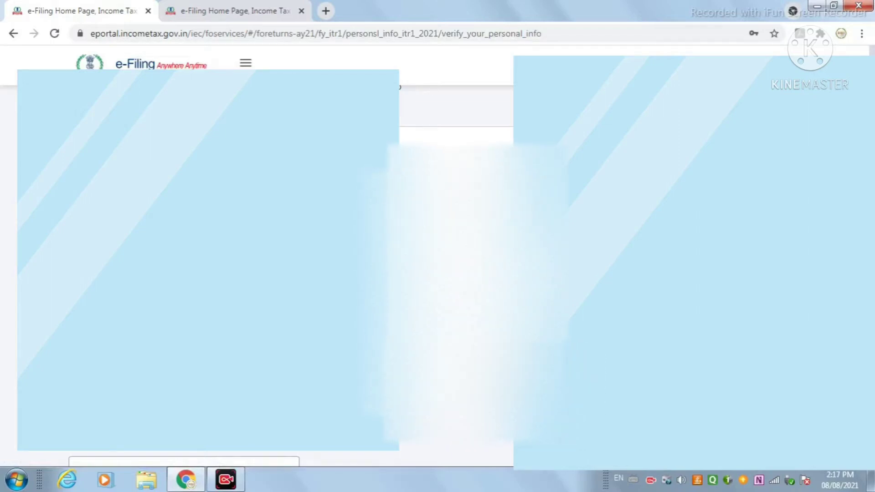
scroll(264, 273, down, 3)
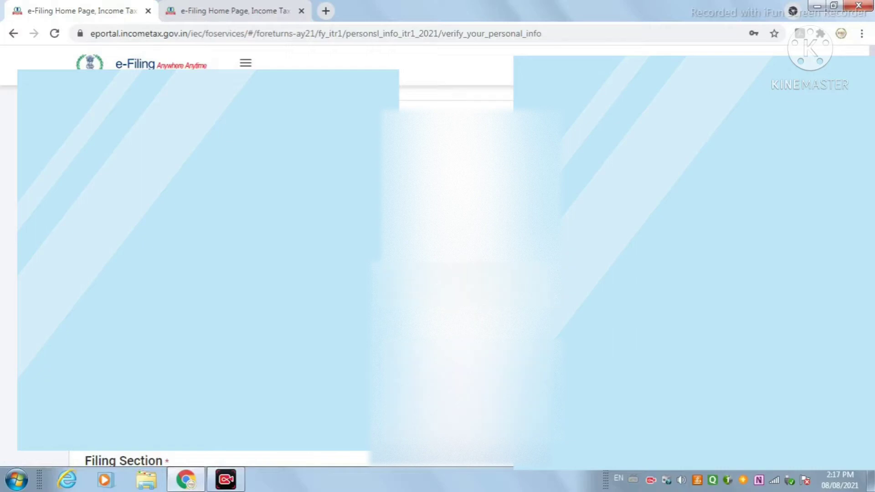
scroll(437, 273, down, 3)
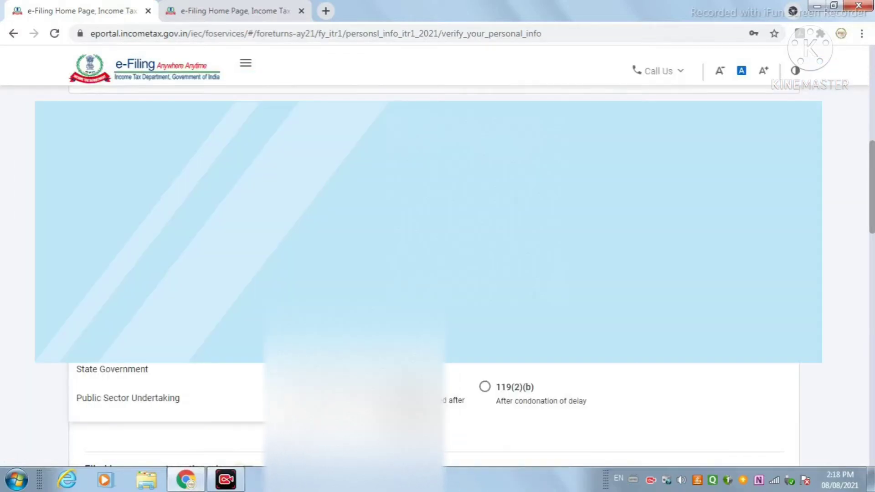
click(138, 370)
scroll(138, 370, down, 3)
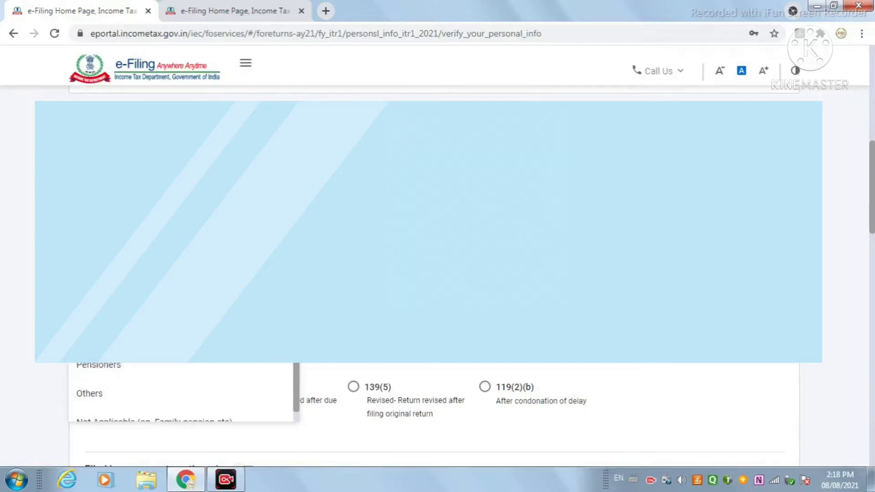
scroll(128, 370, down, 1)
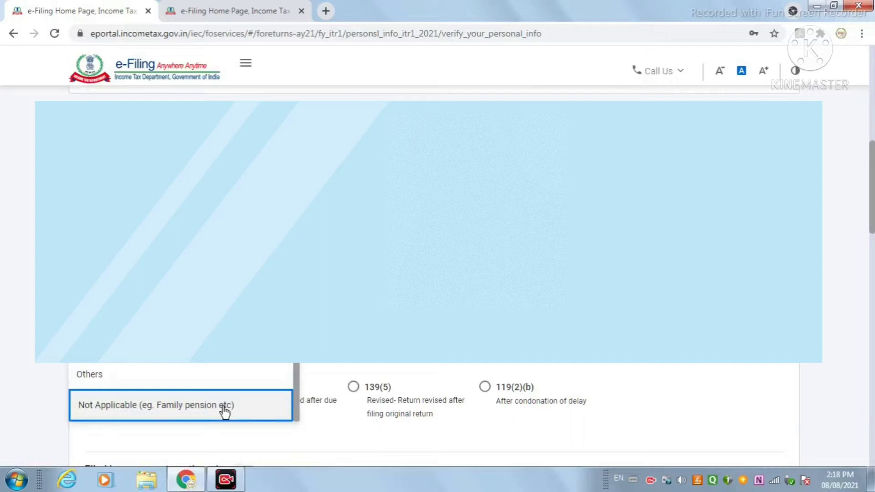
scroll(224, 412, up, 4)
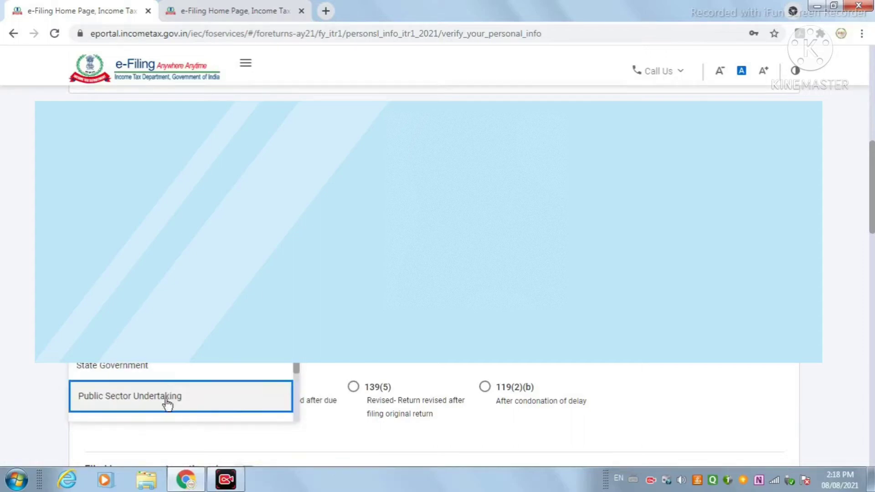
click(156, 375)
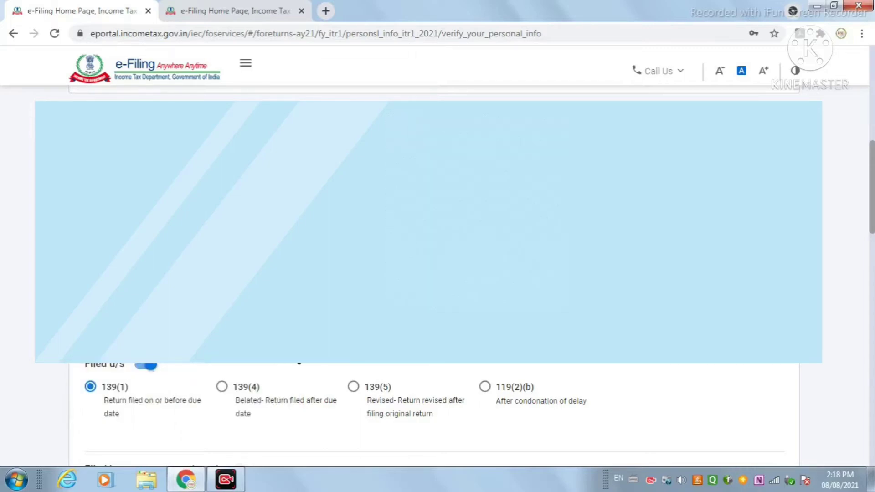
Review the Filing Section and answer No to opting for the new tax regime u/s 115BAC
scroll(204, 232, down, 3)
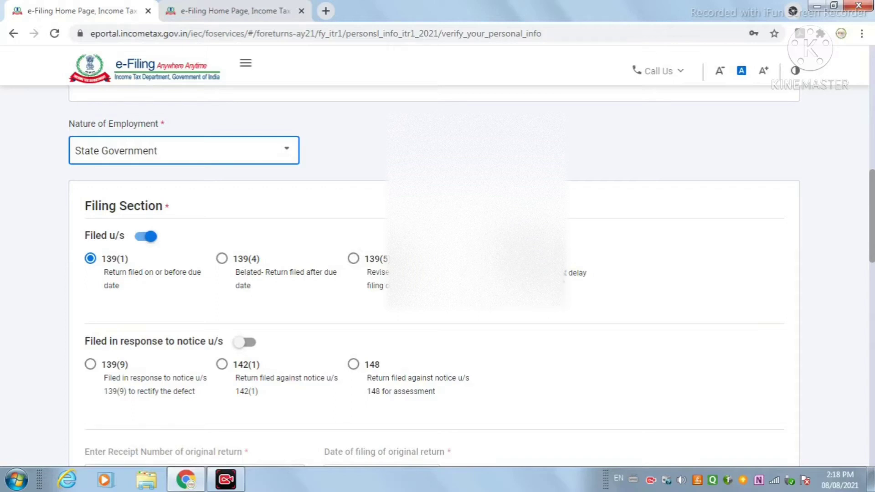
scroll(163, 310, down, 1)
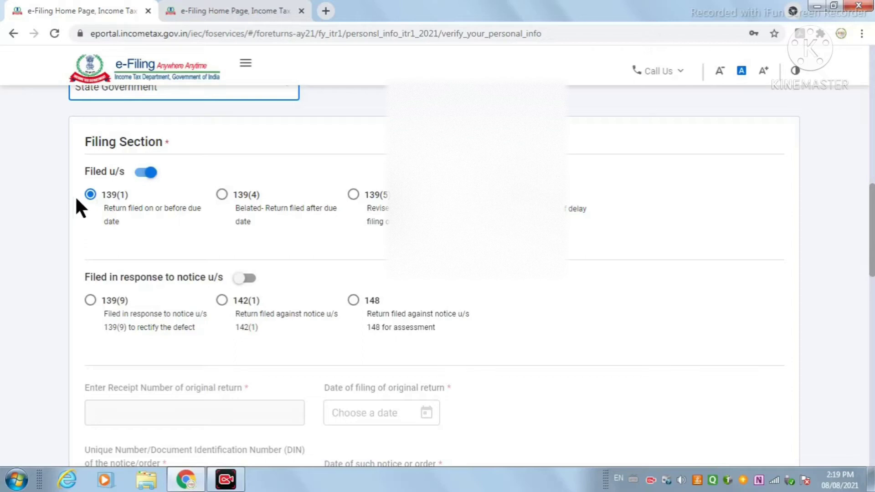
scroll(199, 255, down, 3)
scroll(199, 255, down, 3)
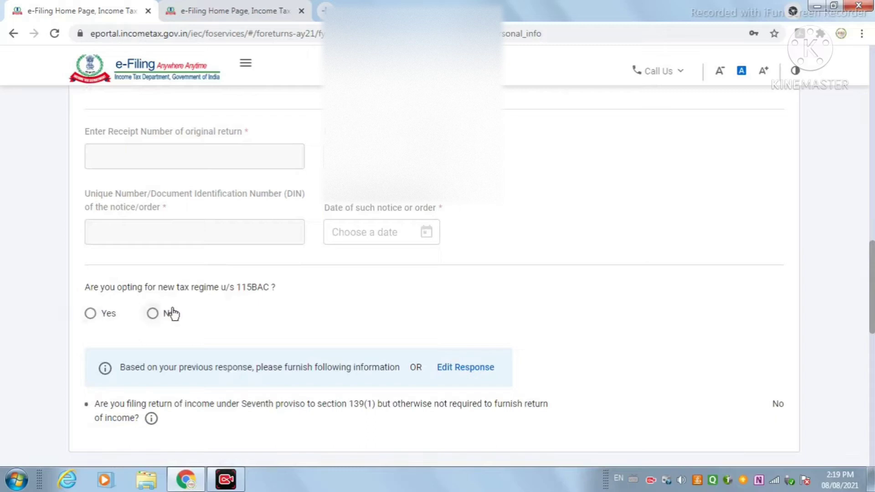
scroll(160, 314, down, 2)
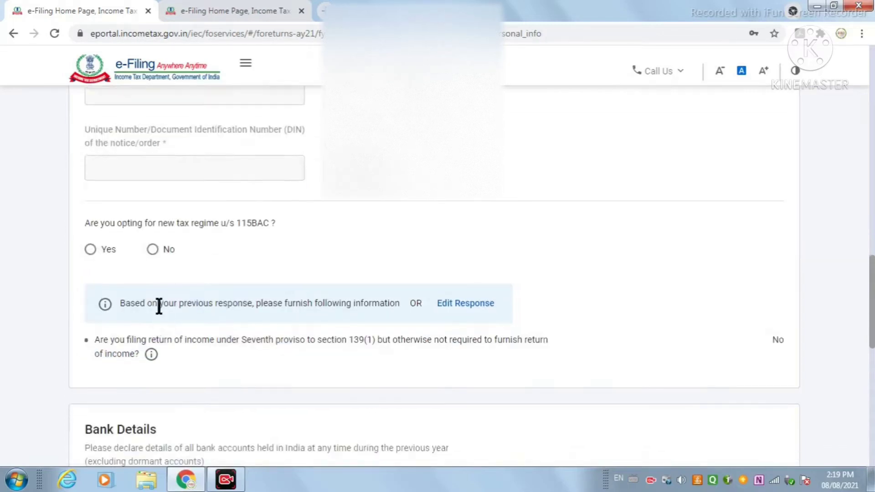
click(155, 256)
scroll(218, 353, down, 2)
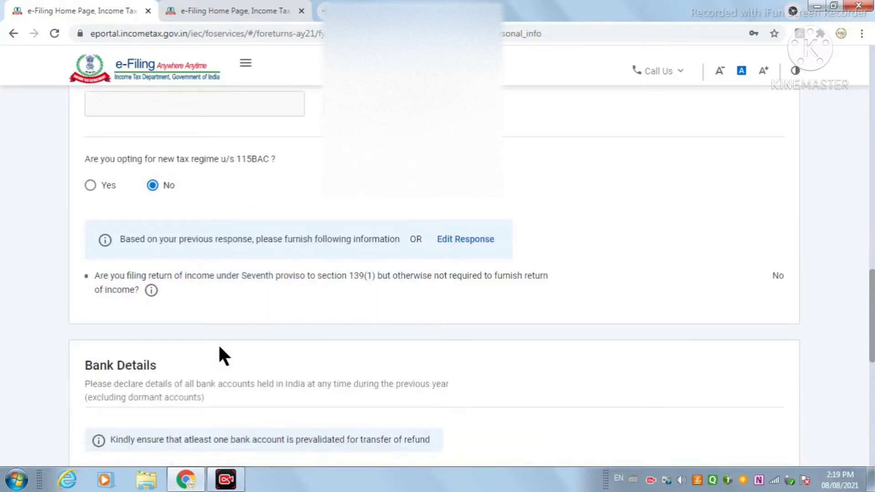
Check the bank accounts listed for refund without adding another one, and confirm the Personal Information section
scroll(219, 349, down, 4)
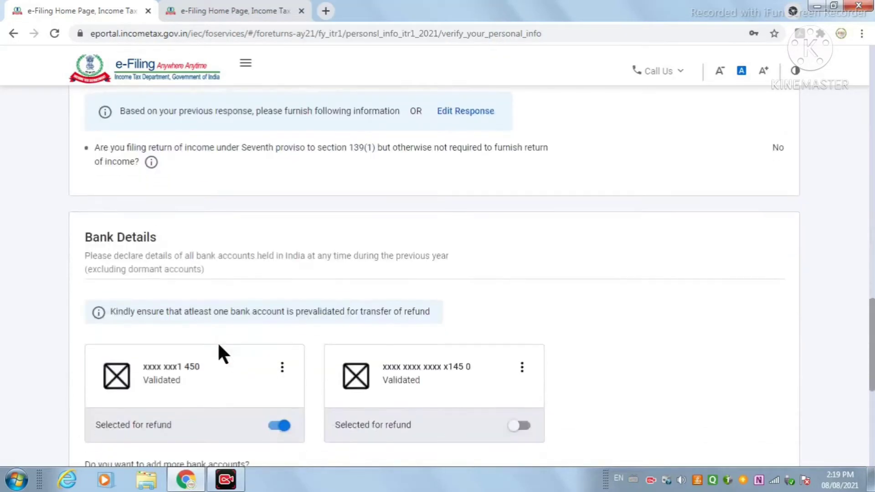
scroll(219, 353, down, 4)
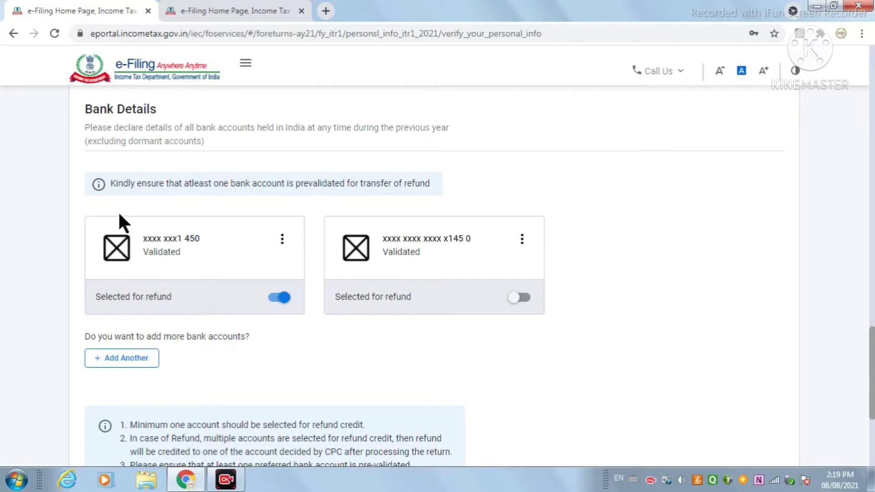
click(131, 368)
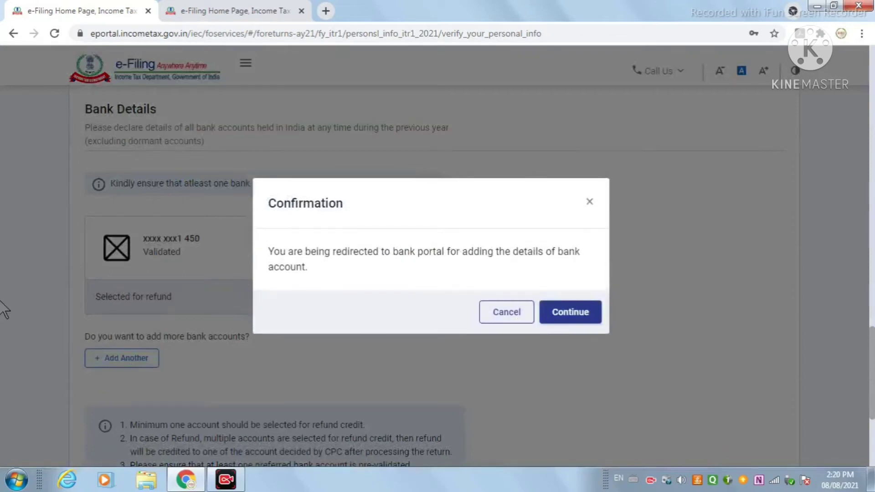
click(499, 311)
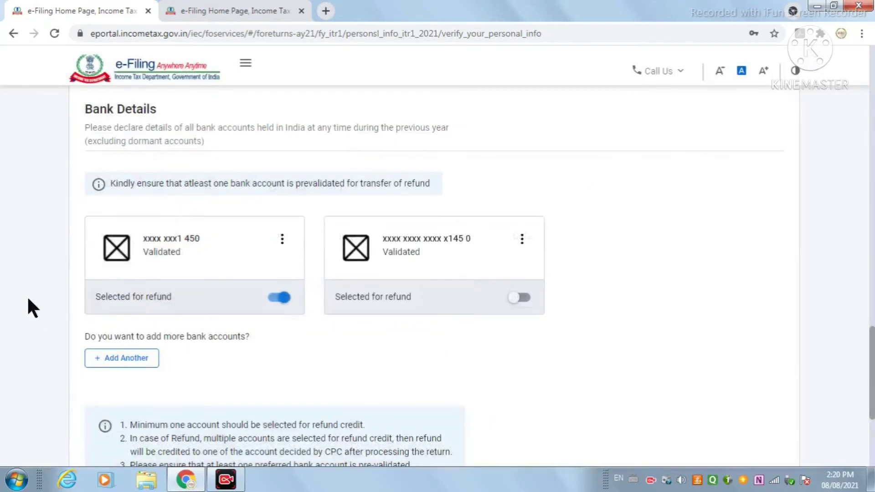
scroll(252, 348, down, 4)
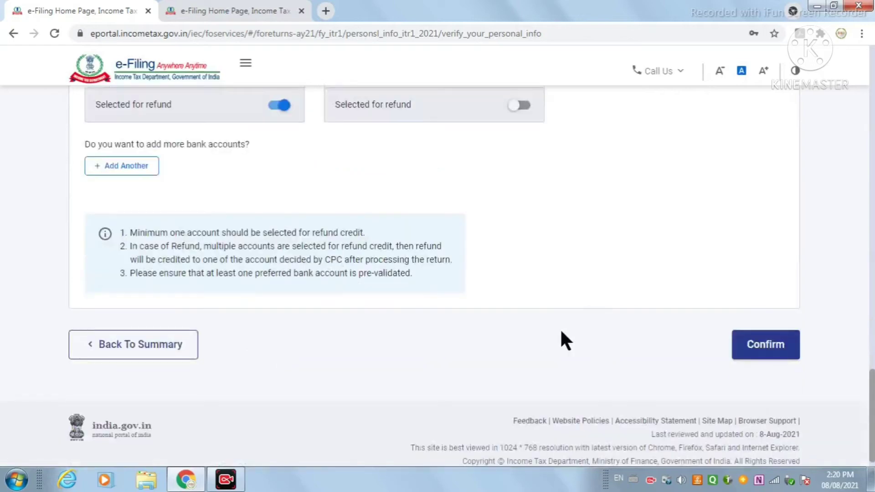
click(792, 360)
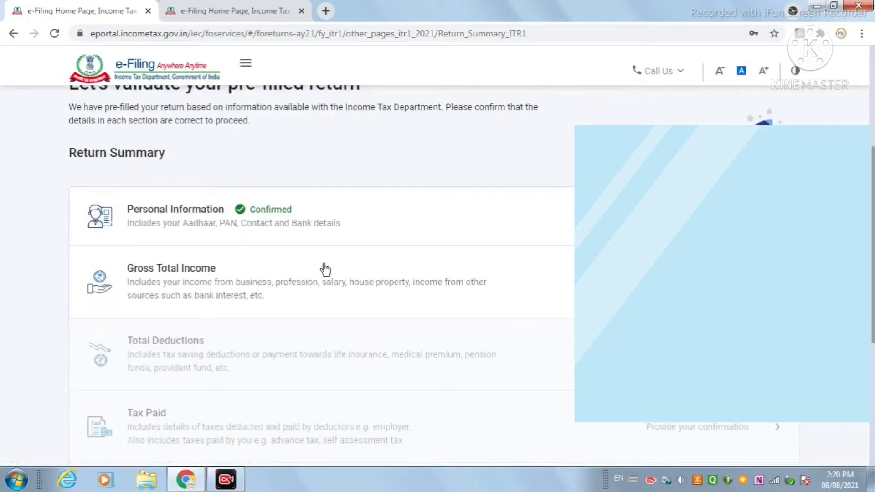
Open the Gross Total Income section of the return summary
scroll(500, 288, down, 1)
scroll(500, 288, down, 1)
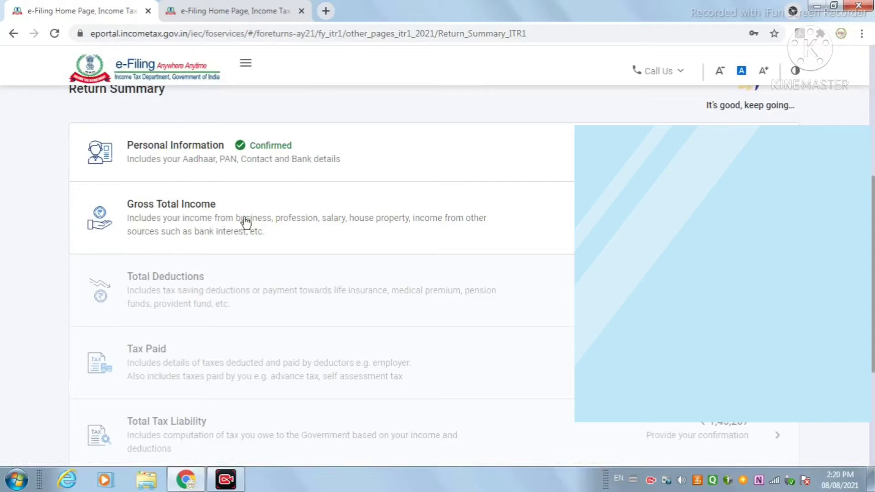
click(211, 214)
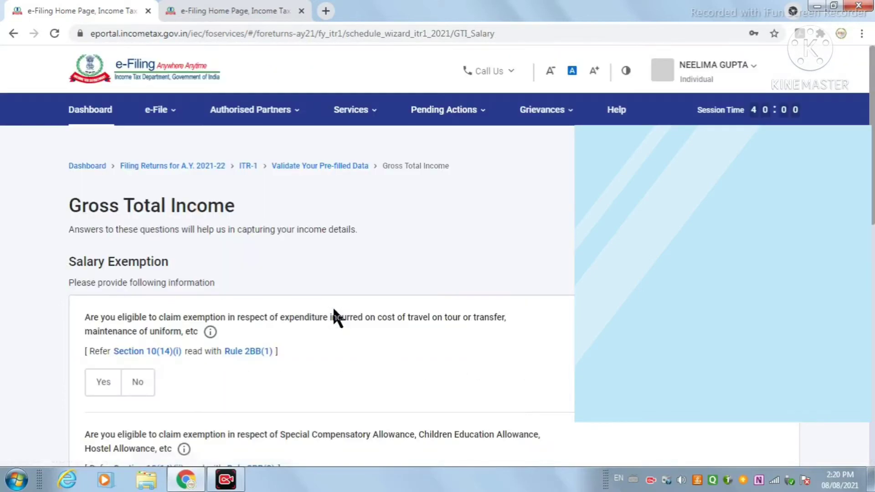
Answer No to the salary exemptions under Section 10(14)(i) for travel and uniform costs and Section 10(14)(ii) for special allowances
scroll(333, 310, down, 3)
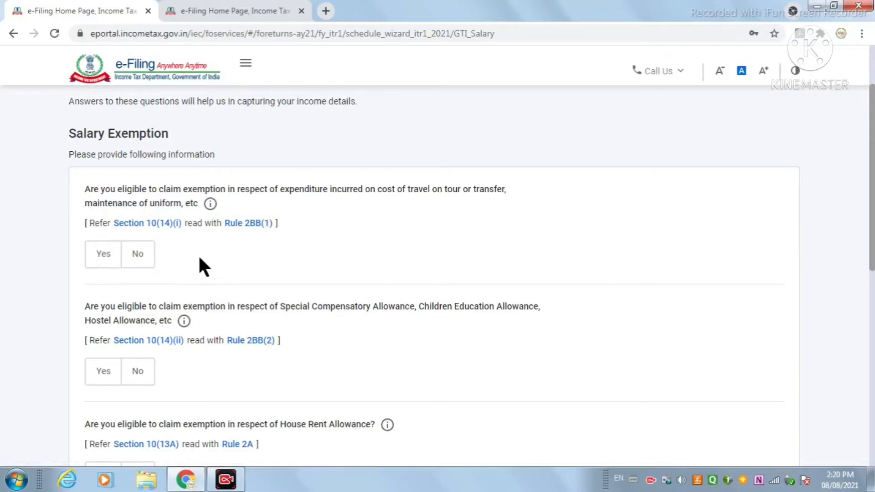
click(145, 260)
scroll(325, 334, down, 1)
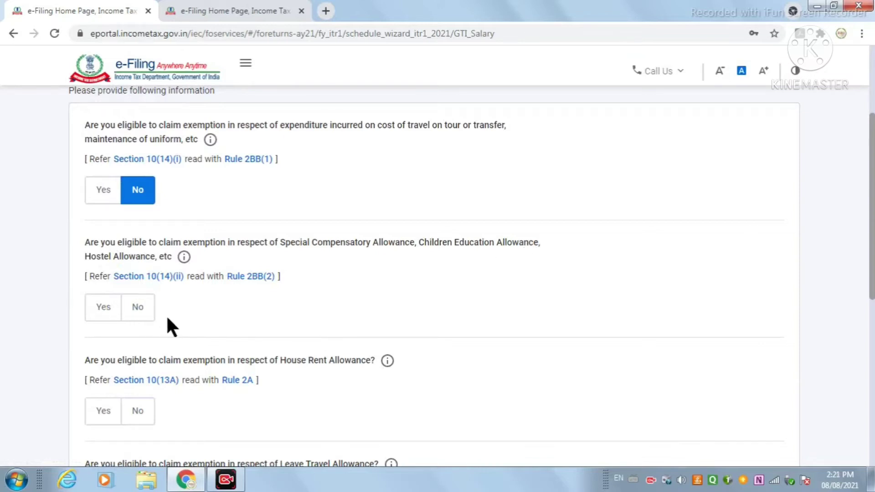
click(145, 314)
Claim the House Rent Allowance exemption under Section 10(13A) with an amount of 31,008
scroll(274, 357, down, 3)
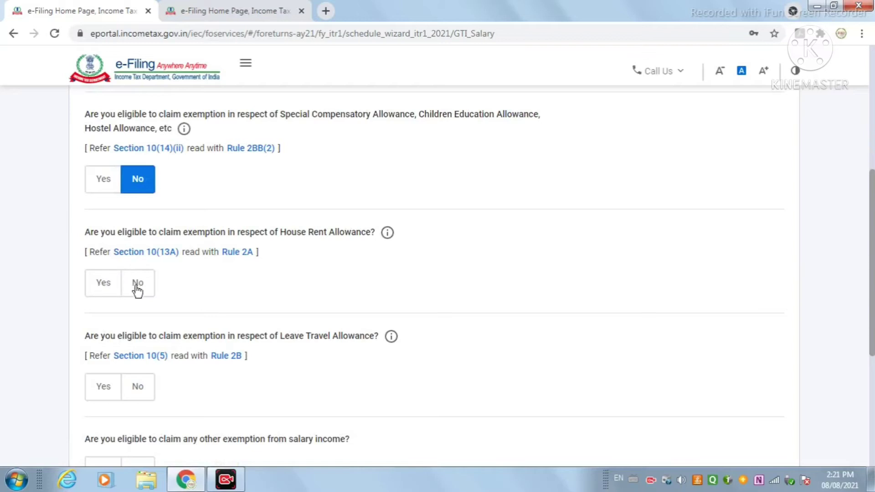
click(107, 290)
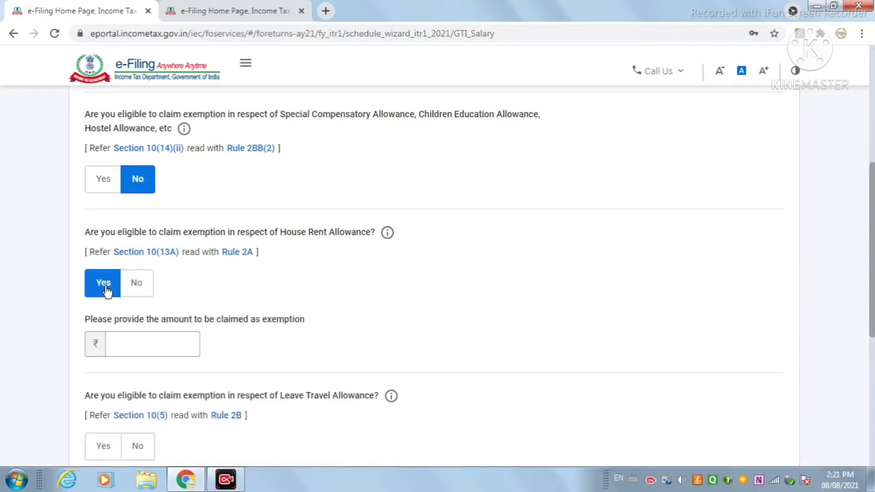
scroll(277, 327, down, 2)
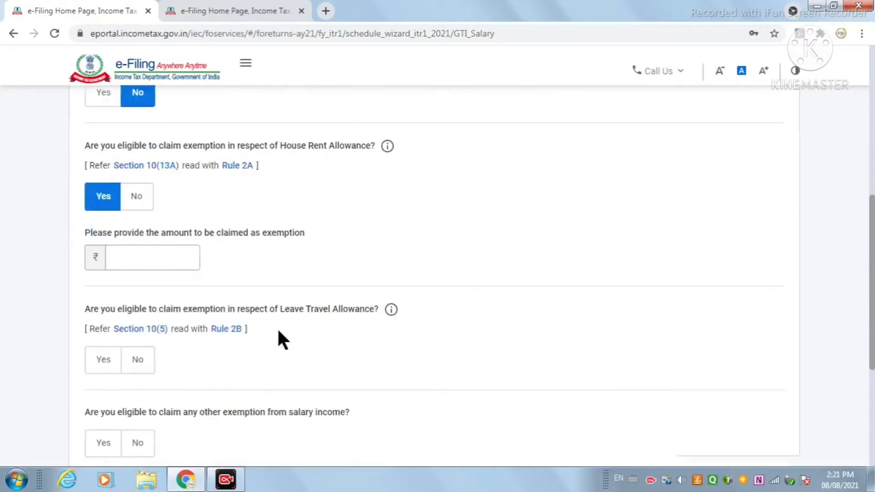
click(128, 214)
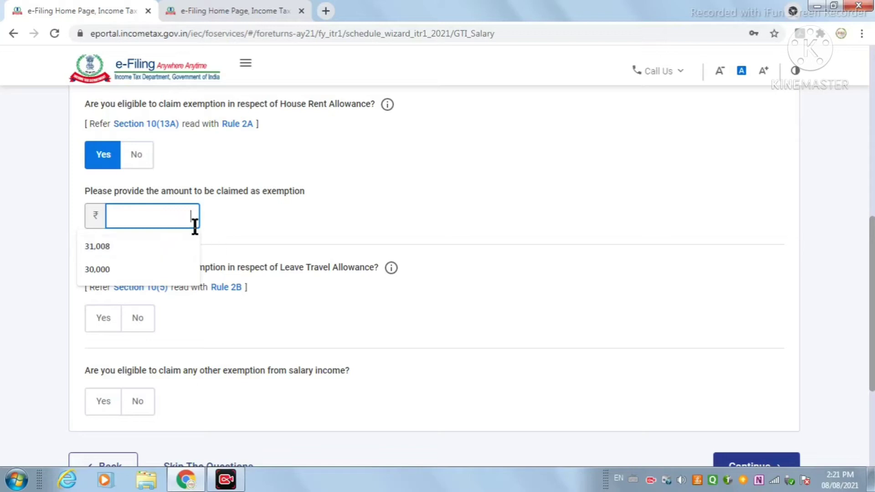
click(124, 251)
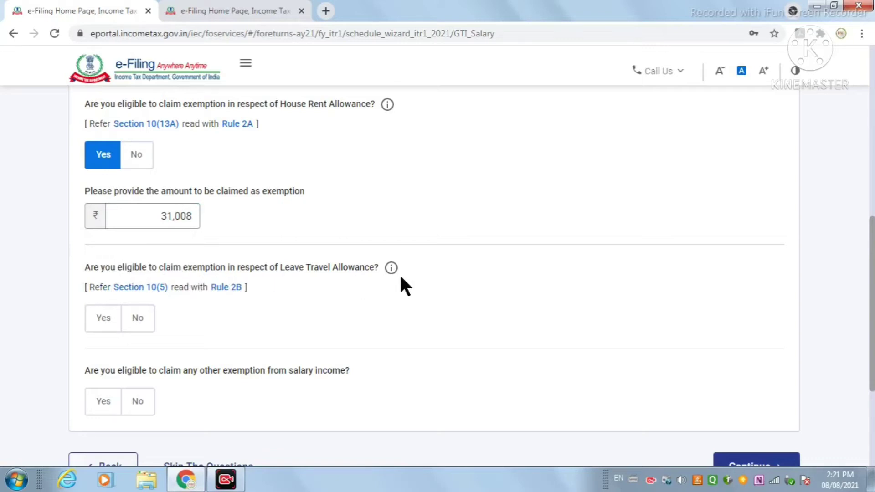
Answer No to the Leave Travel Allowance exemption and Yes to any other salary exemption, and review the exemption types
click(142, 319)
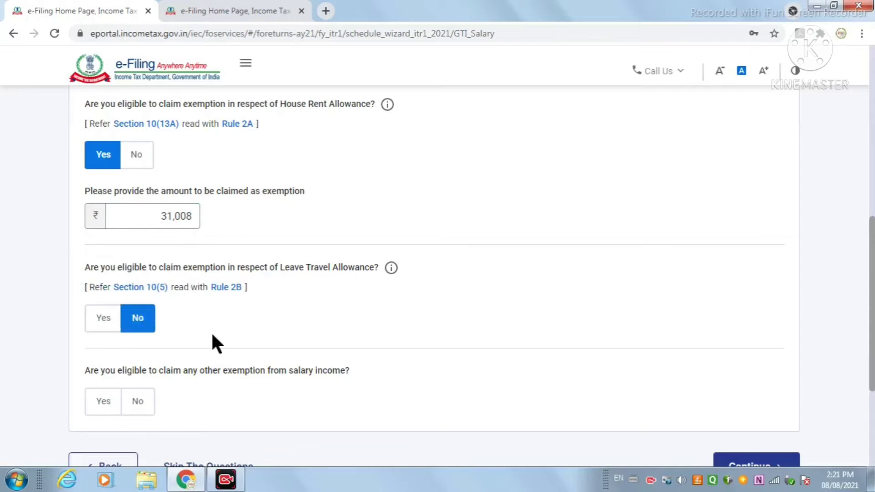
scroll(211, 337, down, 3)
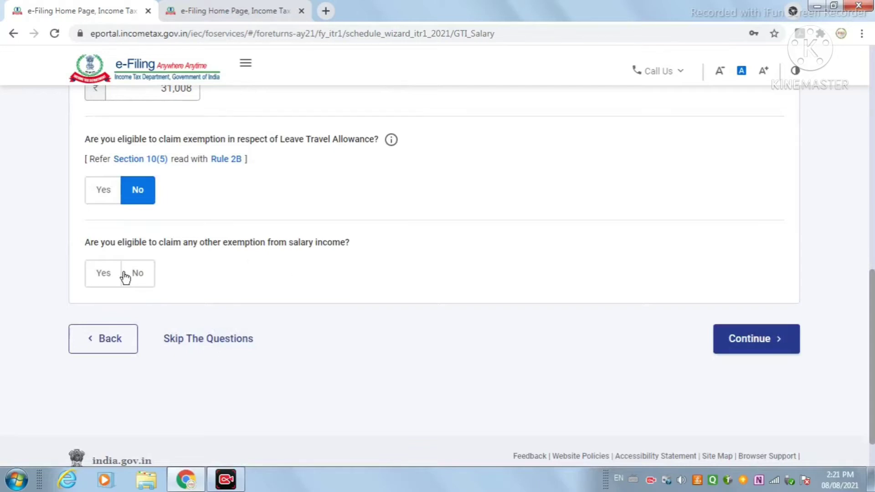
click(103, 275)
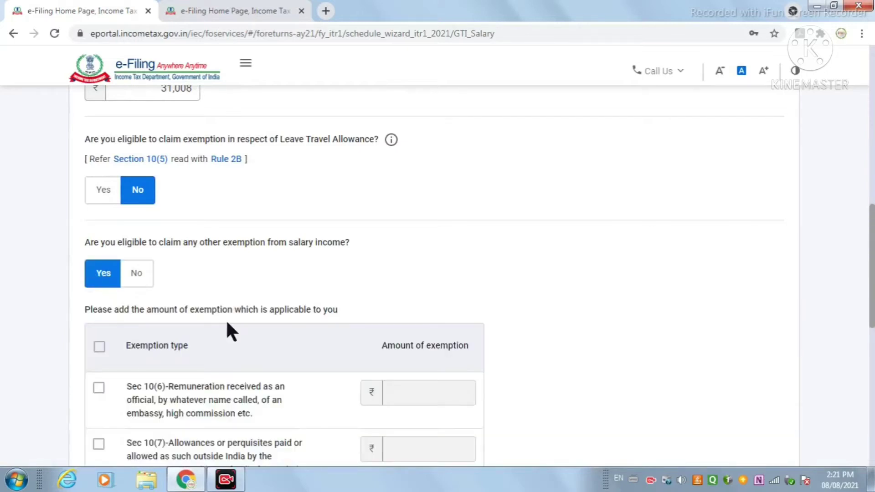
scroll(230, 332, down, 3)
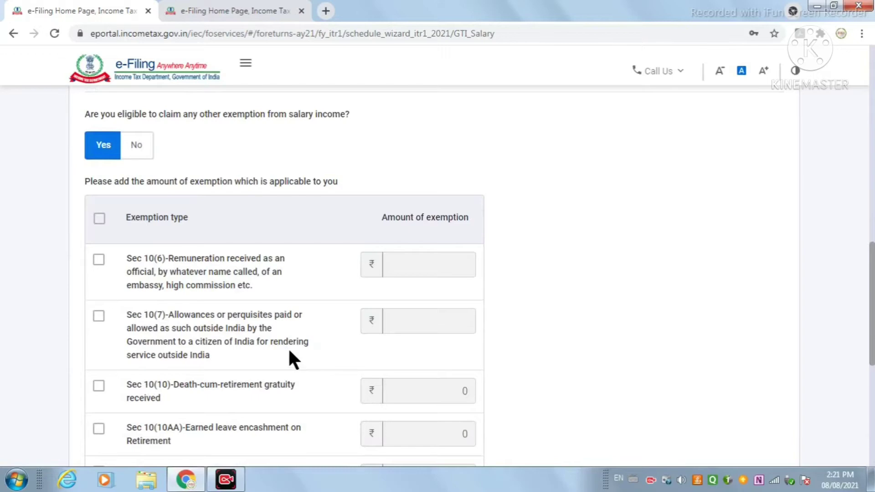
scroll(275, 333, down, 4)
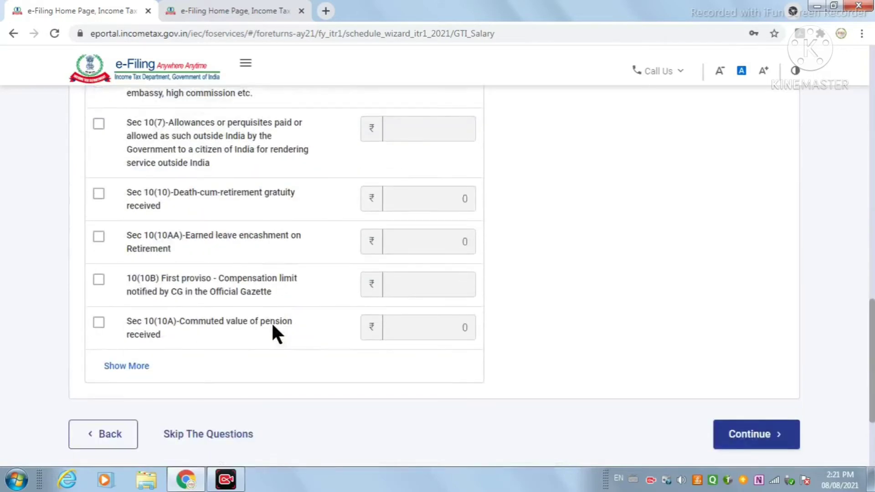
scroll(272, 324, up, 1)
scroll(273, 325, up, 4)
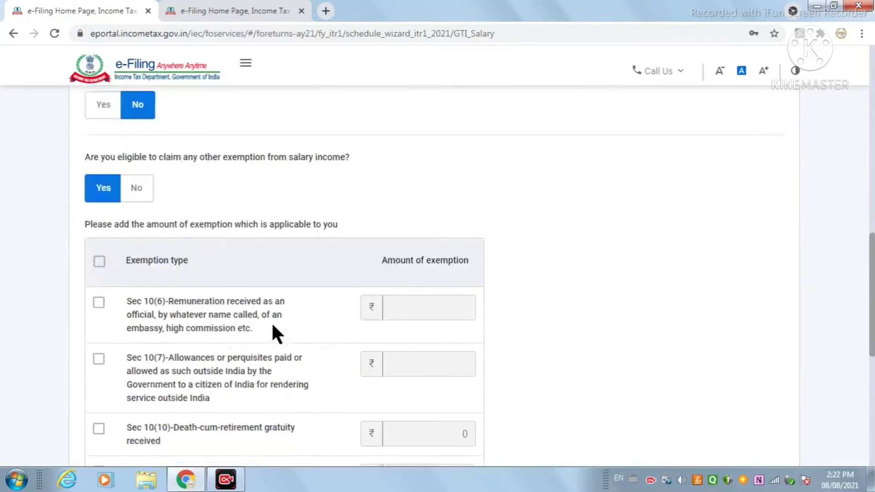
Review the other salary exemption types, leave them all unselected and continue to the income source verification
scroll(276, 334, up, 1)
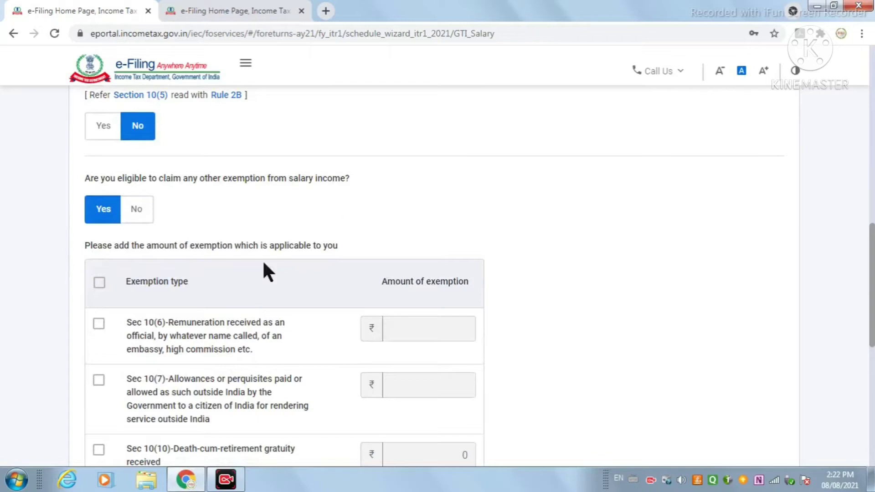
scroll(219, 357, down, 4)
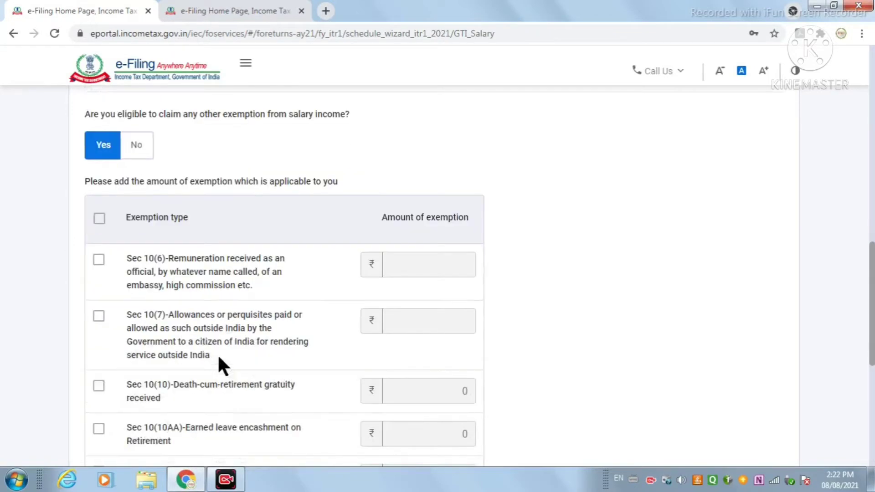
scroll(219, 357, down, 1)
scroll(218, 358, up, 4)
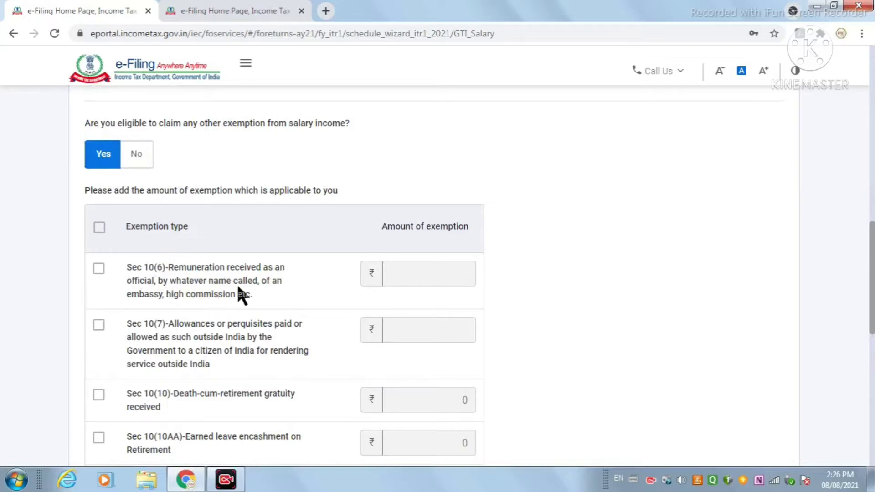
scroll(219, 293, down, 2)
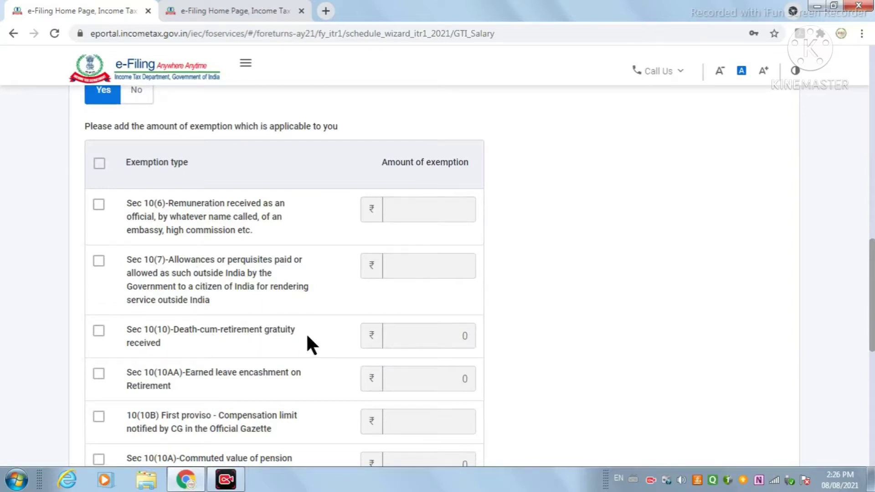
scroll(307, 336, down, 1)
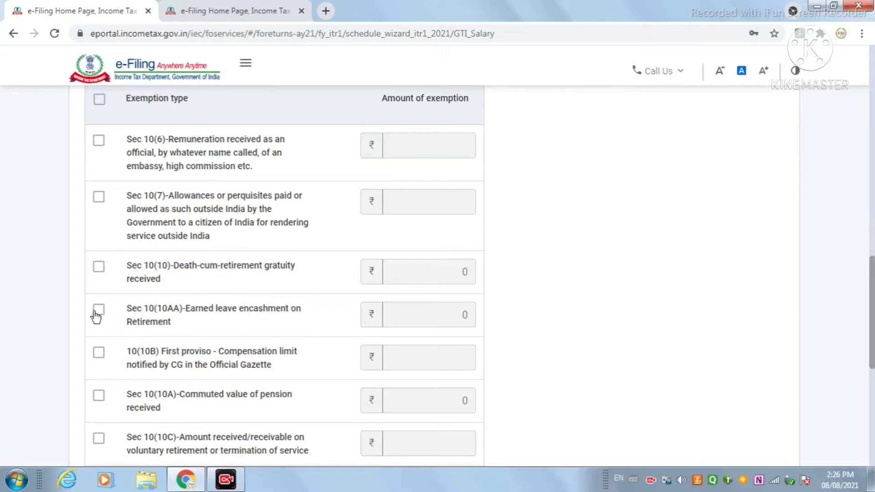
scroll(248, 357, down, 1)
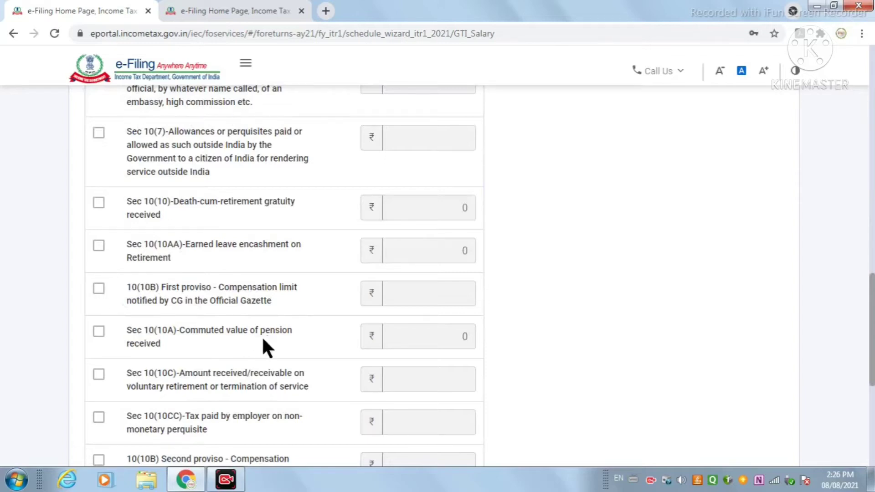
scroll(287, 342, down, 1)
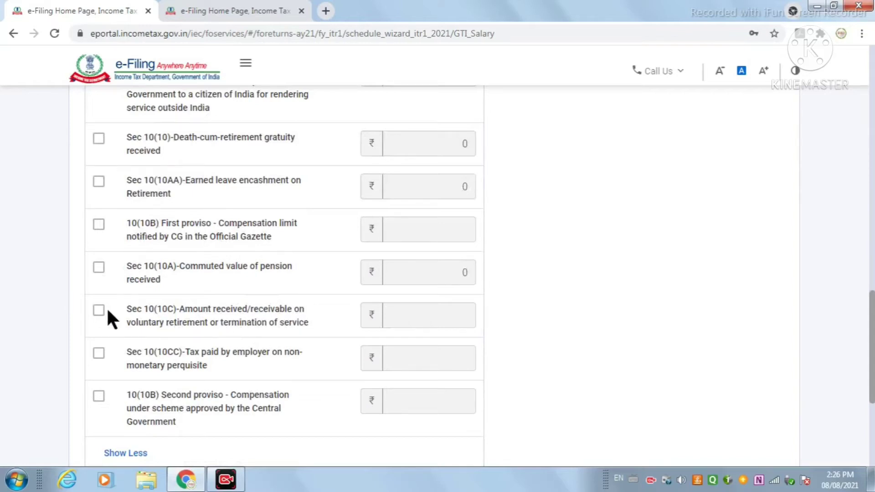
scroll(117, 339, down, 1)
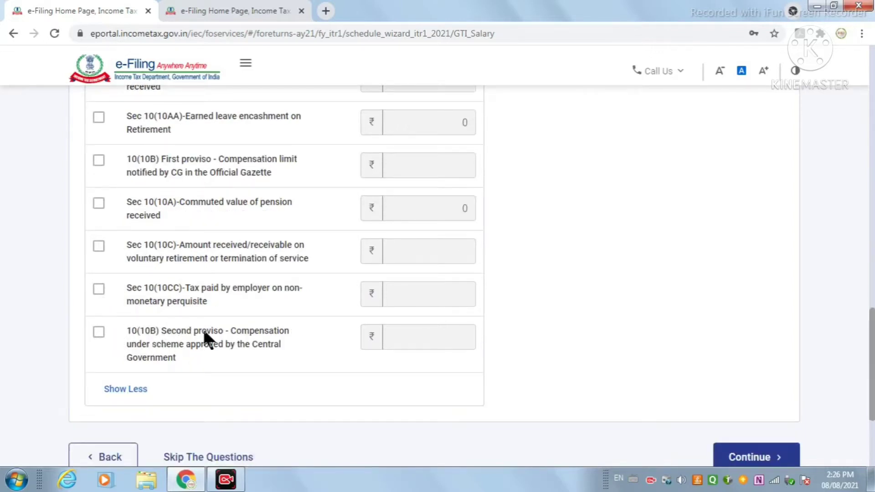
scroll(204, 332, down, 1)
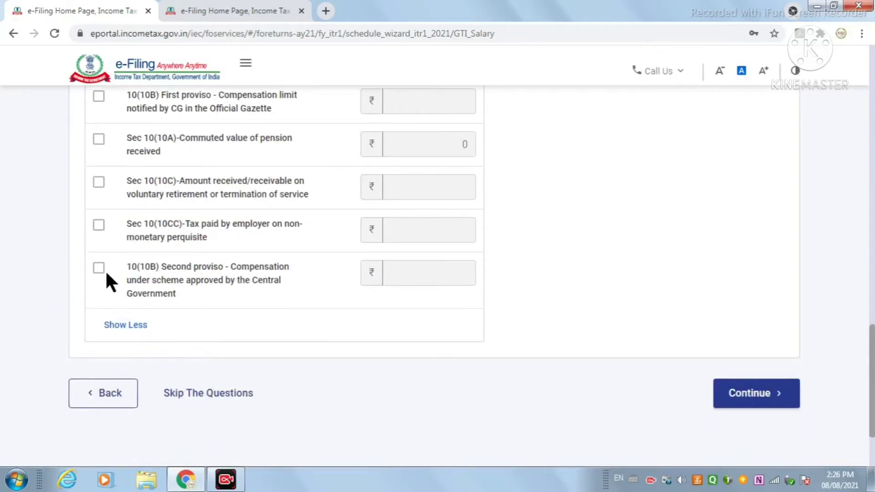
click(755, 395)
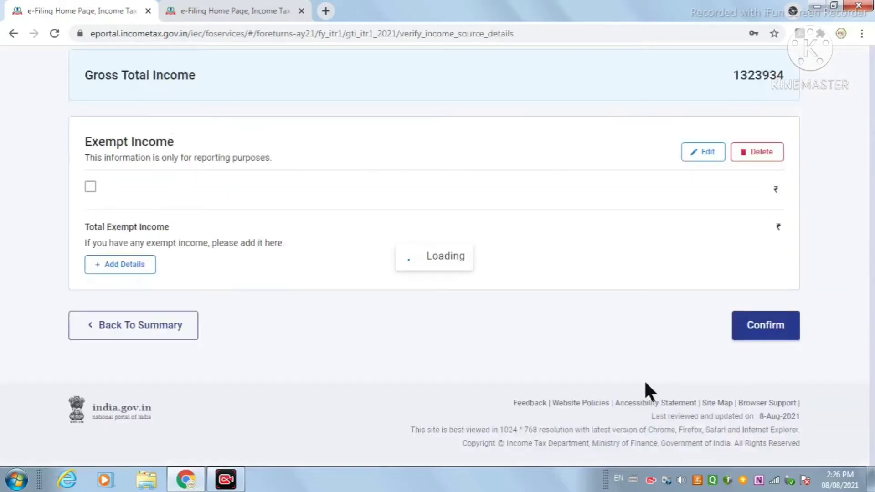
Review the Income from Salary summary and open it for editing
scroll(549, 367, down, 5)
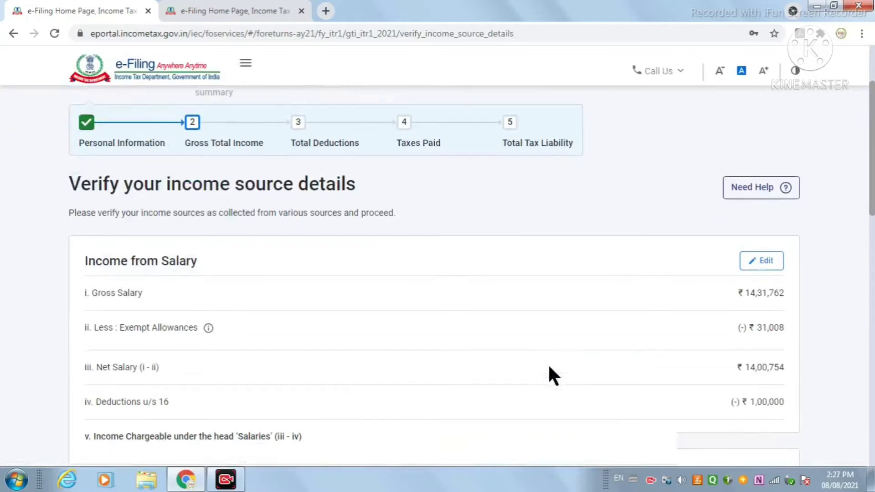
scroll(400, 346, up, 2)
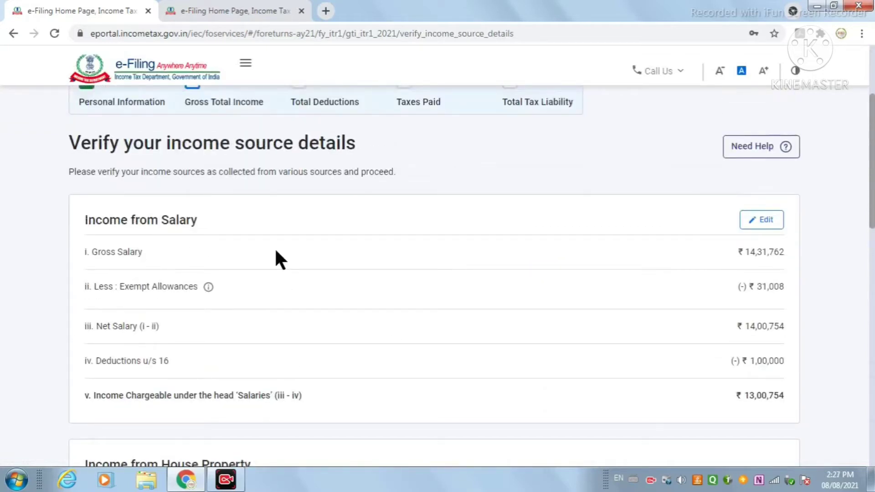
click(759, 227)
click(758, 221)
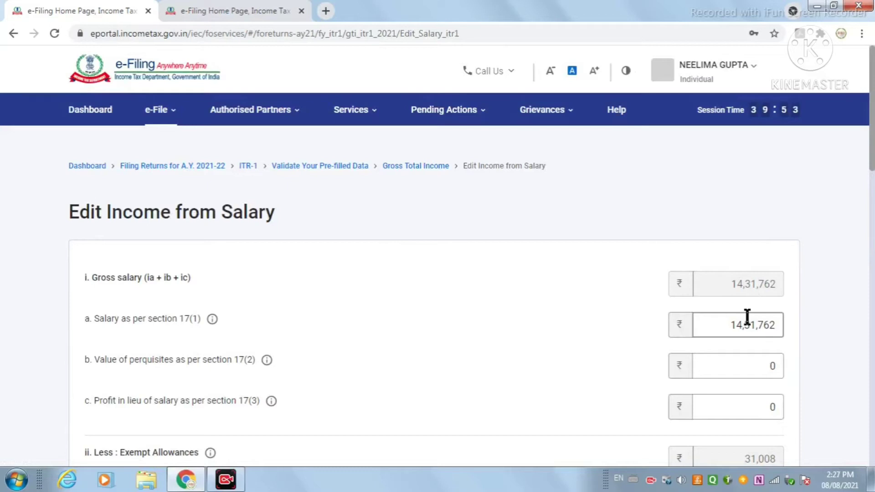
Clear the amount for profit in lieu of salary as per section 17(3)
click(779, 326)
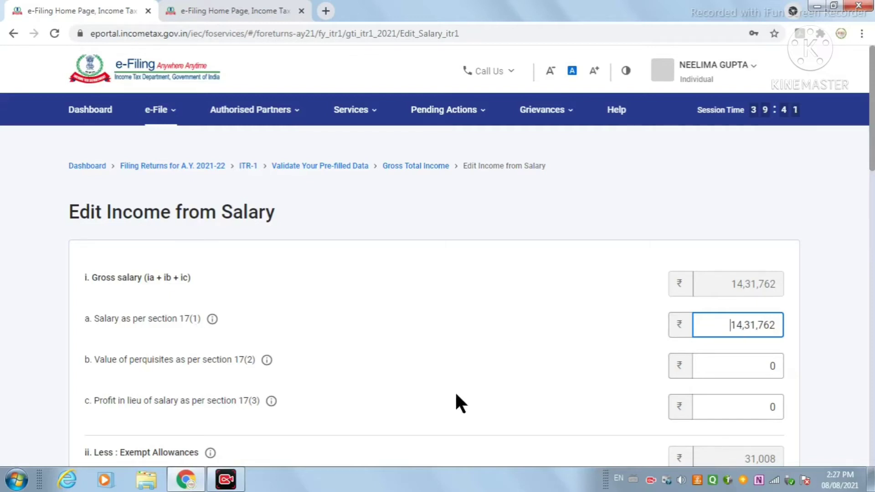
scroll(152, 362, down, 1)
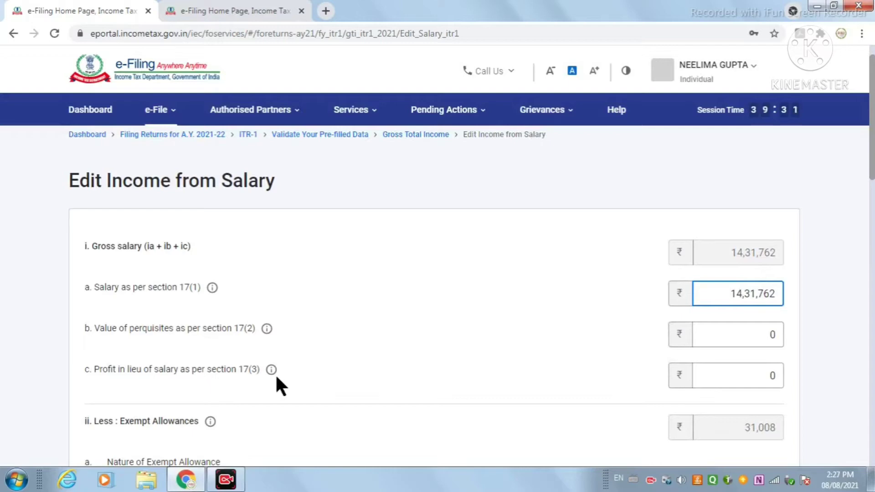
click(699, 370)
key(BackSpace)
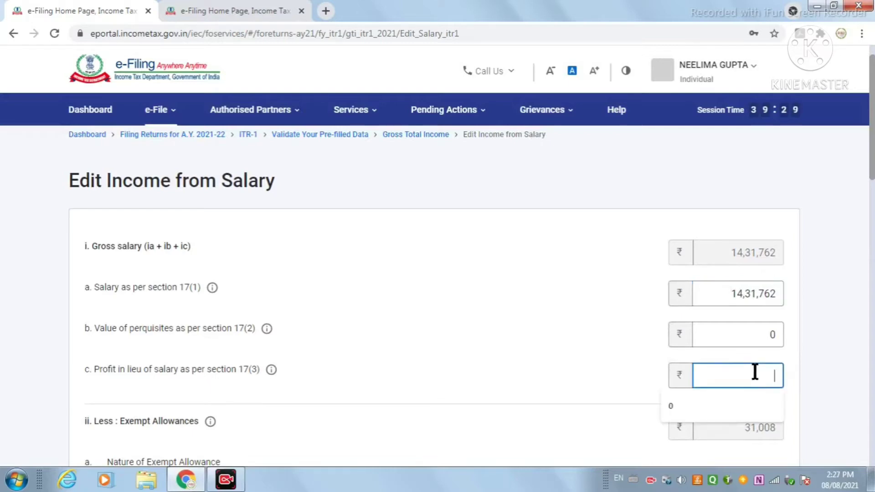
Examine the available natures of exempt allowance for the first exempt allowance entry and close the list without changing it
scroll(755, 372, down, 3)
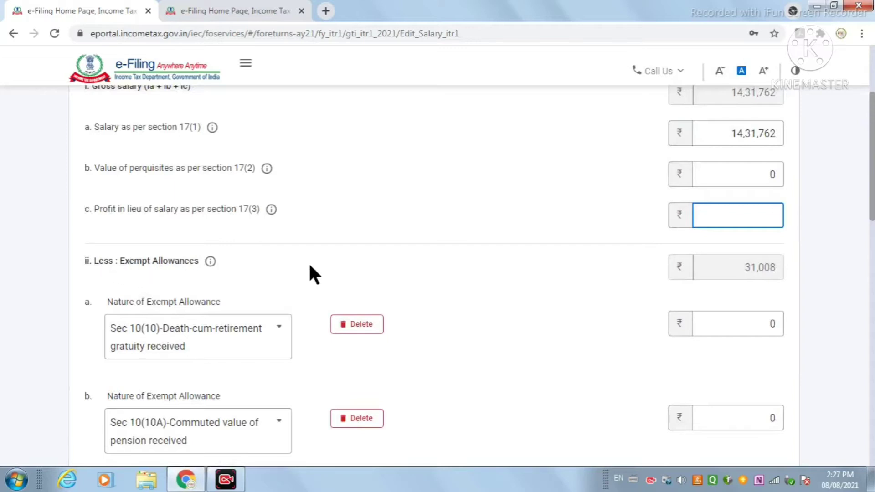
scroll(315, 273, down, 1)
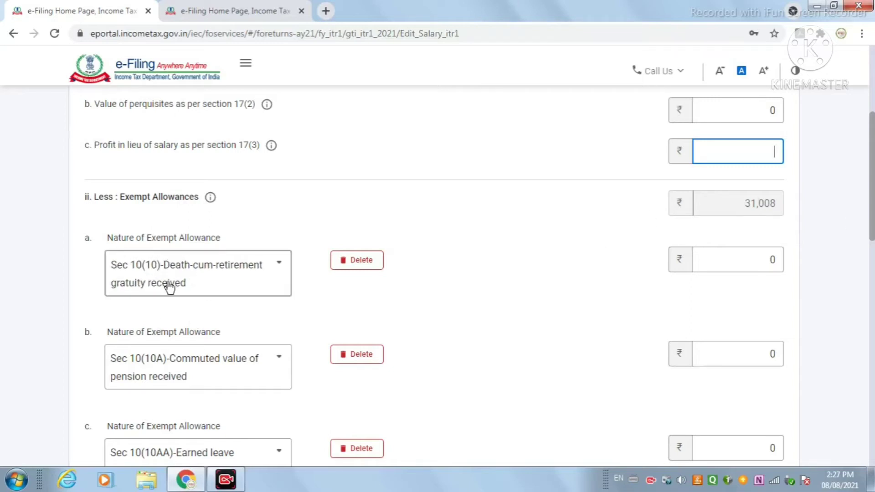
click(197, 280)
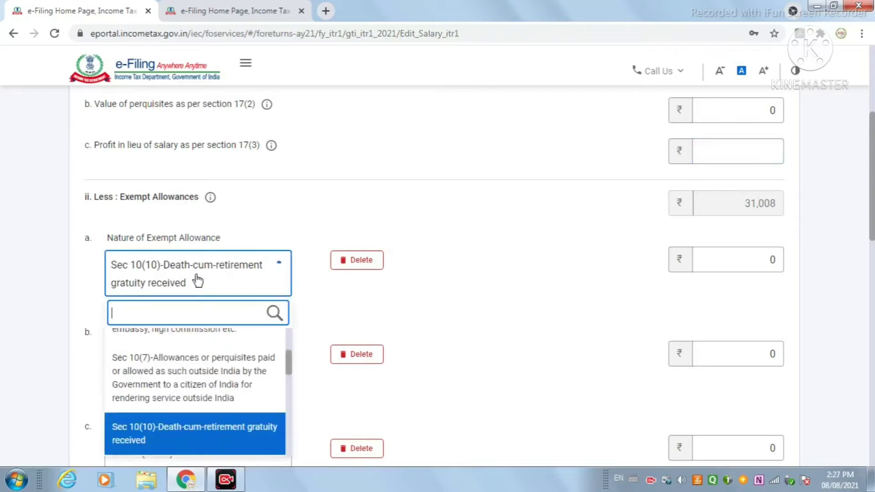
scroll(195, 366, up, 3)
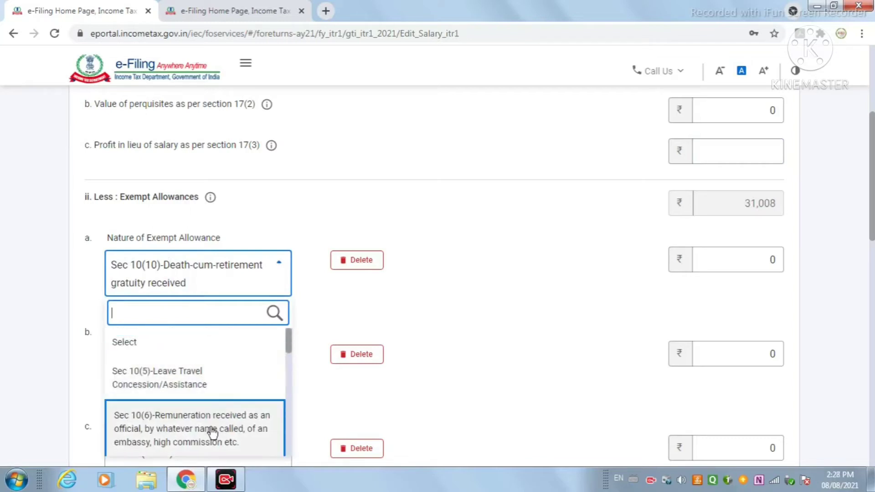
scroll(210, 430, down, 3)
scroll(210, 421, down, 2)
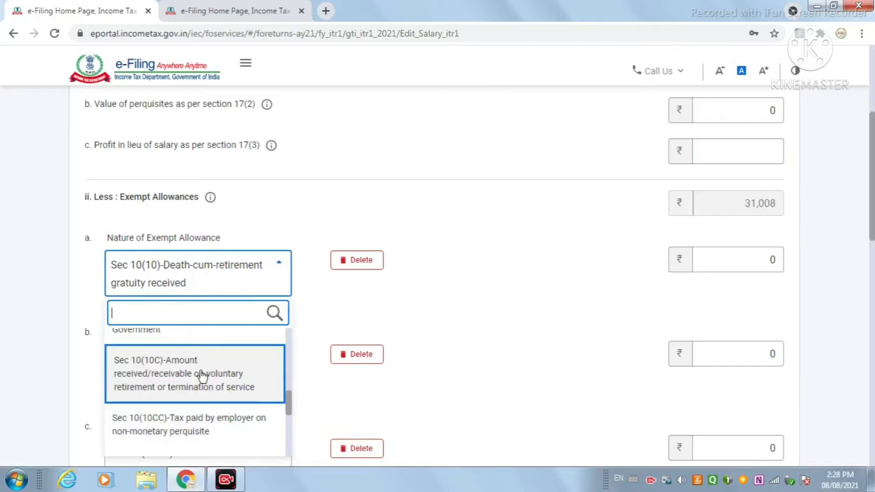
scroll(201, 377, down, 1)
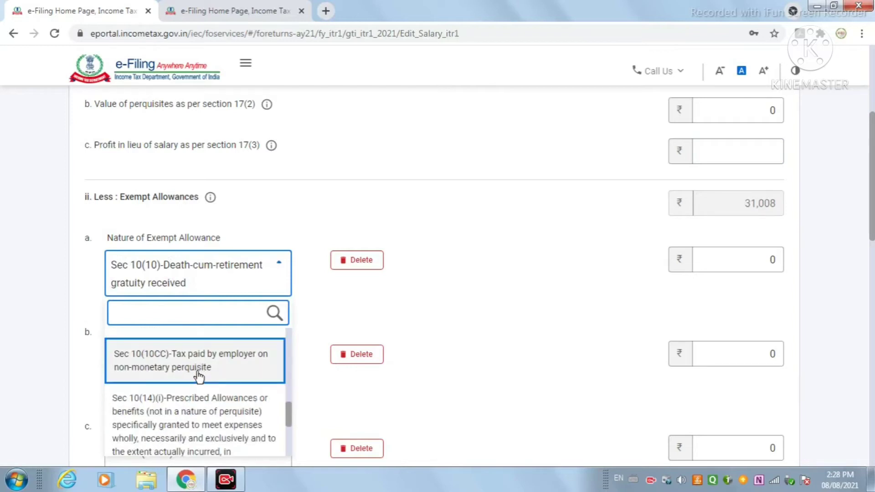
scroll(199, 376, down, 3)
scroll(198, 377, down, 5)
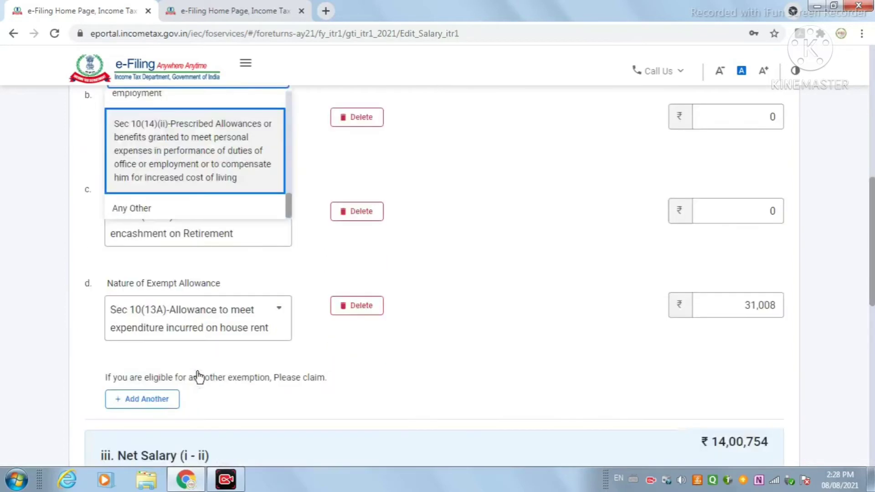
scroll(525, 257, up, 4)
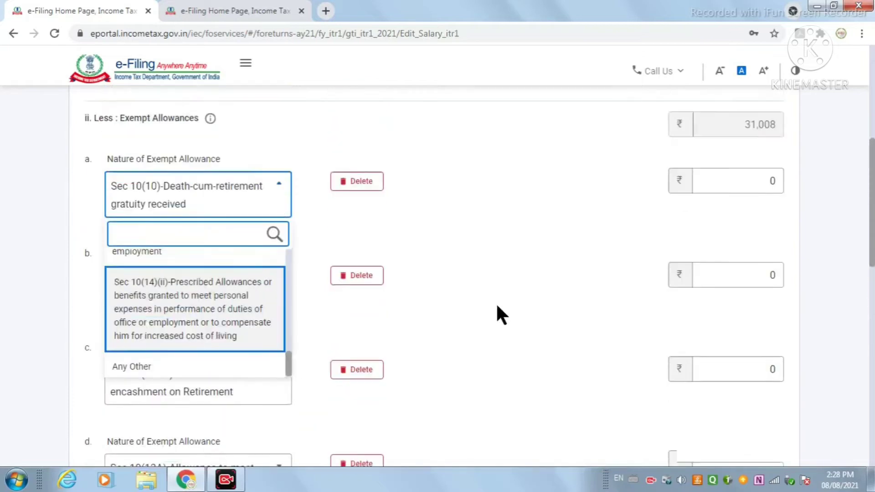
click(496, 304)
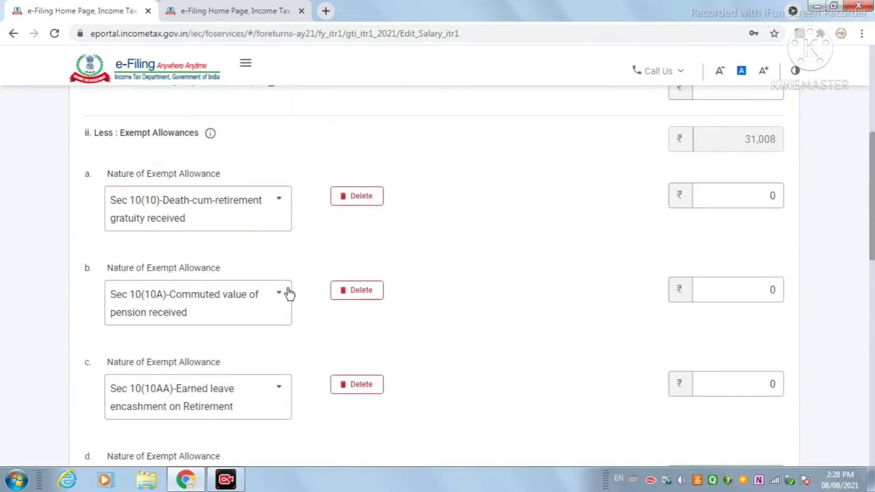
Review the exempt allowance entries, net salary, Section 16 deductions, income chargeable under Salaries and gross salary figures
scroll(416, 332, down, 4)
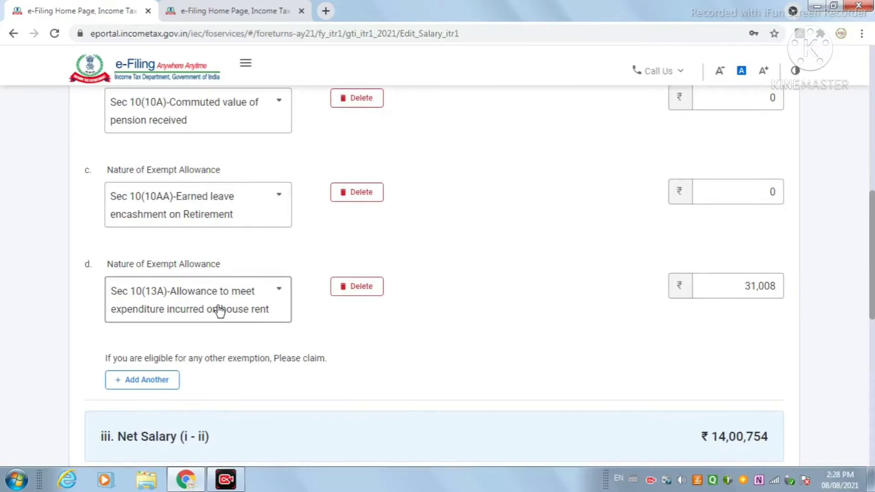
scroll(412, 308, down, 3)
scroll(412, 308, up, 1)
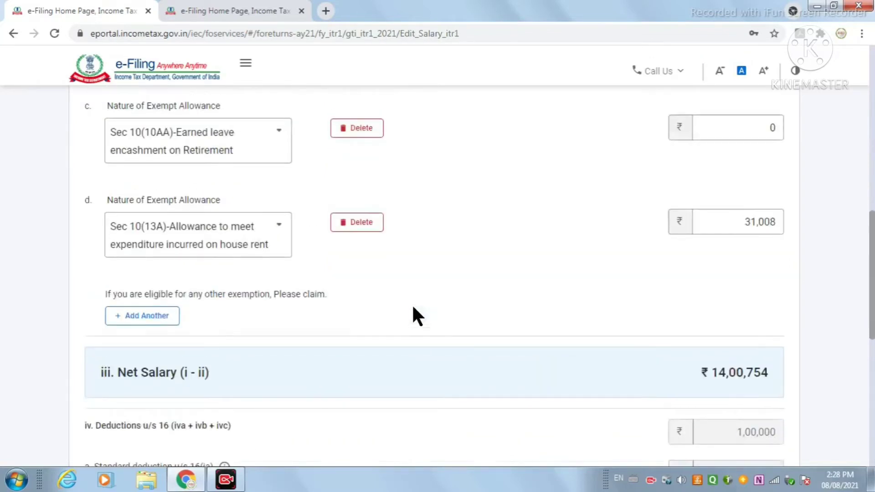
scroll(412, 307, down, 1)
scroll(414, 307, down, 1)
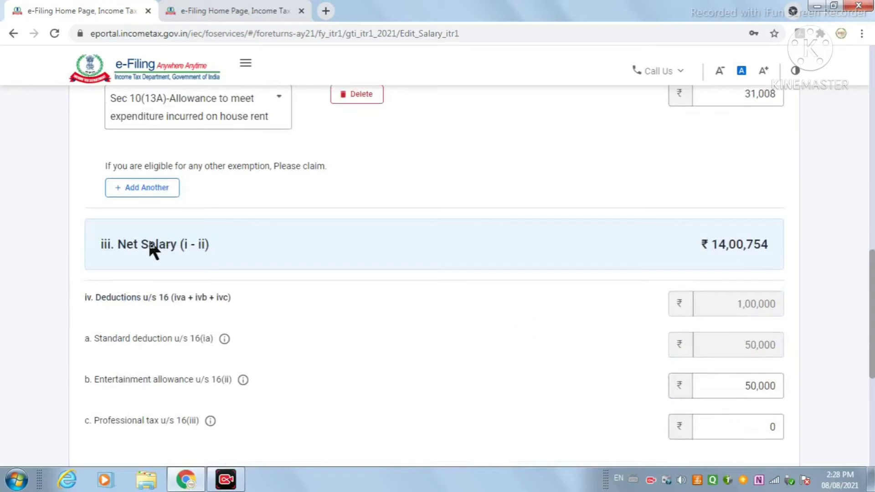
scroll(700, 263, down, 2)
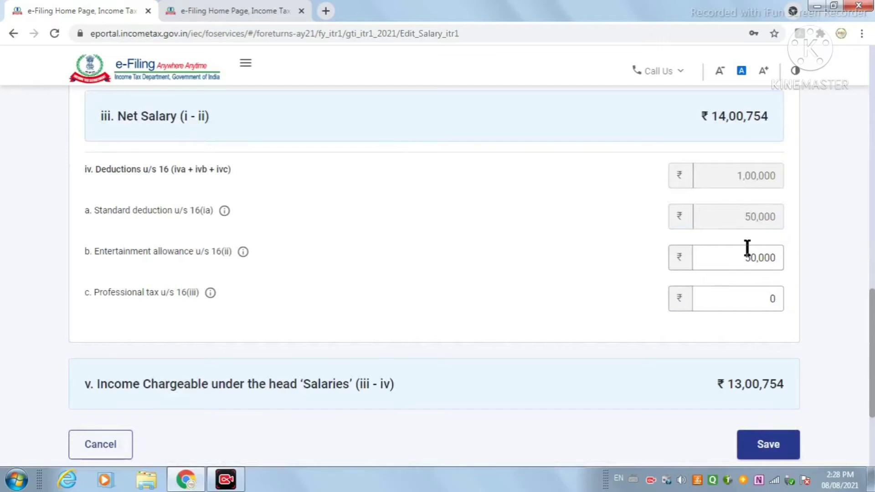
scroll(149, 367, down, 3)
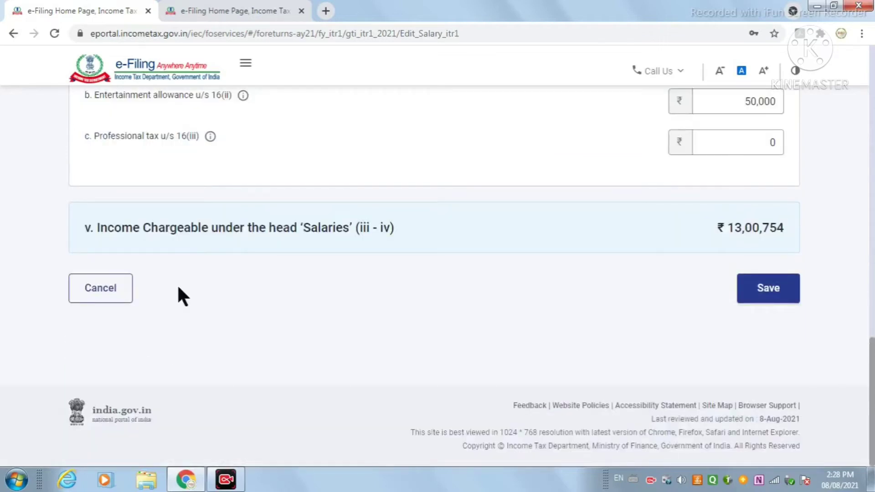
scroll(773, 230, up, 10)
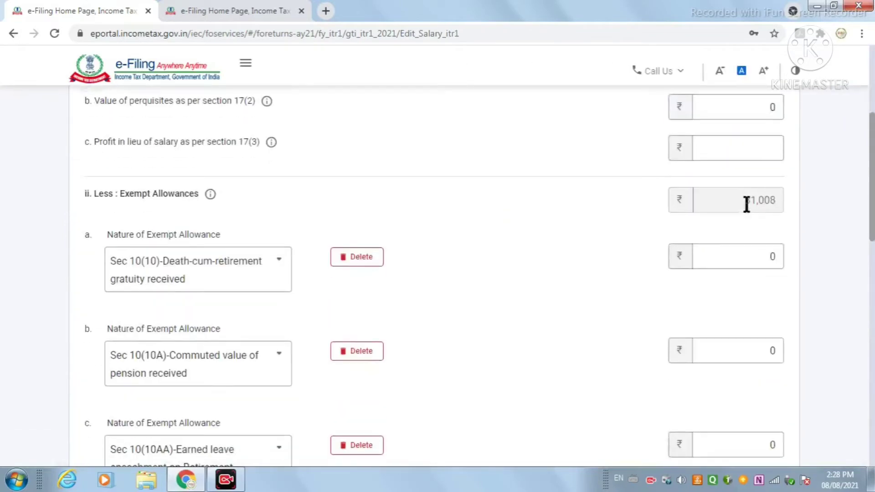
scroll(744, 201, up, 4)
scroll(182, 260, down, 2)
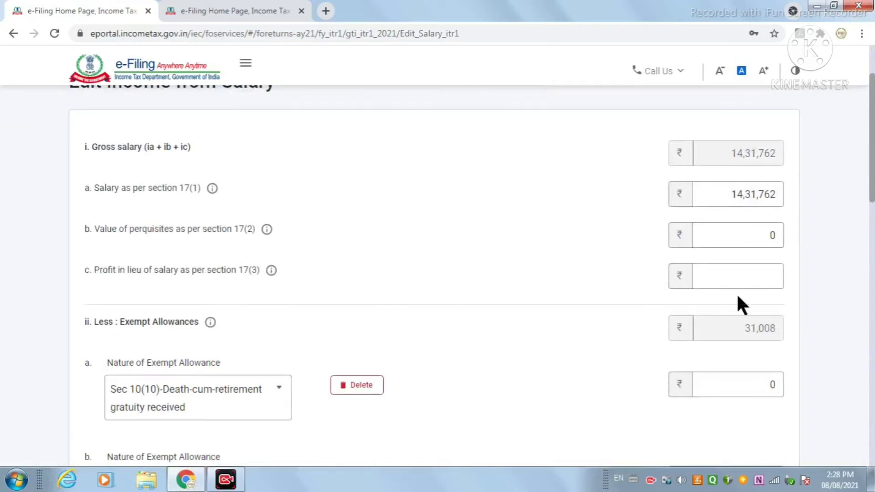
Try to save the edited salary income details
scroll(775, 298, down, 15)
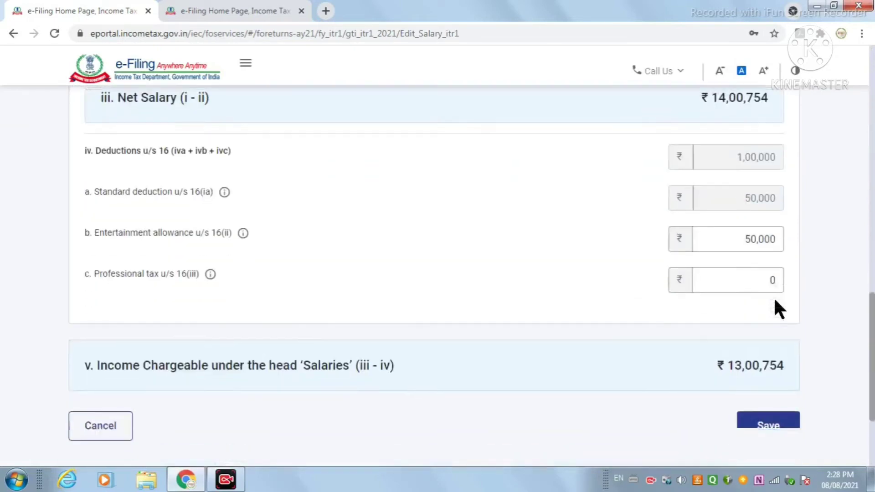
scroll(775, 302, down, 3)
click(774, 301)
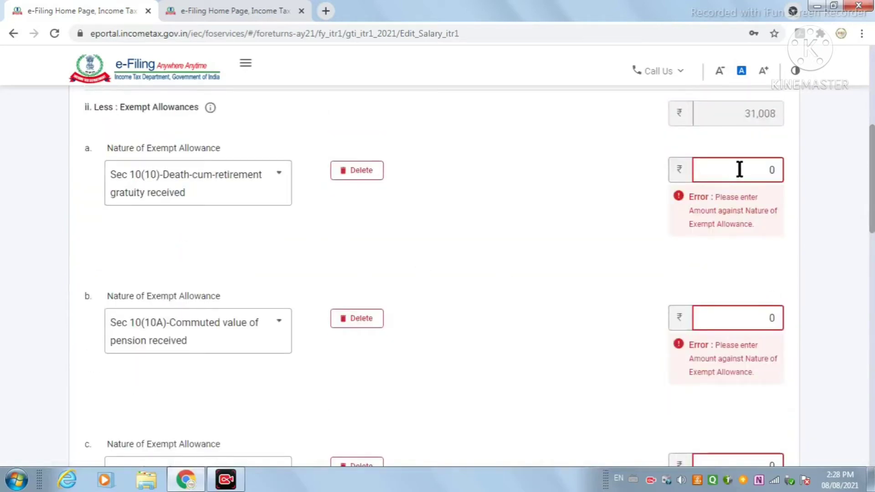
Delete the Sec 10(10) death-cum-retirement gratuity and Sec 10(10AA) earned leave encashment entries from the exempt allowances
click(374, 177)
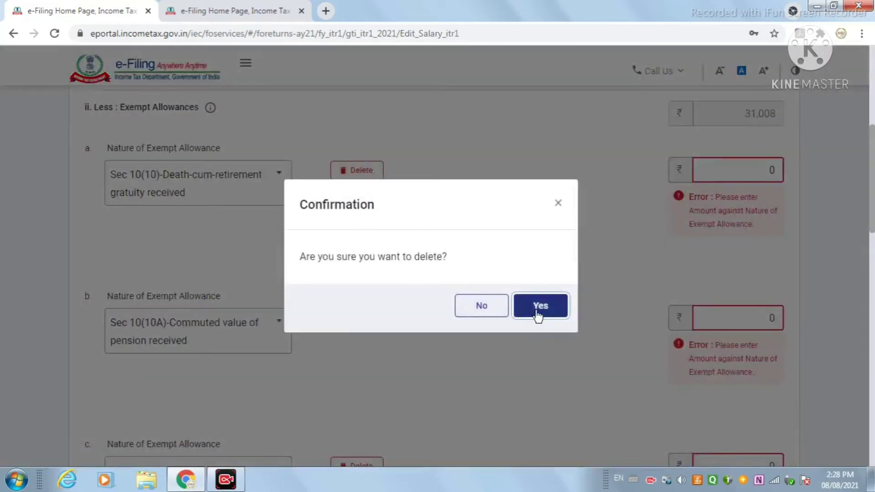
click(539, 313)
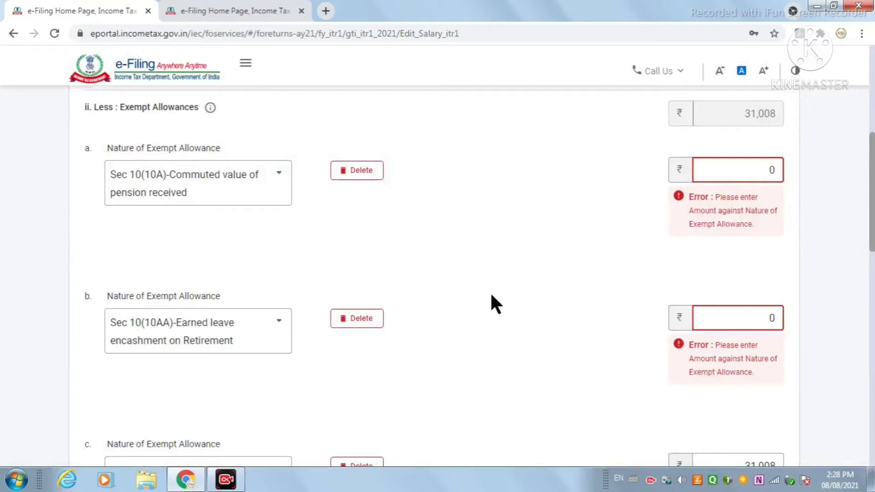
click(359, 320)
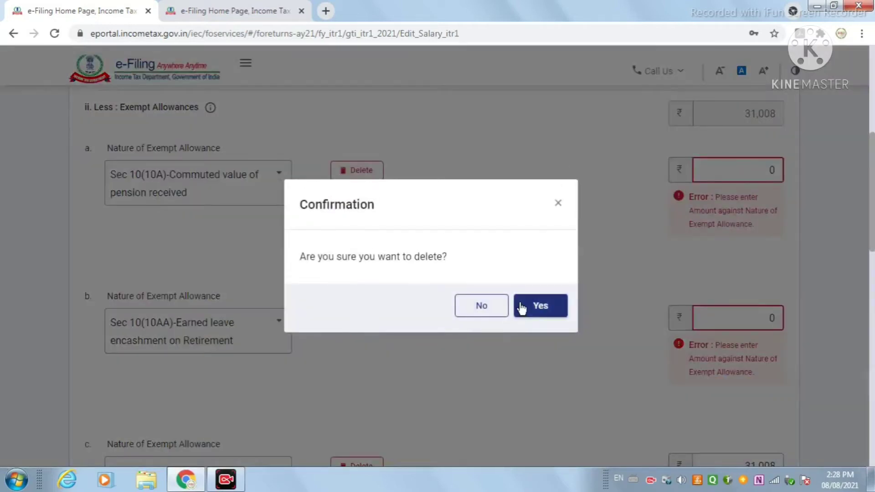
click(532, 311)
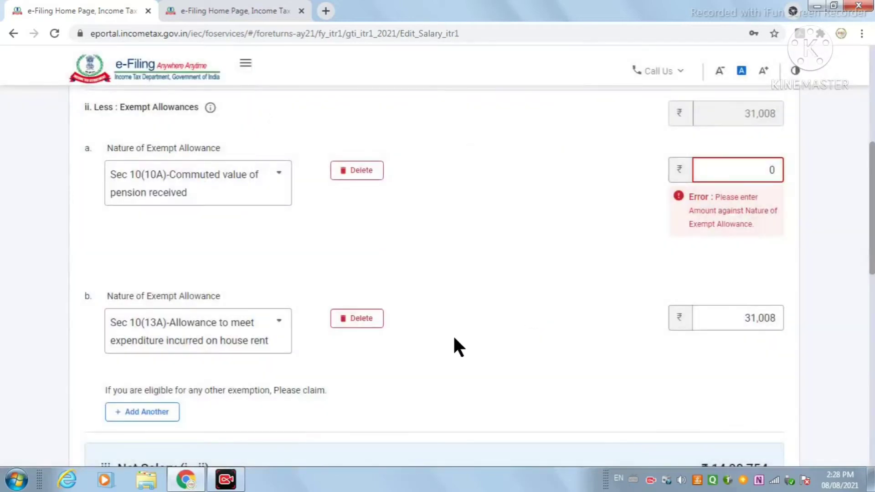
Try to save the salary income details and go to the amount for the Sec 10(10A) commuted pension allowance
scroll(453, 342, down, 4)
scroll(453, 345, down, 9)
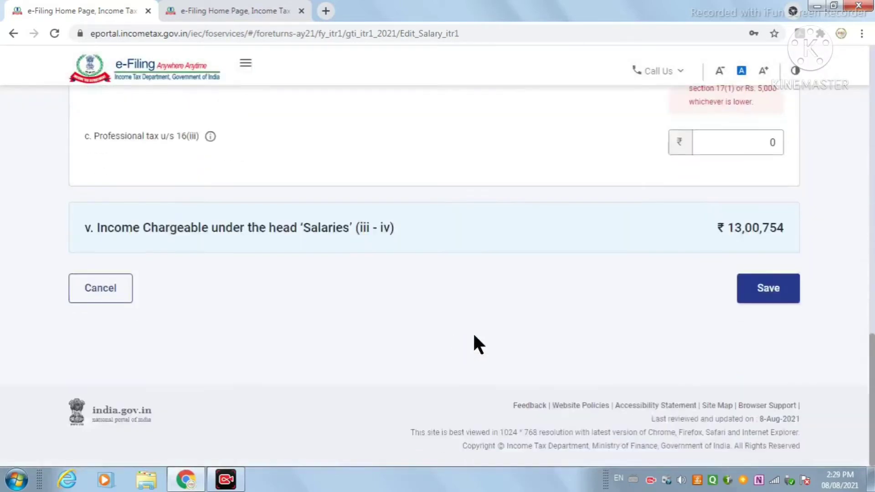
click(751, 287)
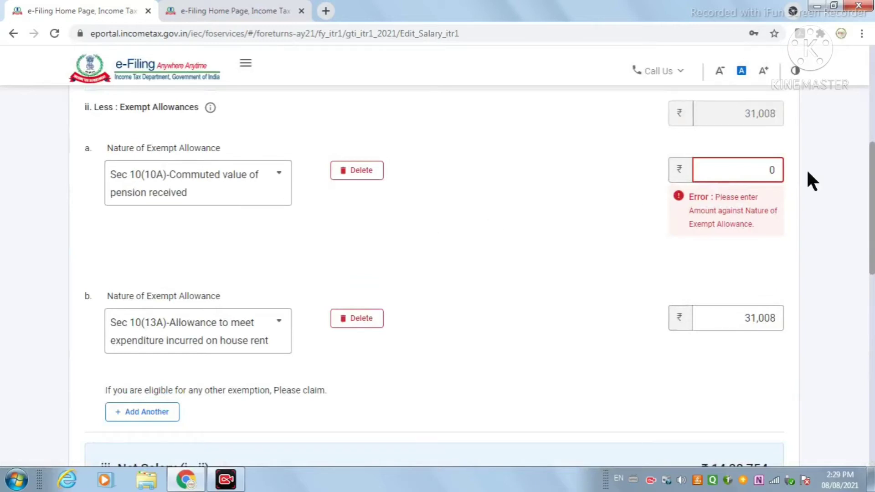
click(778, 170)
click(554, 173)
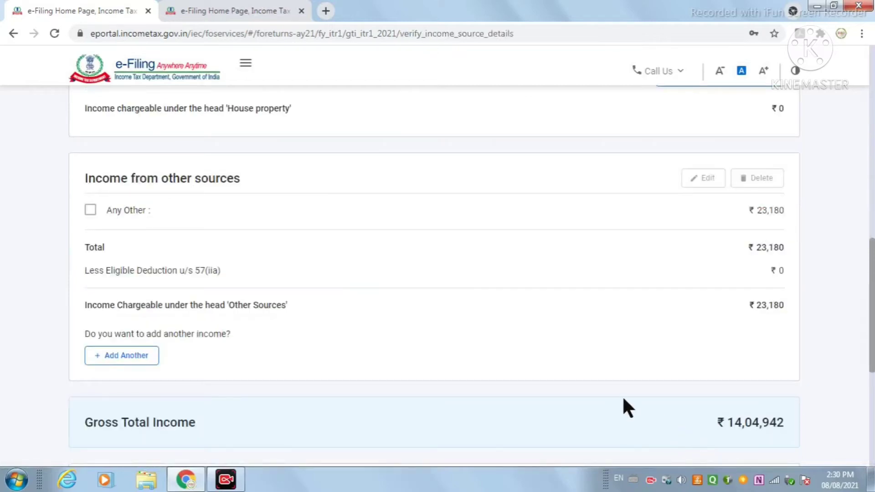
Examine the house property breakup fields for a Self Occupied property and cancel without adding it
scroll(622, 395, up, 15)
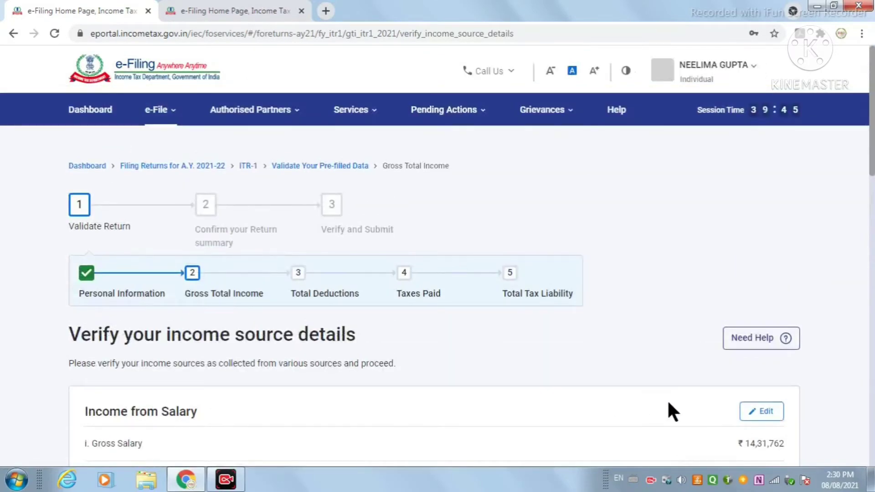
scroll(667, 399, down, 5)
scroll(734, 254, down, 4)
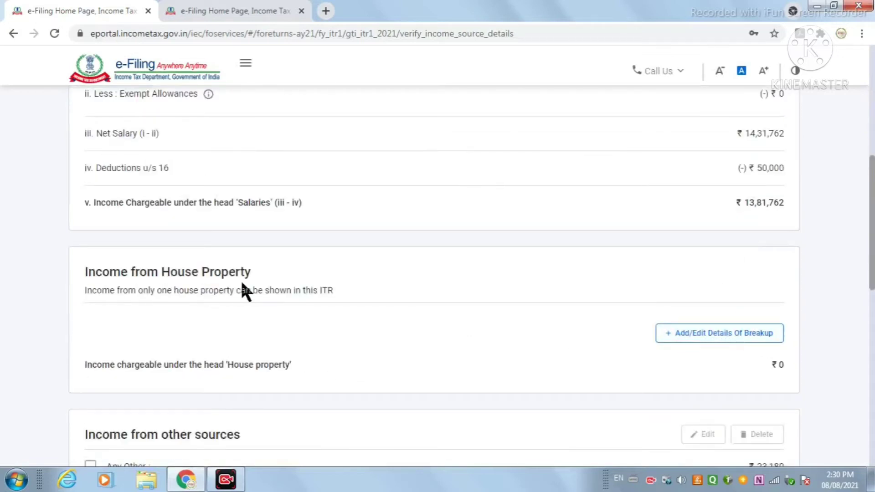
click(704, 338)
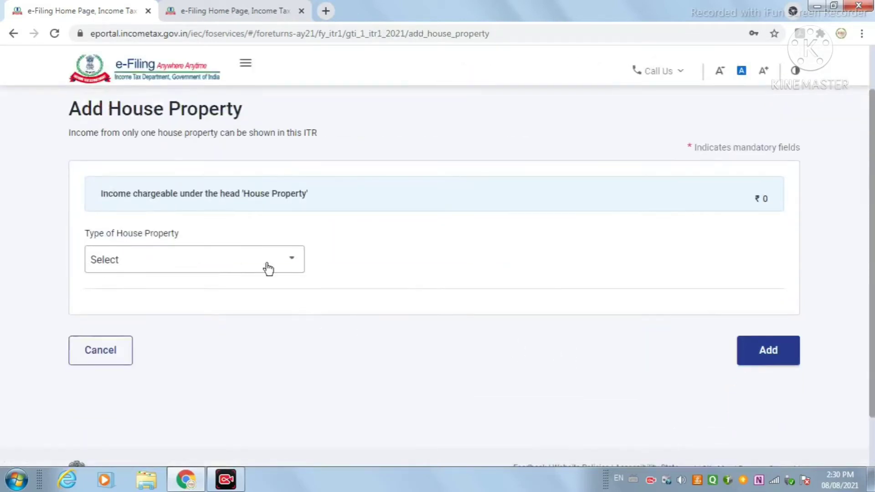
click(267, 264)
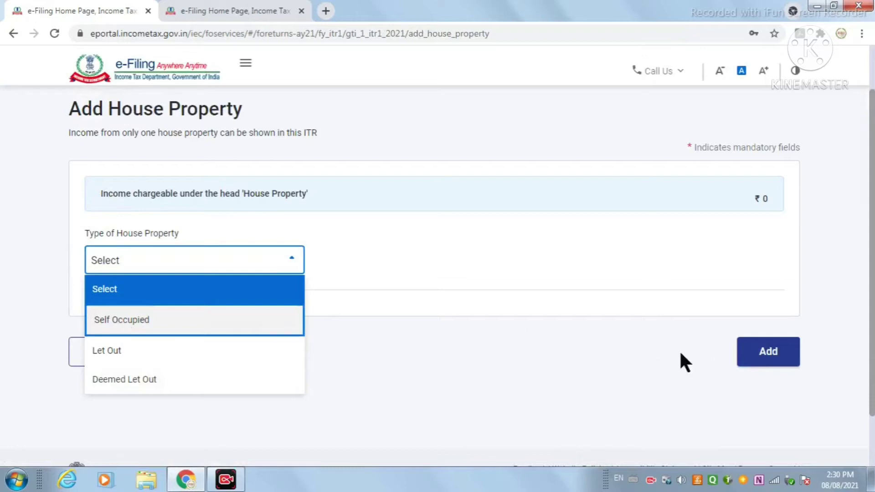
click(155, 327)
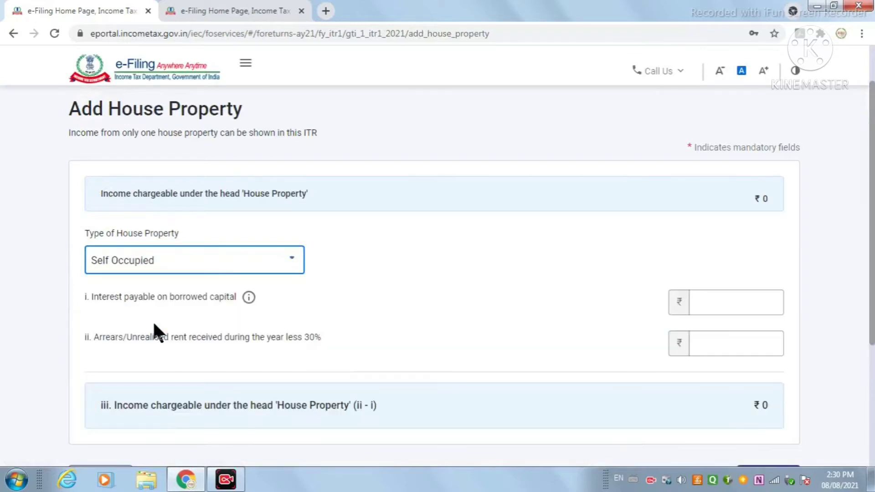
scroll(469, 375, down, 3)
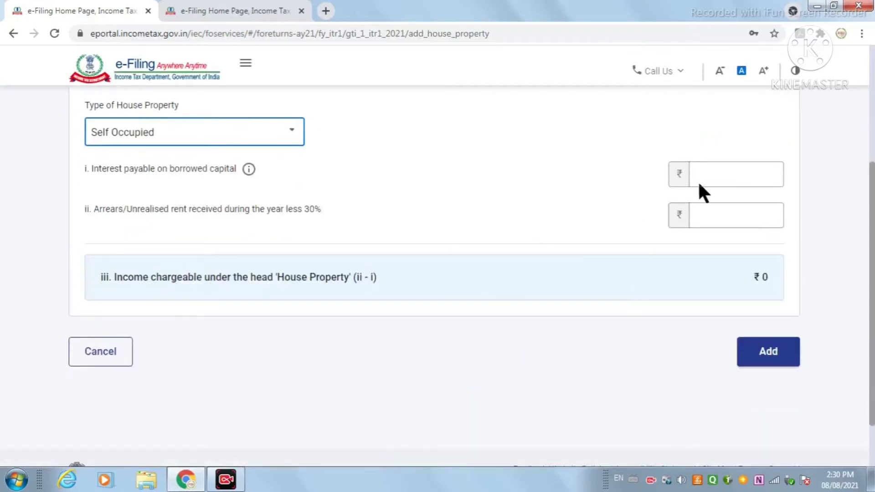
click(715, 168)
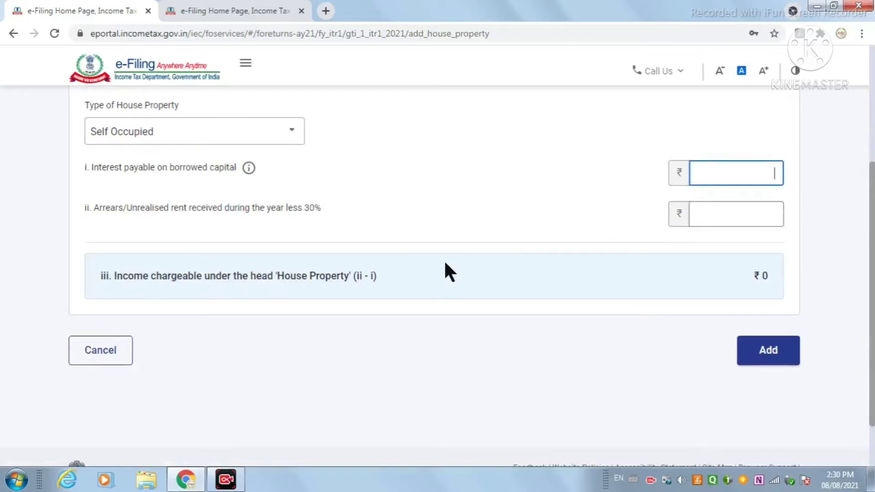
click(741, 217)
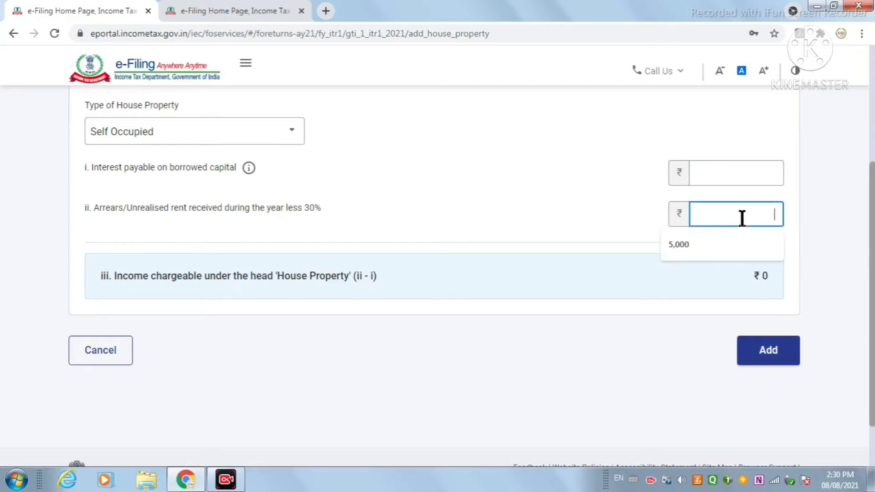
key(Tab)
click(115, 351)
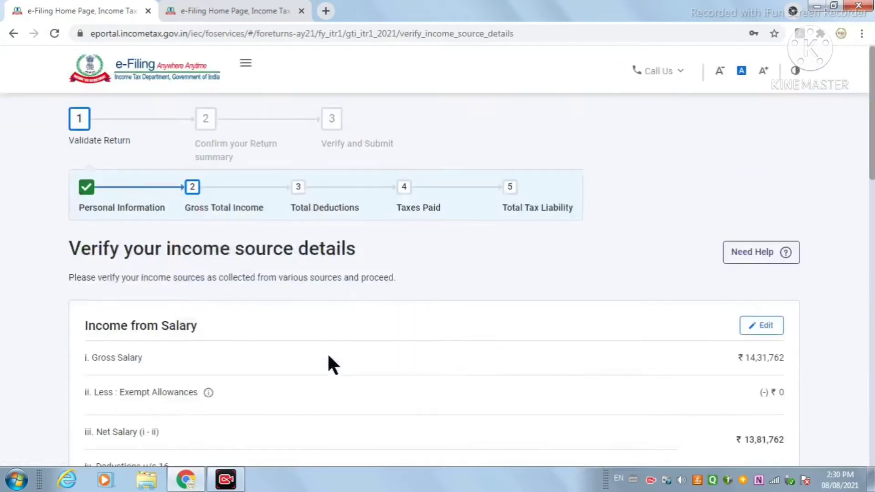
Confirm the gross total income details and open the Total Deductions section of the return
scroll(333, 353, down, 10)
scroll(345, 363, down, 5)
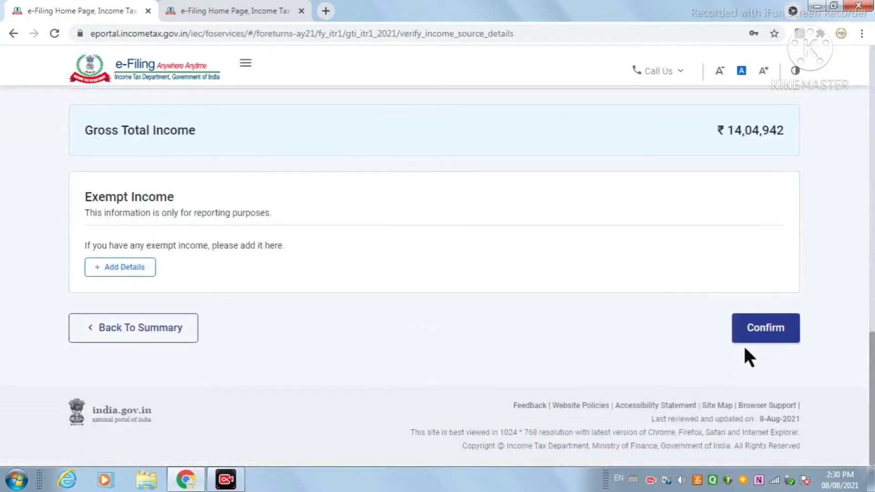
click(764, 332)
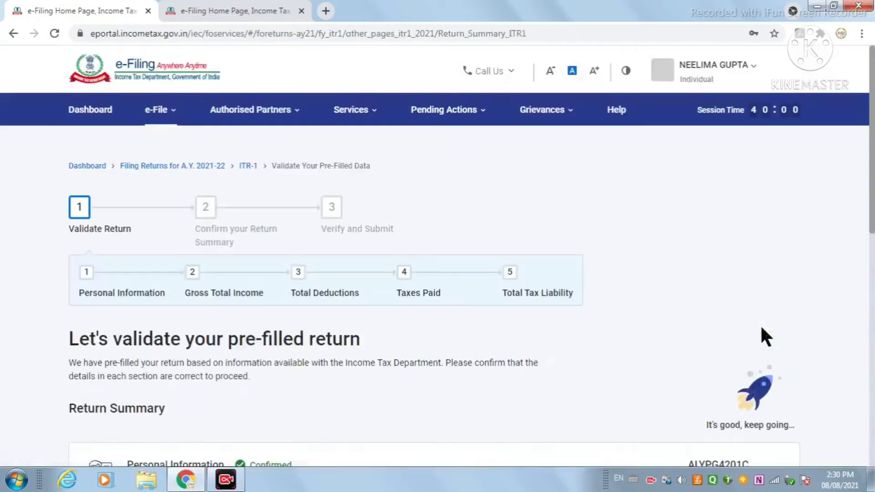
scroll(430, 328, down, 4)
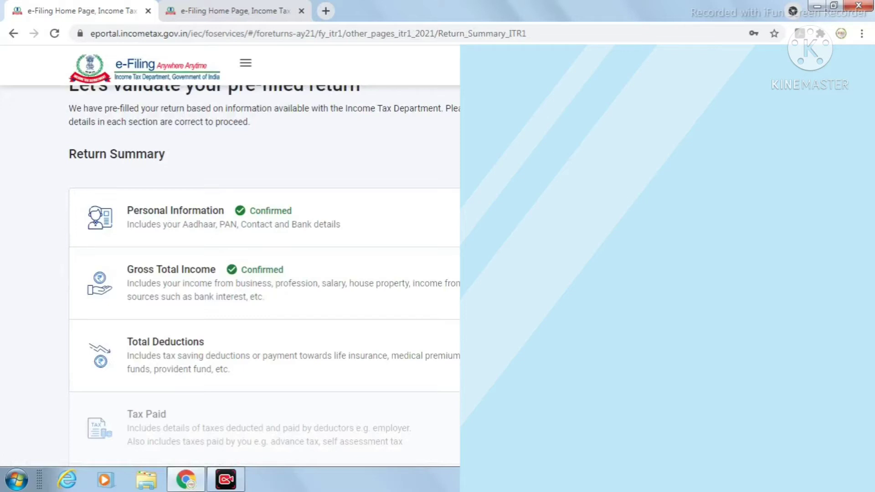
click(145, 349)
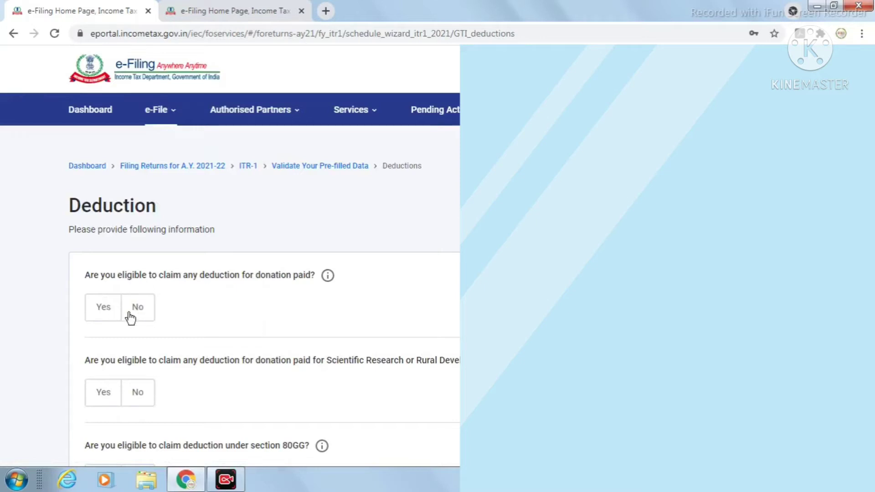
Answer Yes to the deduction for donation paid and No to donations for Scientific Research or Rural Development
click(113, 315)
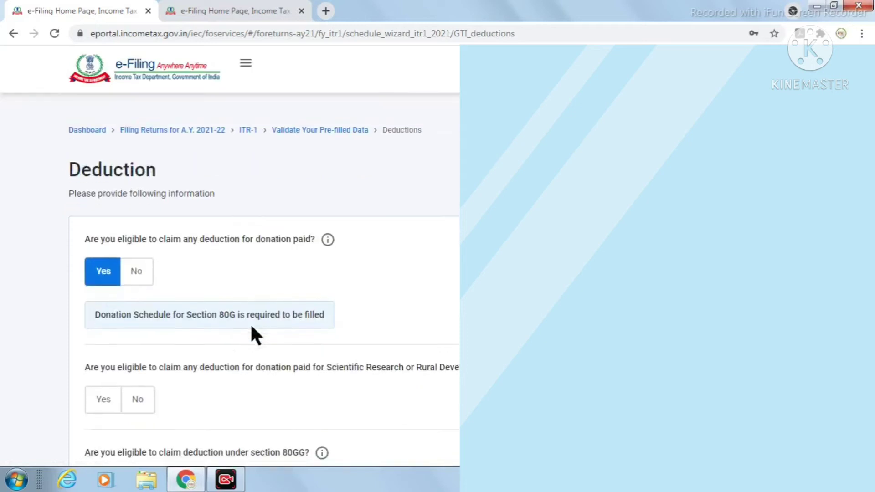
scroll(250, 324, down, 1)
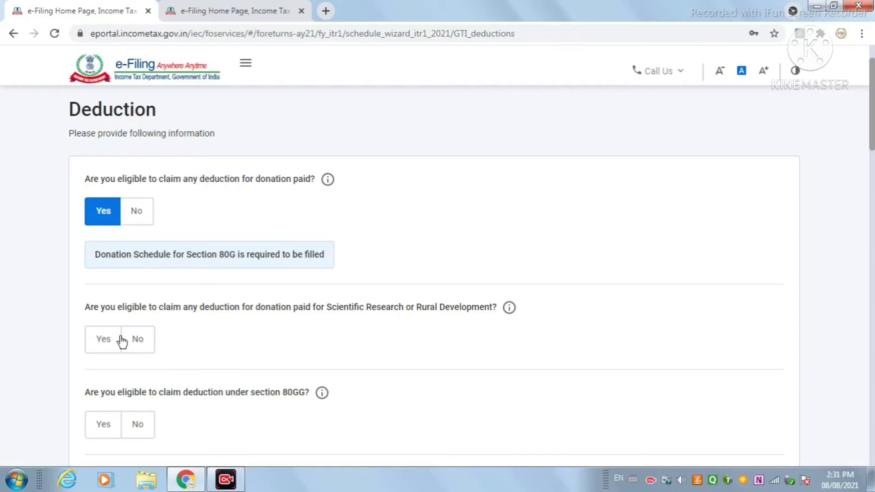
click(139, 344)
Check the claim amount field offered for section 80GG, and set eligibility for that deduction to No
scroll(141, 343, down, 1)
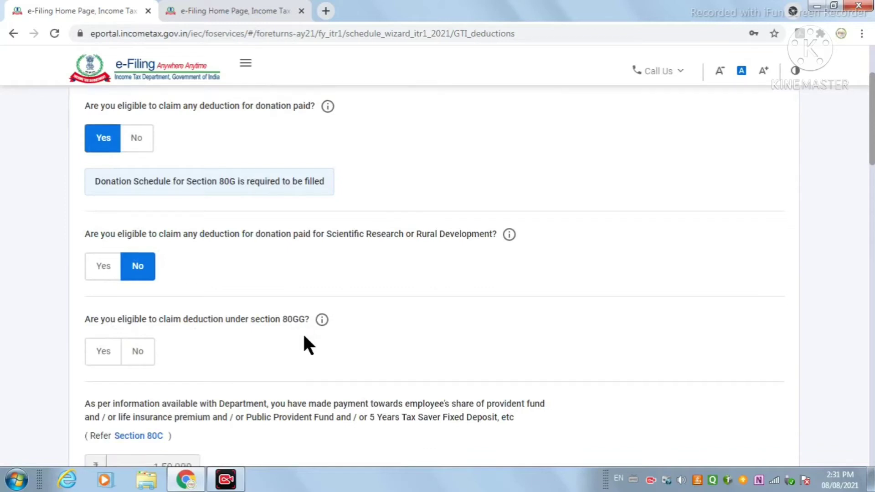
scroll(304, 337, down, 3)
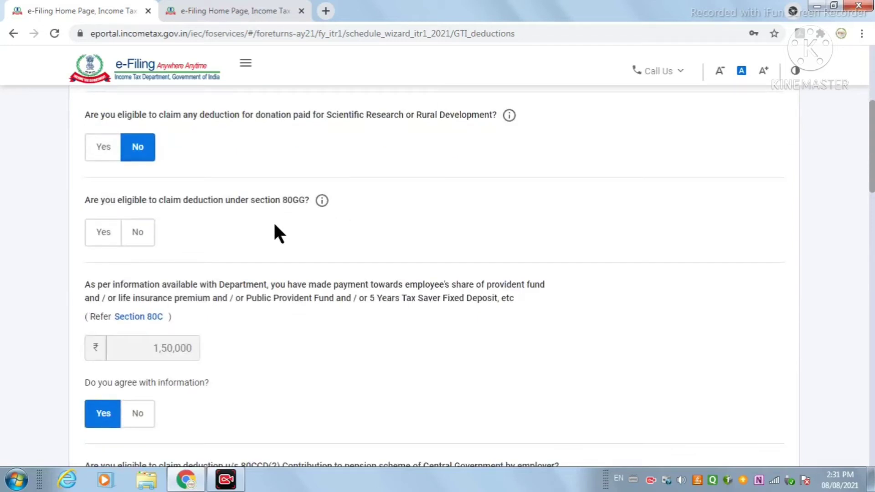
click(103, 241)
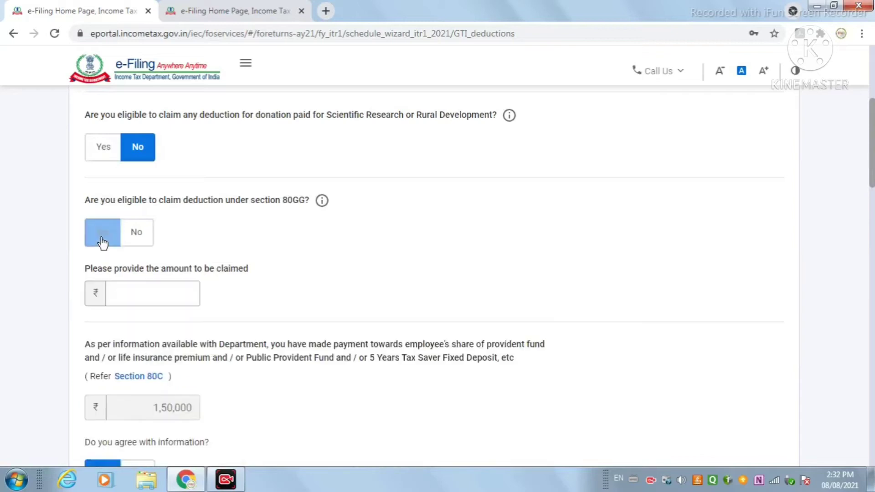
click(149, 294)
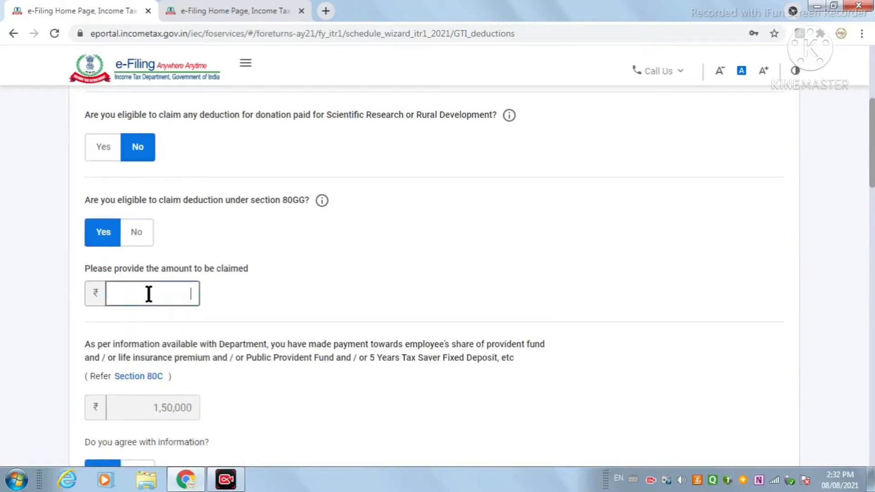
click(134, 233)
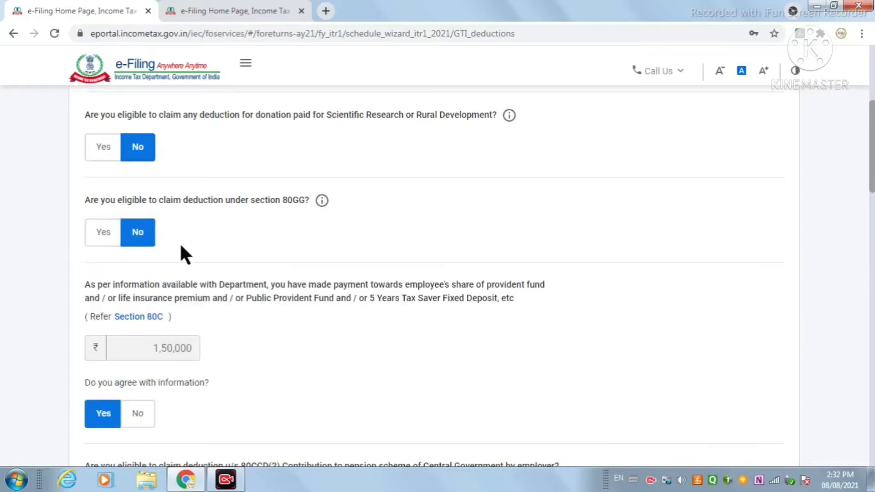
Switch agreement with the Section 80C payment information to No and restore it to Yes
scroll(217, 299, down, 2)
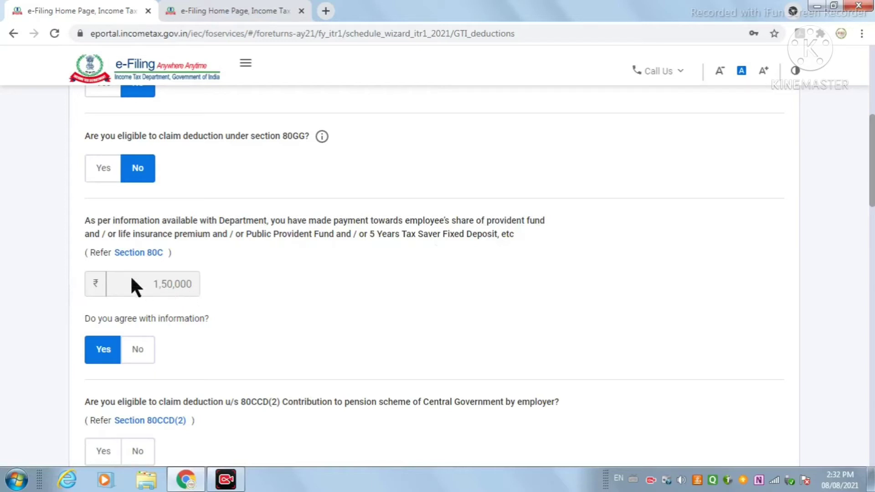
scroll(170, 285, down, 1)
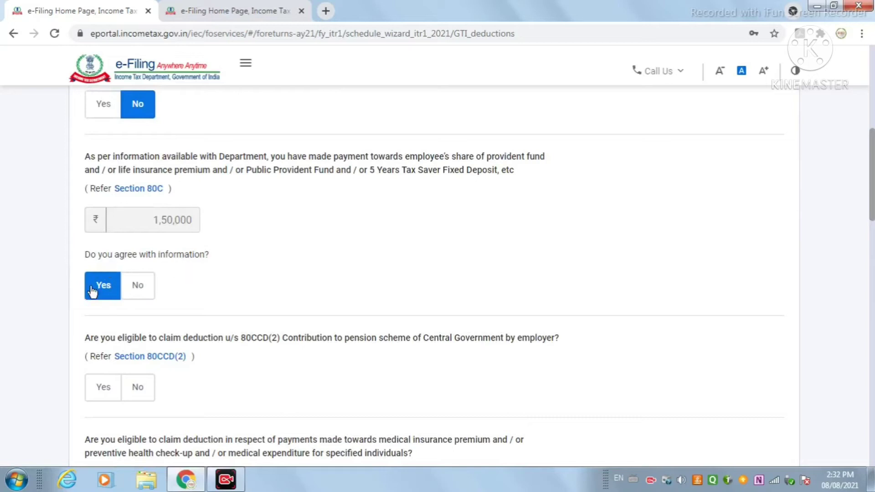
click(137, 287)
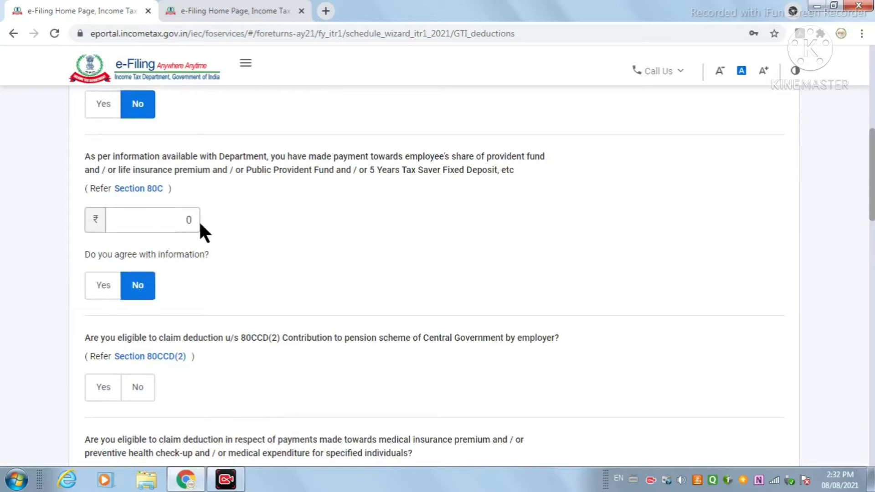
click(101, 296)
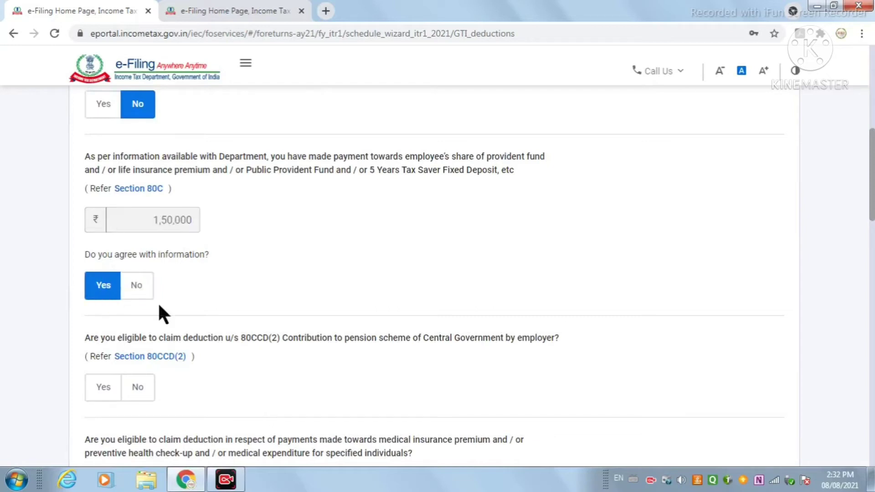
Claim the 80CCD(2) deduction with an employer contribution of 1,39,716 to the Central Government pension scheme
scroll(255, 366, down, 3)
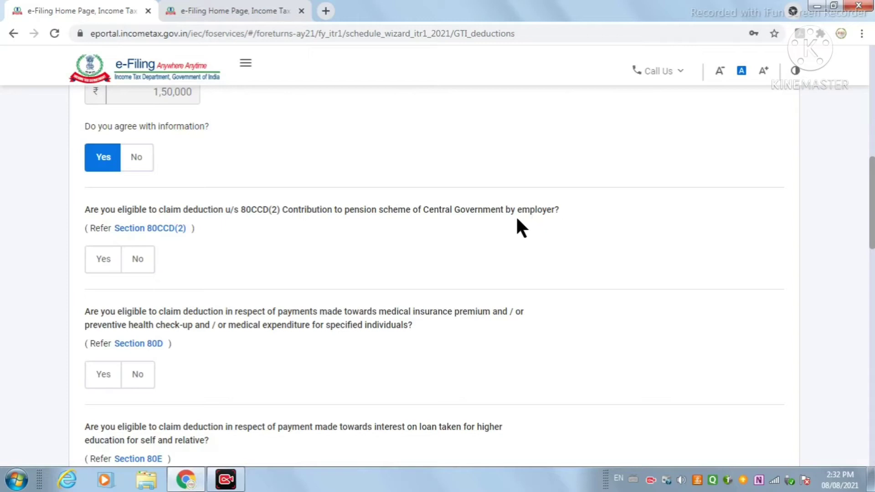
click(110, 268)
click(125, 323)
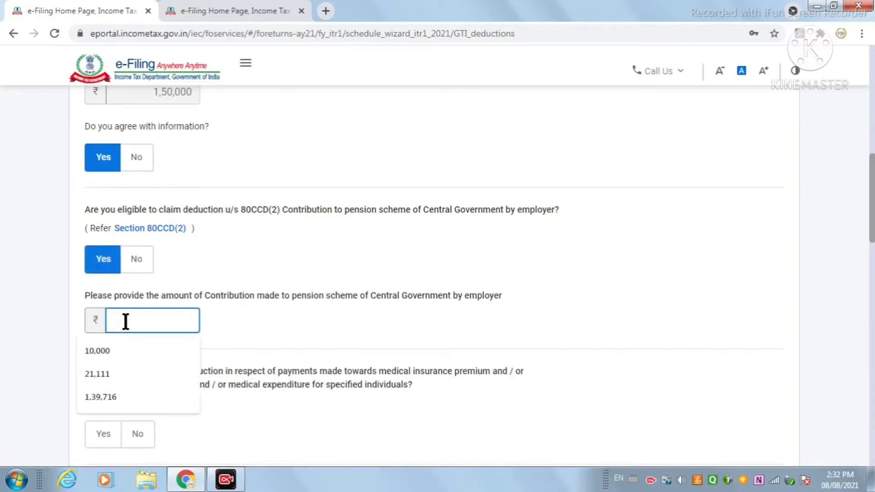
click(111, 395)
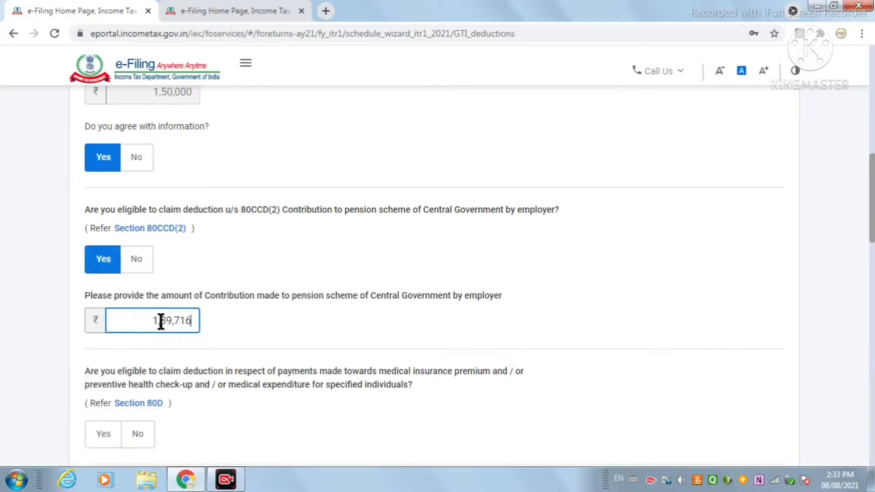
scroll(169, 388, down, 5)
scroll(212, 331, down, 3)
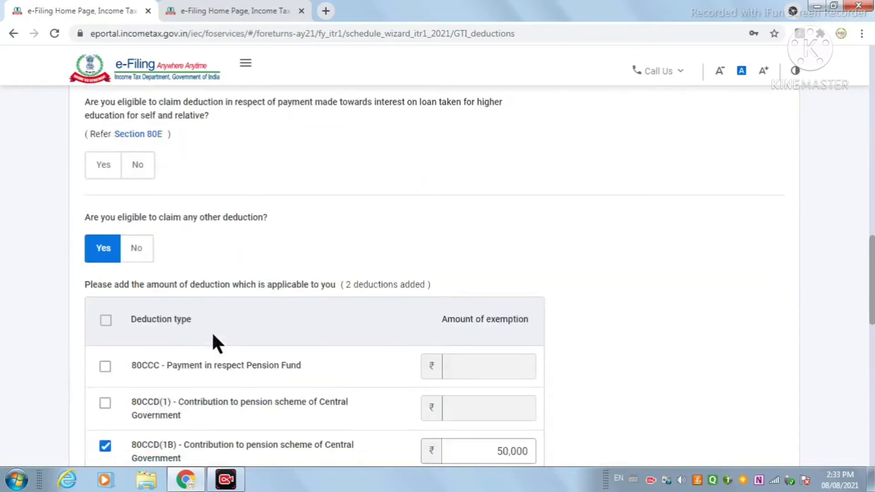
Answer Yes to the Section 80D deduction for medical insurance premium, preventive check-up or medical expenditure
scroll(212, 332, up, 3)
scroll(167, 300, up, 1)
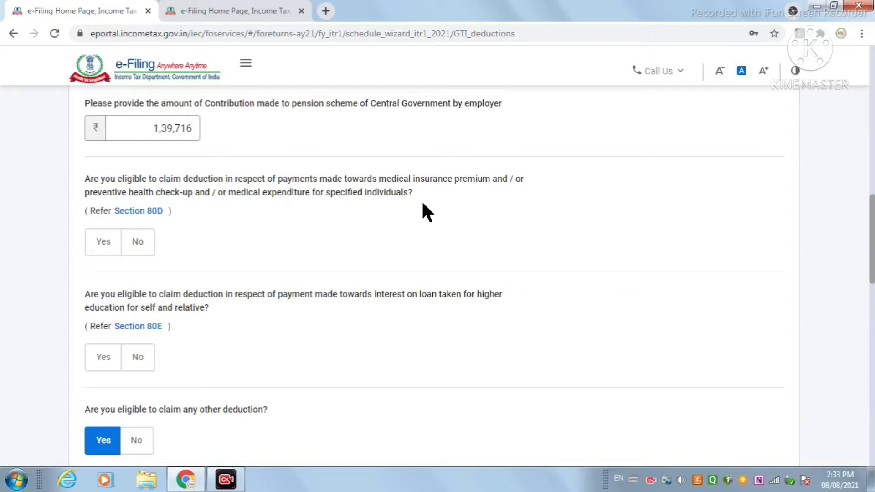
click(99, 244)
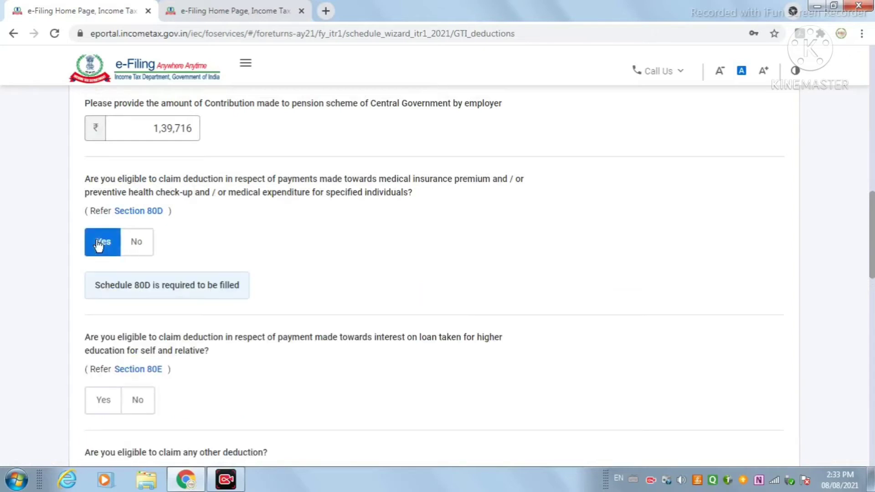
Check the interest amount field offered for Section 80E, and set eligibility for the higher education loan deduction to No
scroll(137, 205, down, 3)
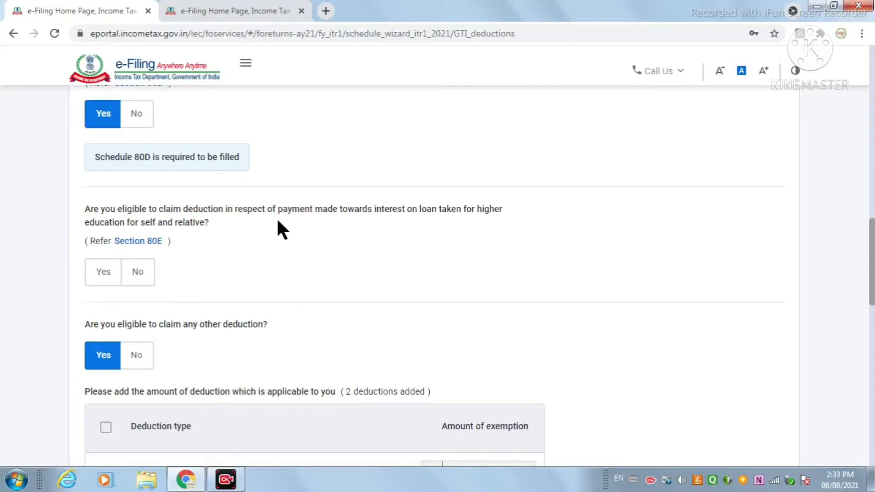
click(115, 278)
click(160, 332)
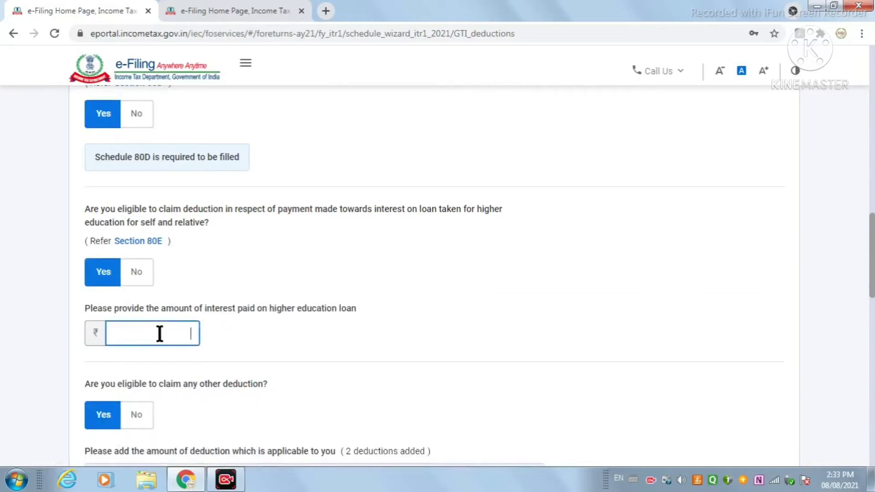
click(136, 282)
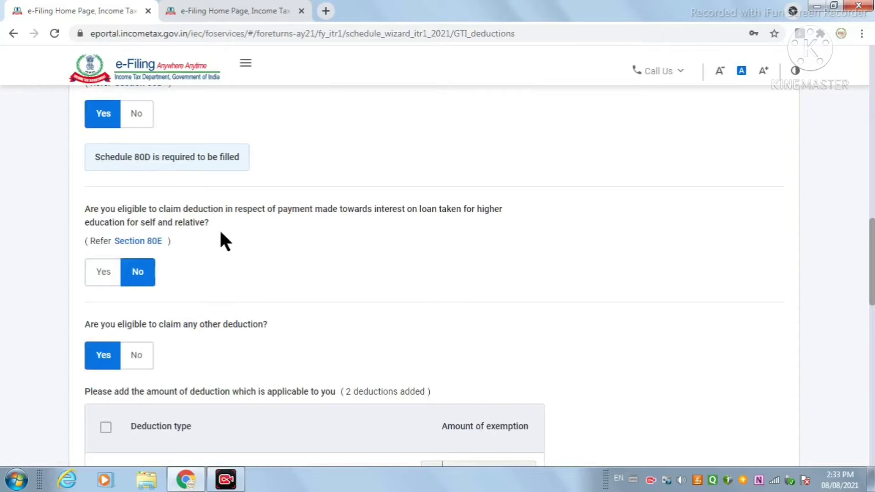
click(118, 282)
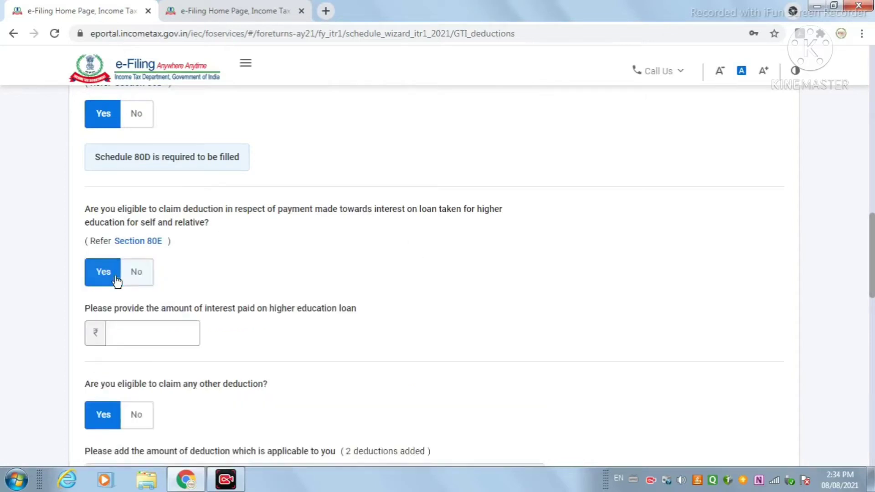
click(161, 341)
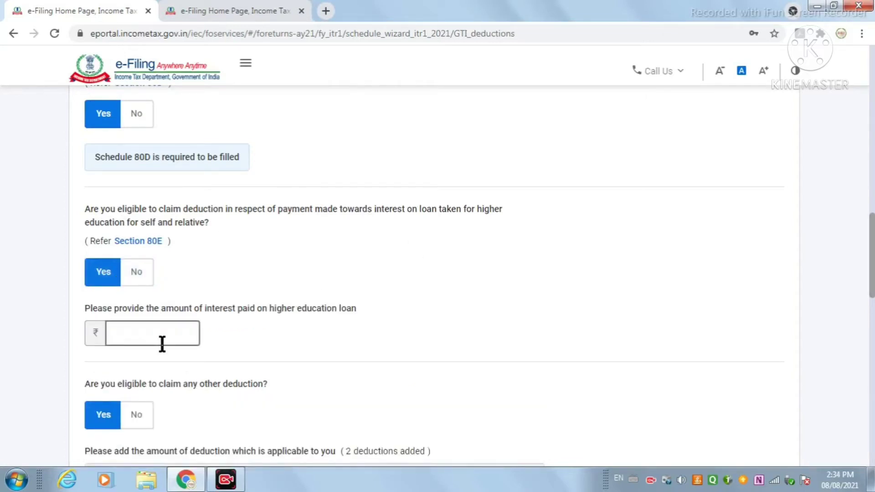
click(143, 274)
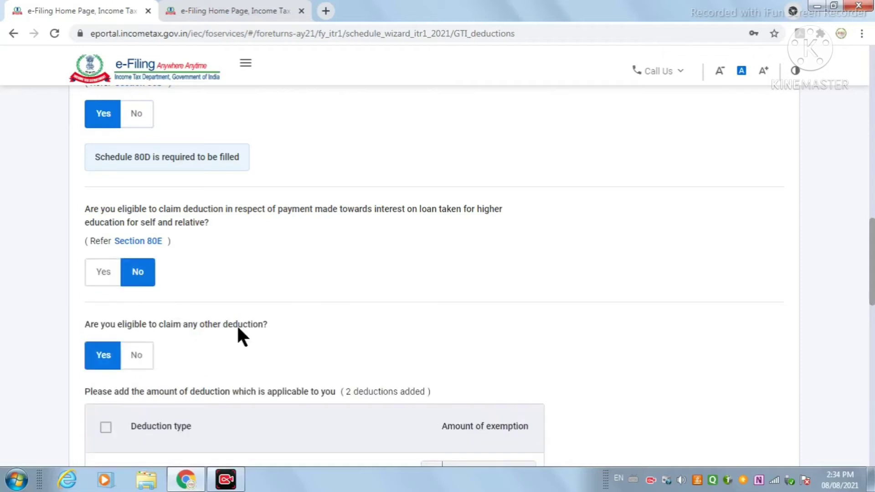
Review the list of other deductions including the 80CCD(1B) amount, and briefly select and clear the 80EE deduction
scroll(242, 336, down, 1)
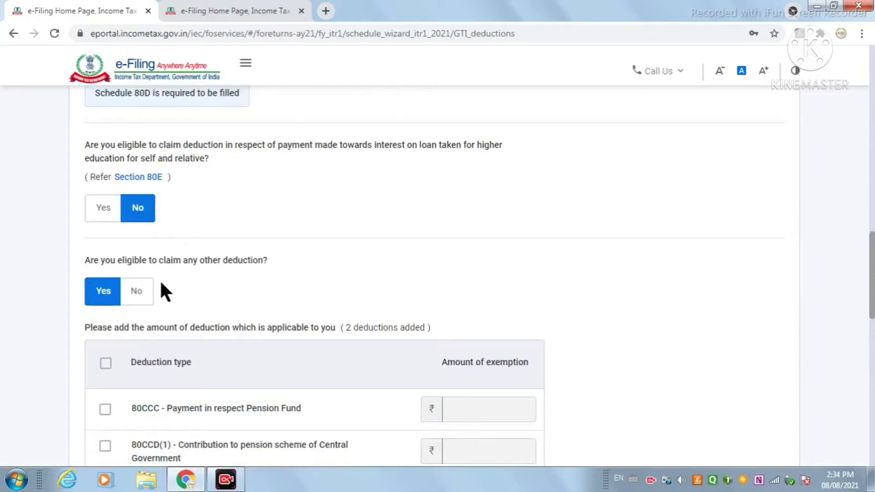
scroll(267, 265, down, 1)
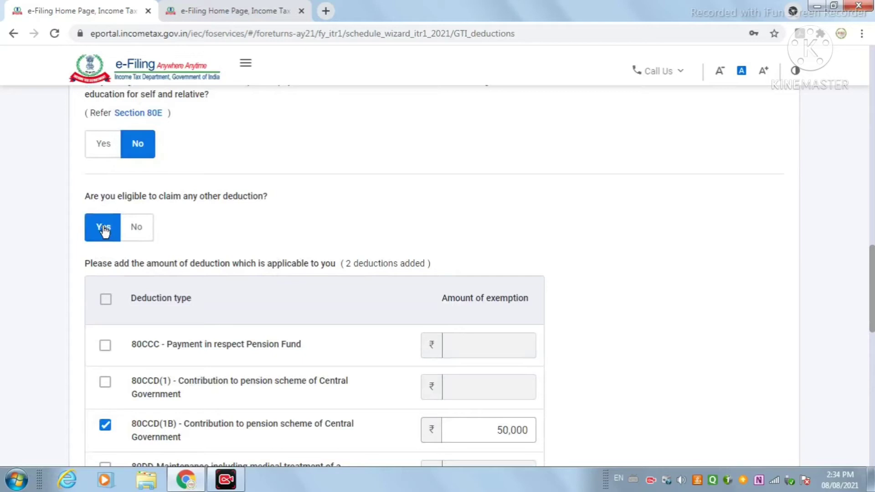
scroll(271, 328, down, 1)
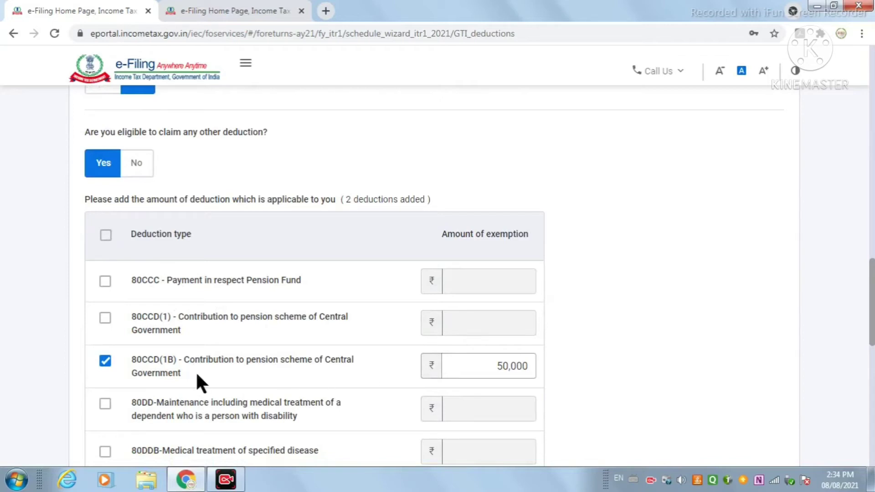
scroll(208, 368, down, 3)
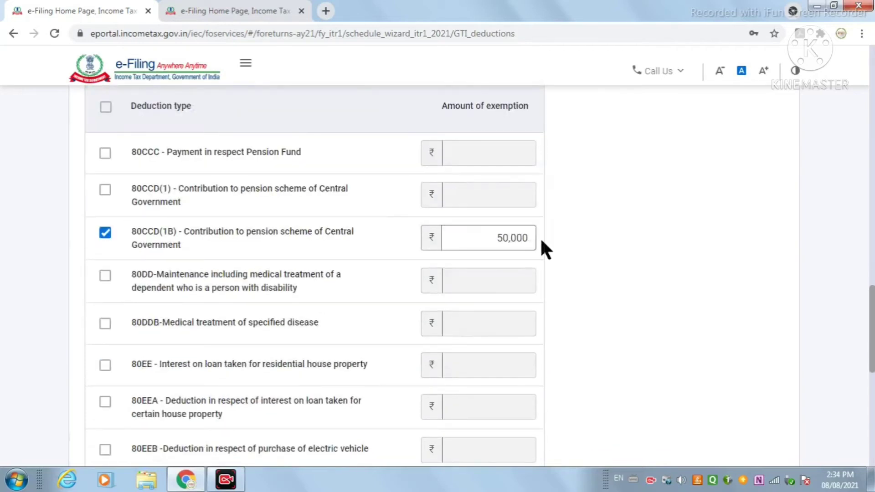
click(526, 237)
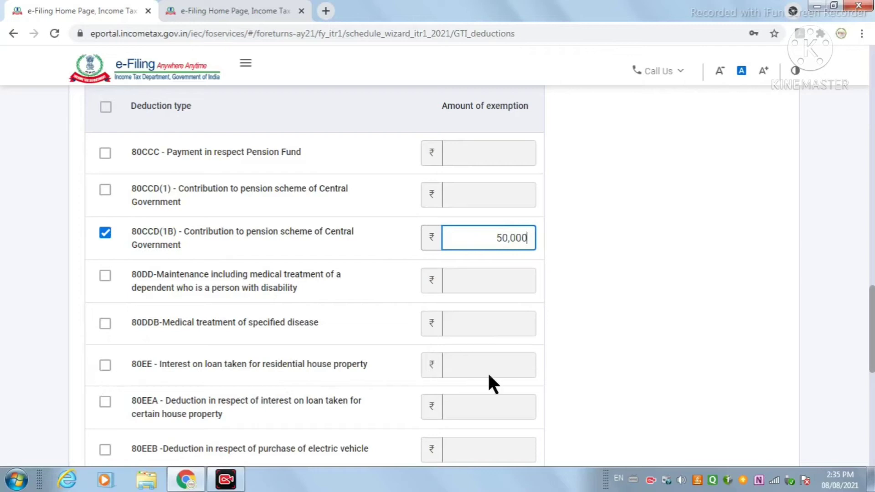
click(105, 367)
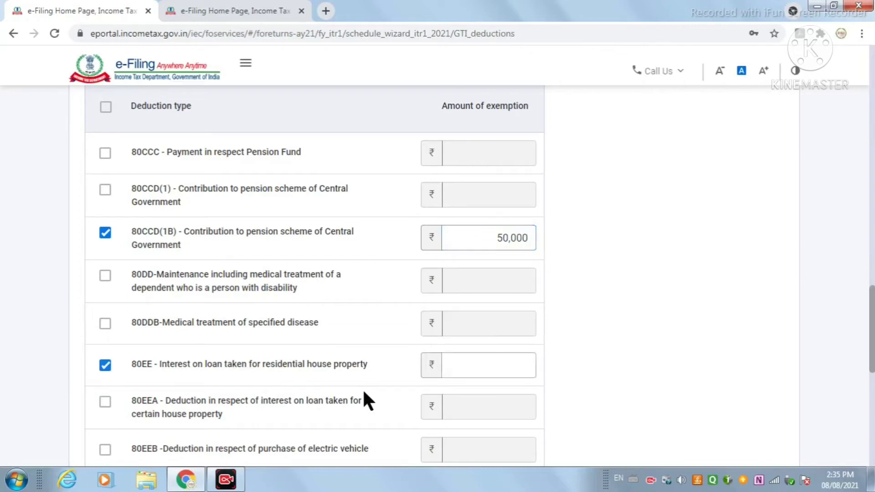
click(103, 369)
scroll(48, 430, down, 3)
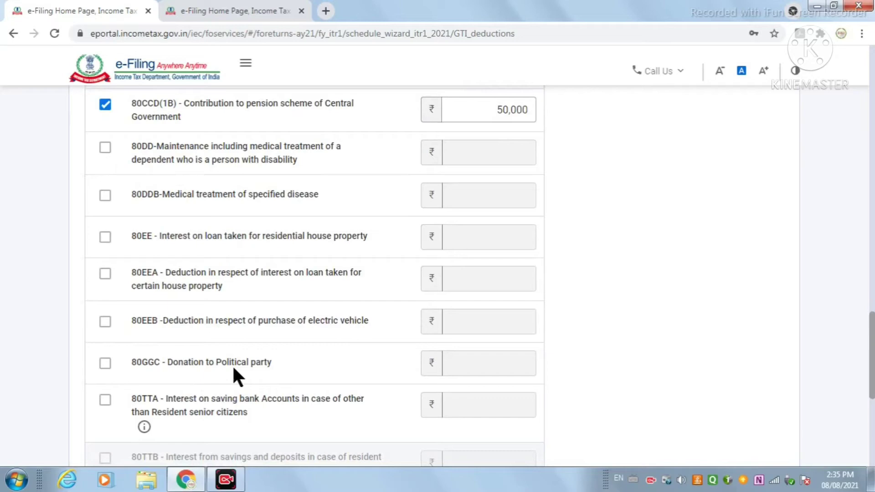
scroll(234, 369, down, 3)
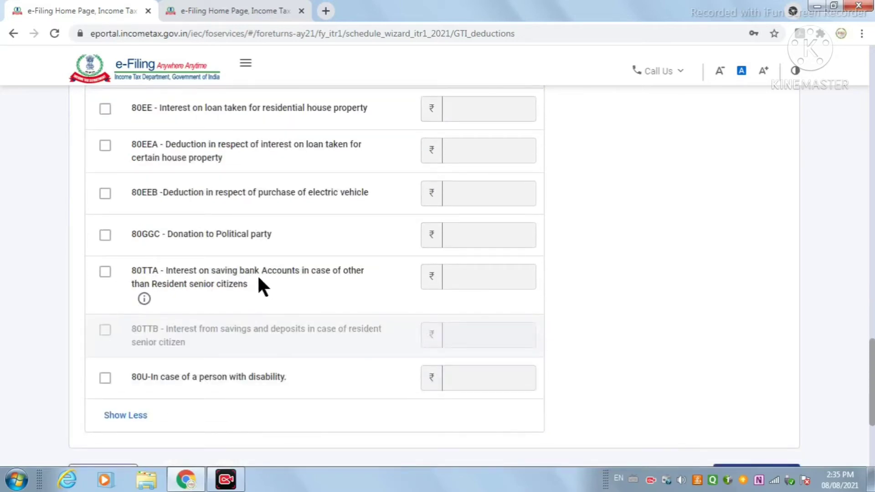
click(108, 273)
click(467, 273)
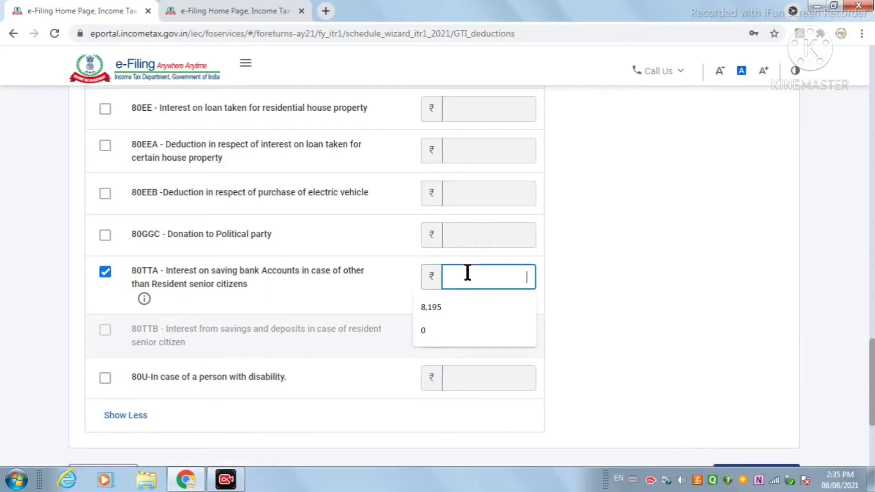
click(458, 304)
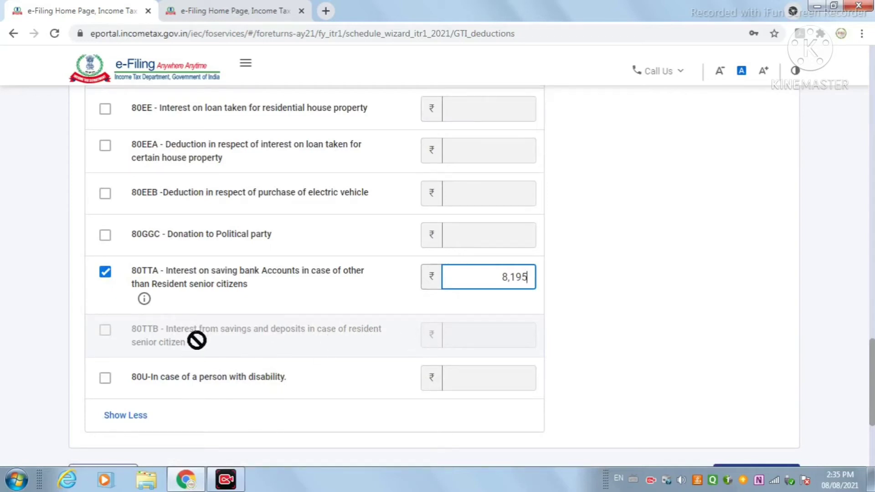
click(213, 356)
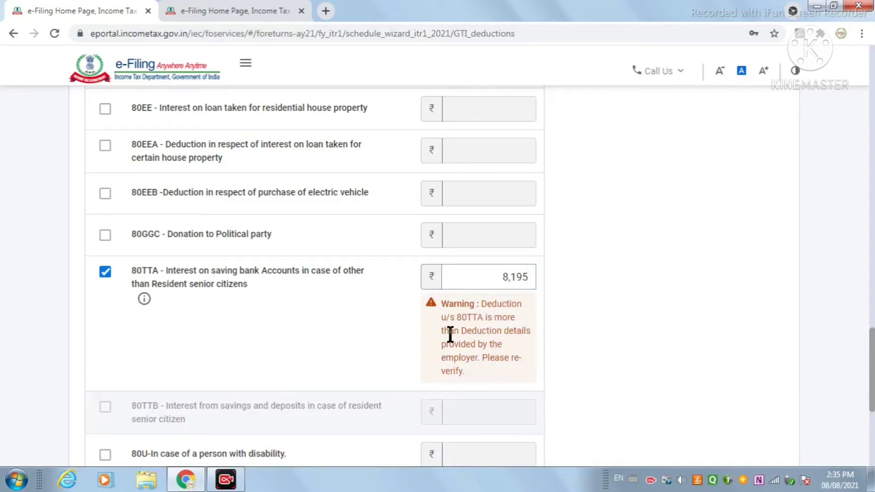
click(105, 279)
click(105, 273)
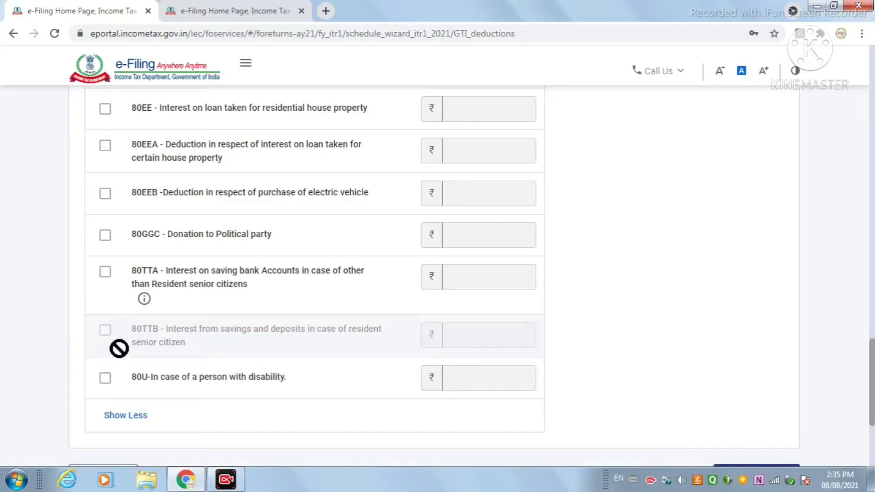
Claim the 80TTA deduction for savings bank interest with an amount of 8,195, and try to continue
click(106, 272)
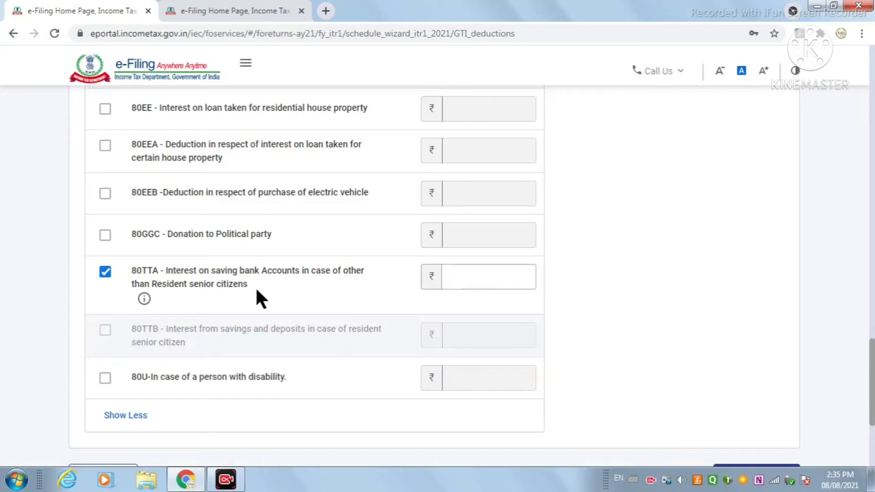
click(503, 277)
click(493, 301)
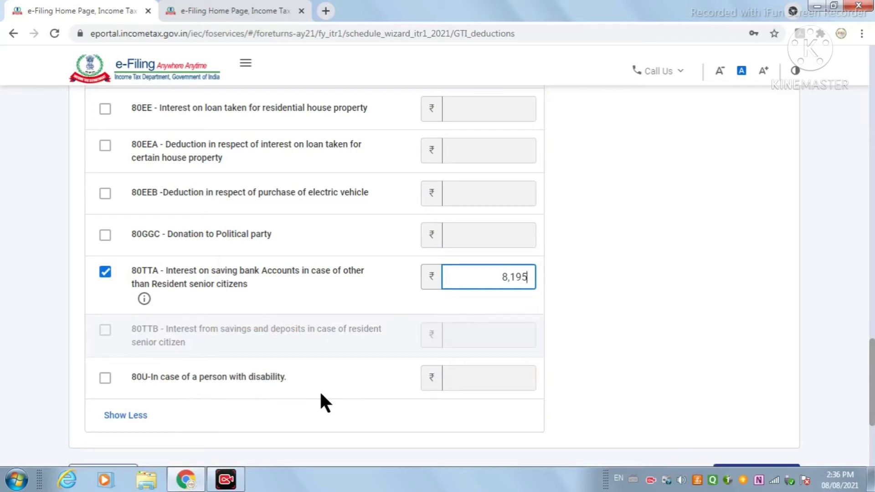
scroll(395, 384, down, 3)
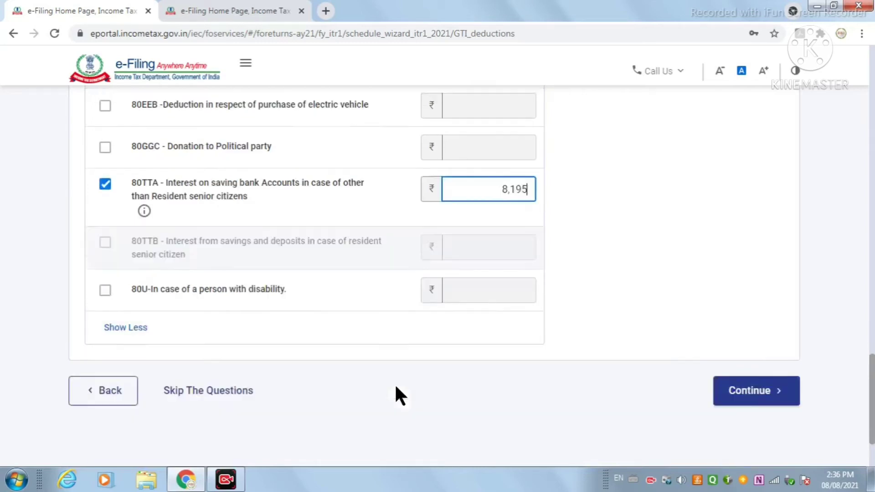
click(713, 381)
Recheck the 80TTA amount against its warning, and return from the deductions questions to the return summary
scroll(713, 381, up, 2)
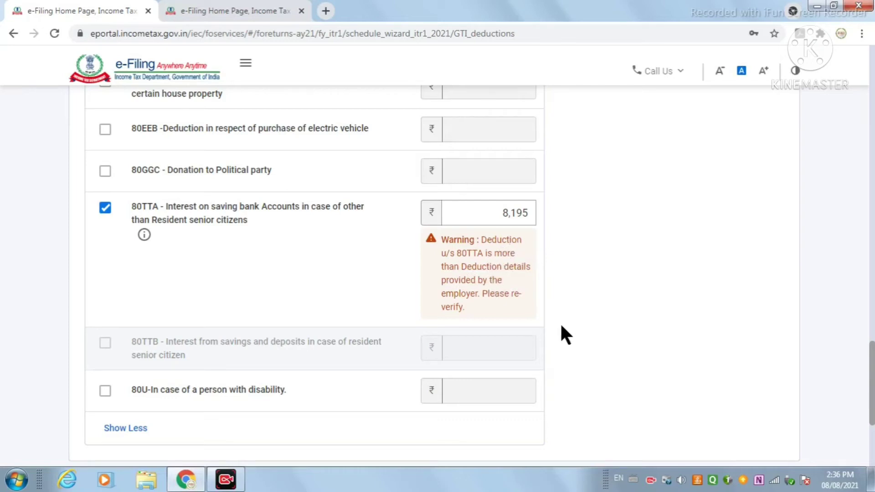
click(493, 217)
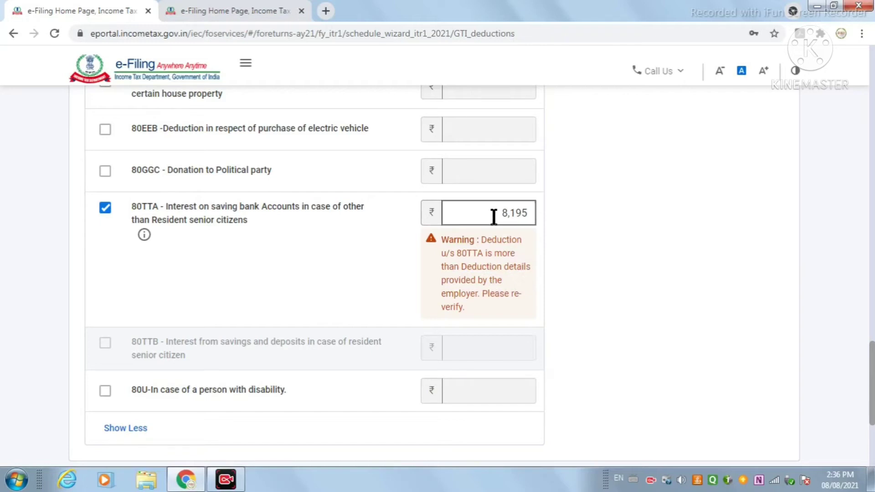
click(495, 216)
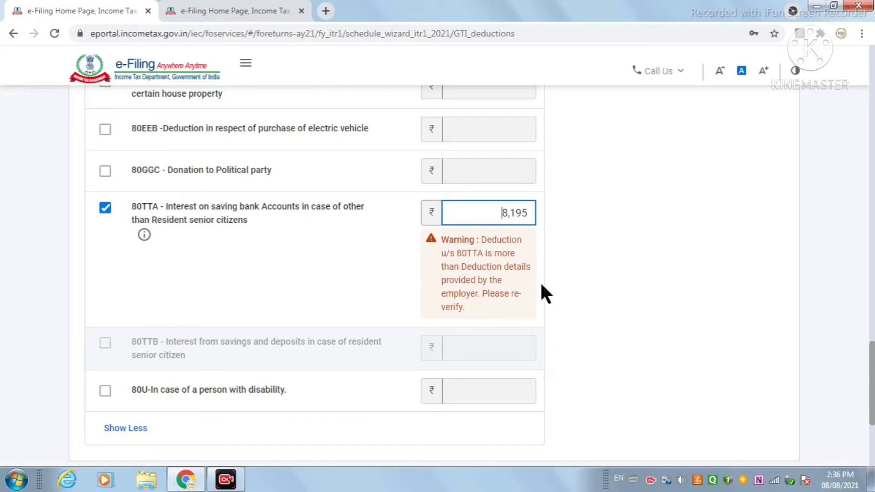
scroll(492, 290, up, 1)
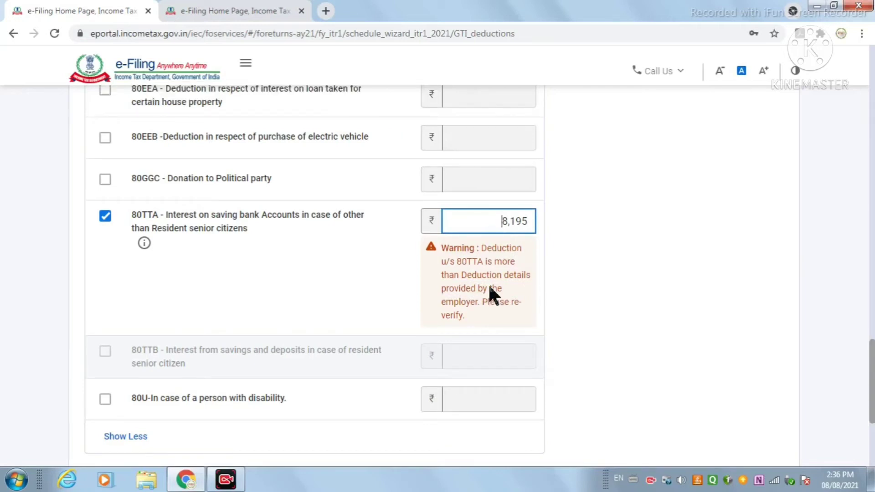
scroll(490, 287, down, 5)
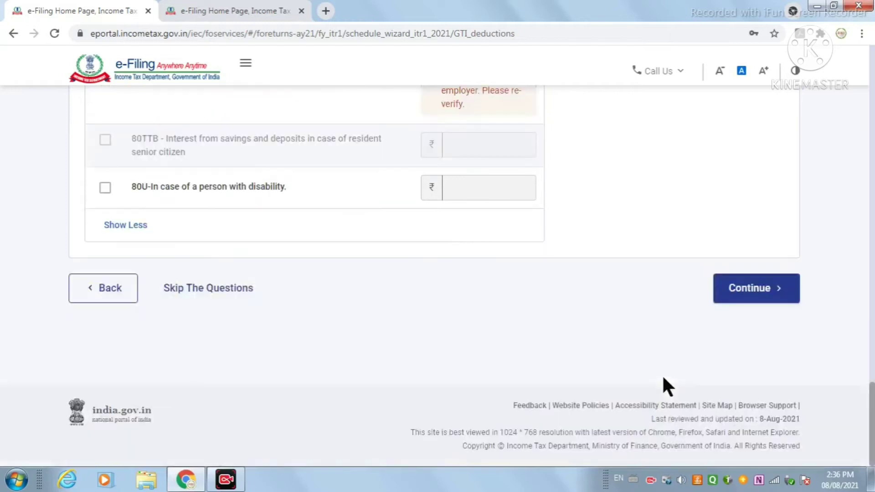
click(116, 289)
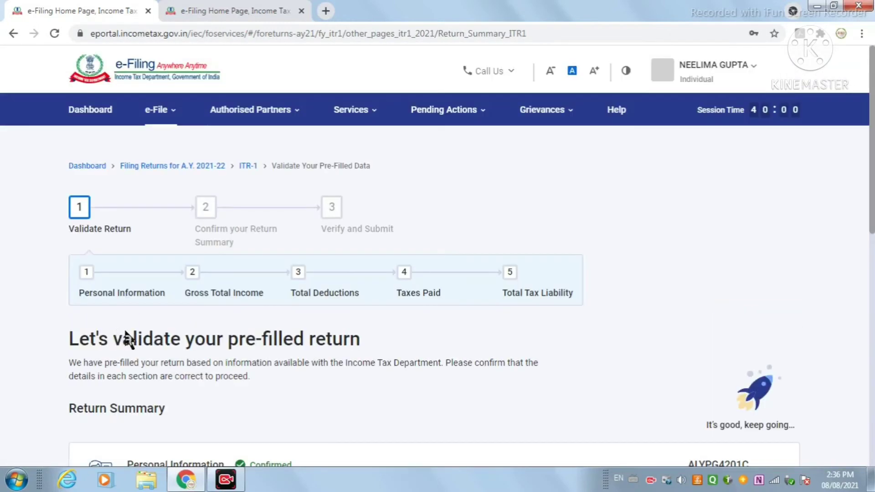
Reopen Gross Total Income and continue past the salary exemption questions to the Income from Salary details
scroll(295, 351, down, 5)
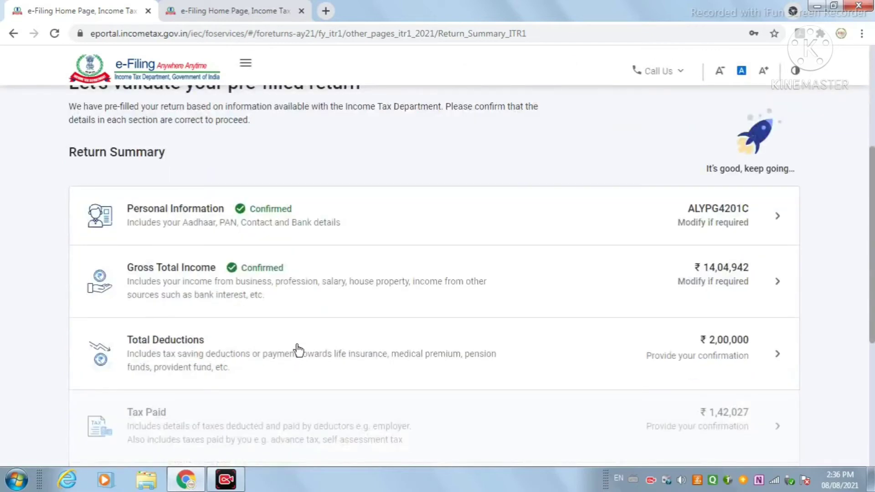
click(193, 275)
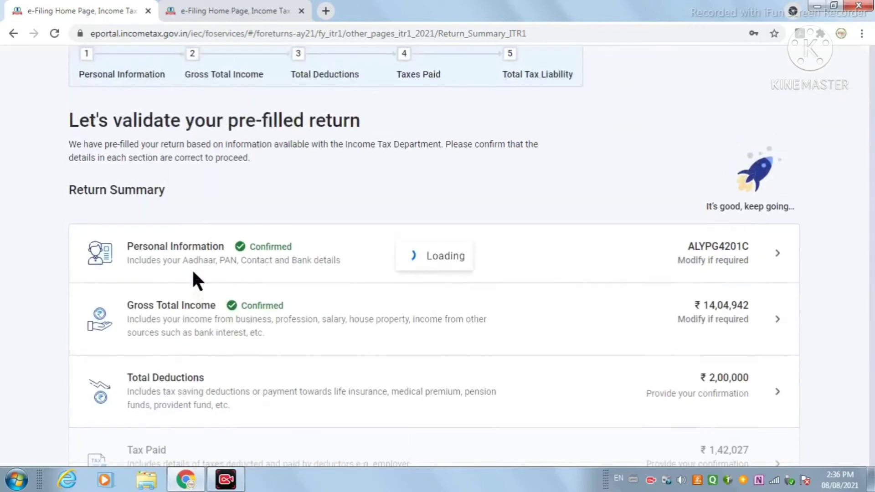
scroll(446, 324, down, 15)
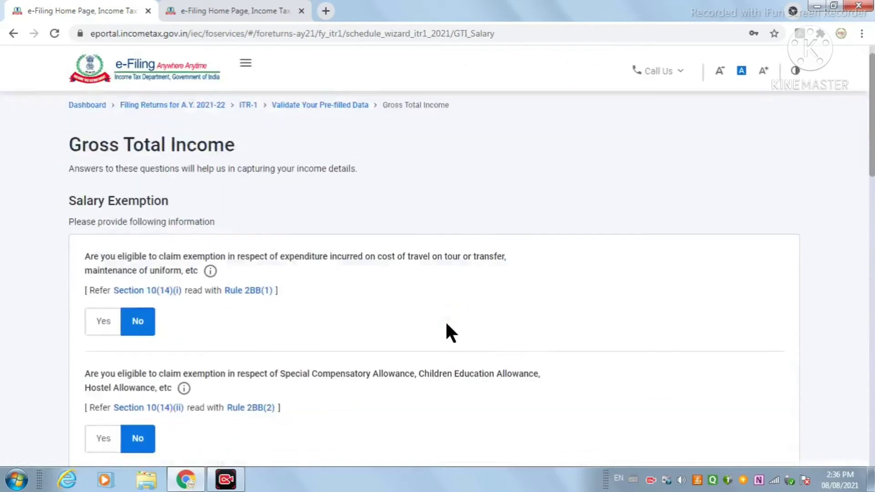
scroll(444, 321, down, 3)
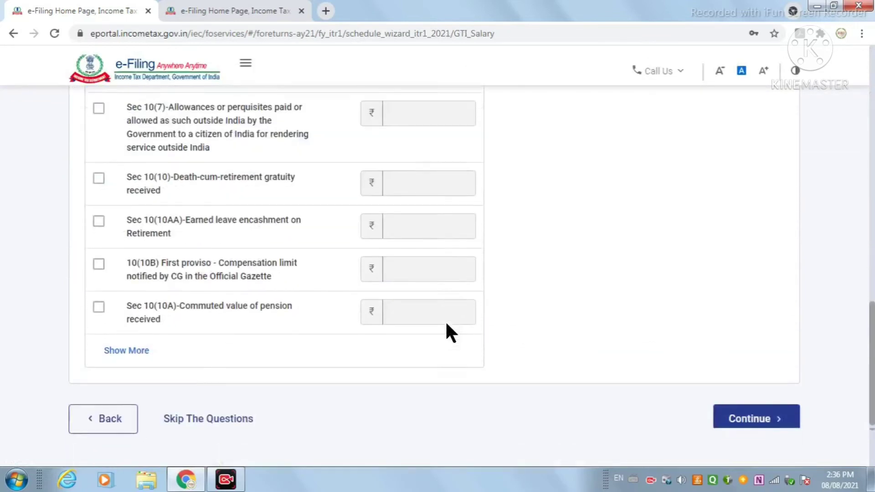
click(790, 303)
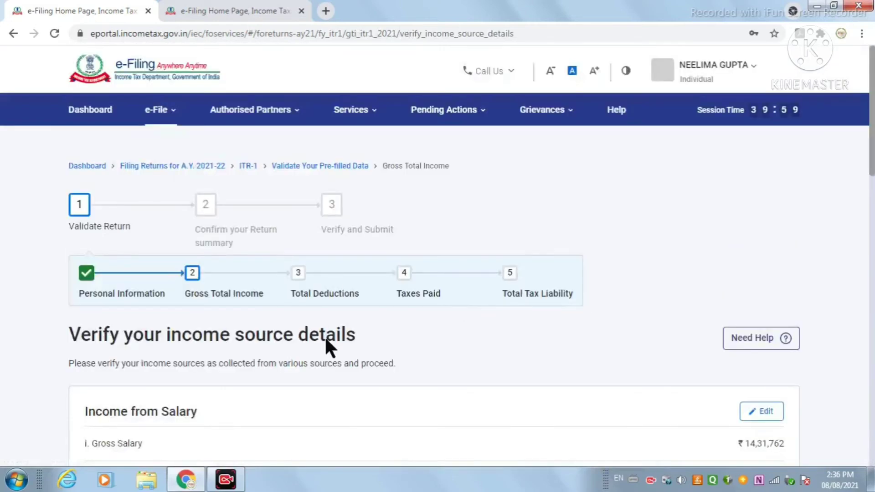
scroll(325, 337, down, 5)
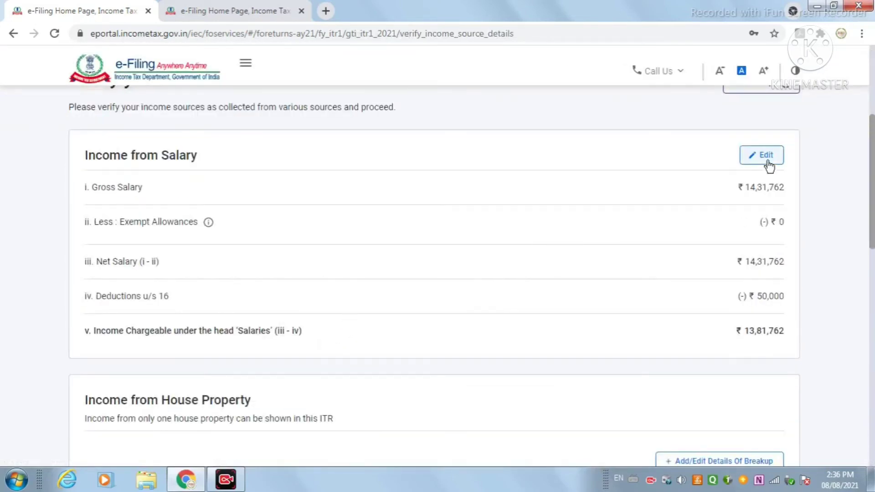
Select the Any Other entry under Income from other sources and open it for editing
scroll(339, 369, down, 2)
scroll(338, 366, down, 1)
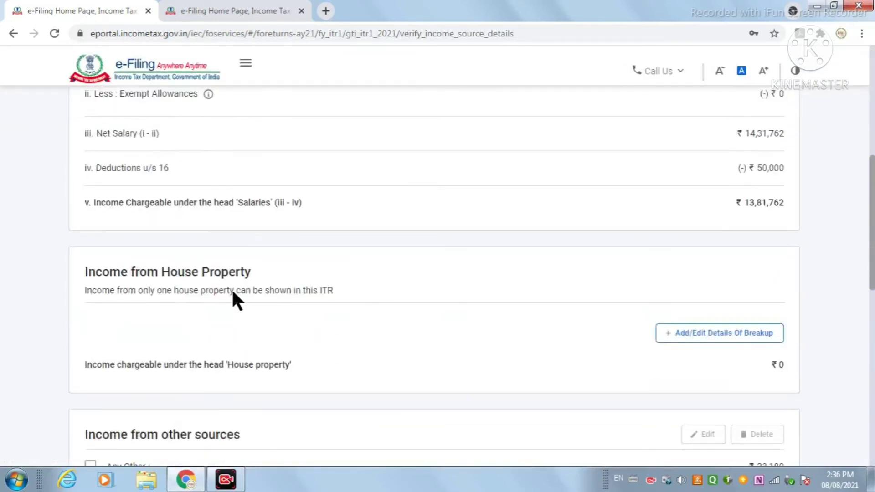
scroll(325, 306, down, 2)
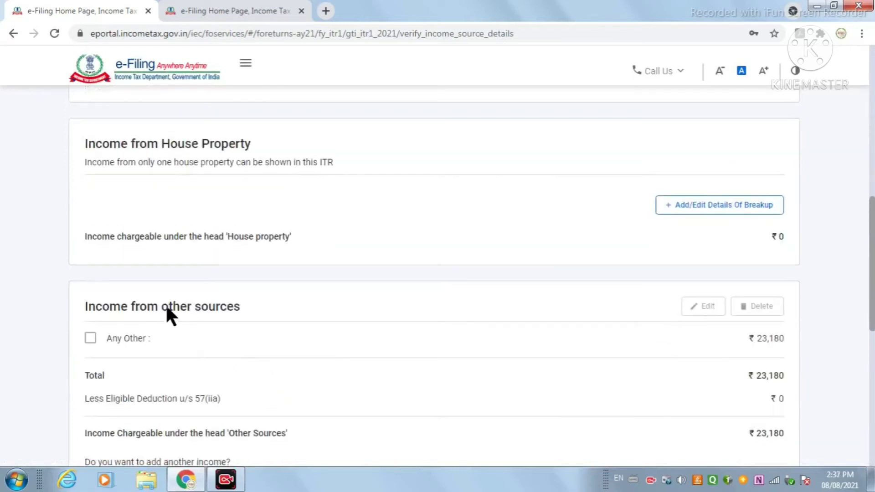
click(89, 337)
scroll(387, 387, down, 3)
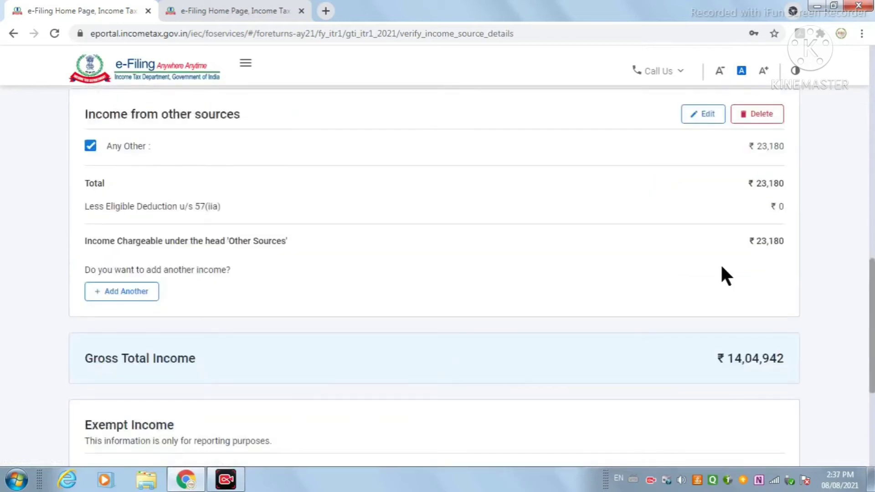
click(700, 120)
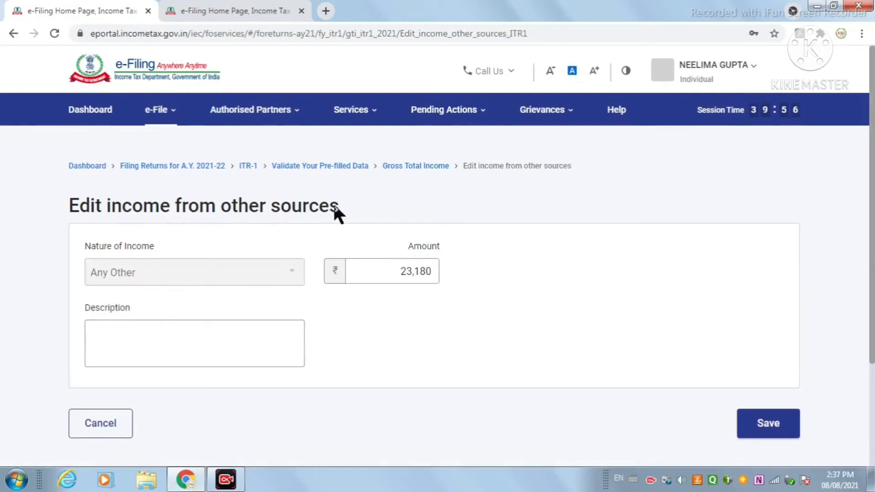
Keep the Any Other income amount, enter "idfc" as its description and save the entry
click(402, 274)
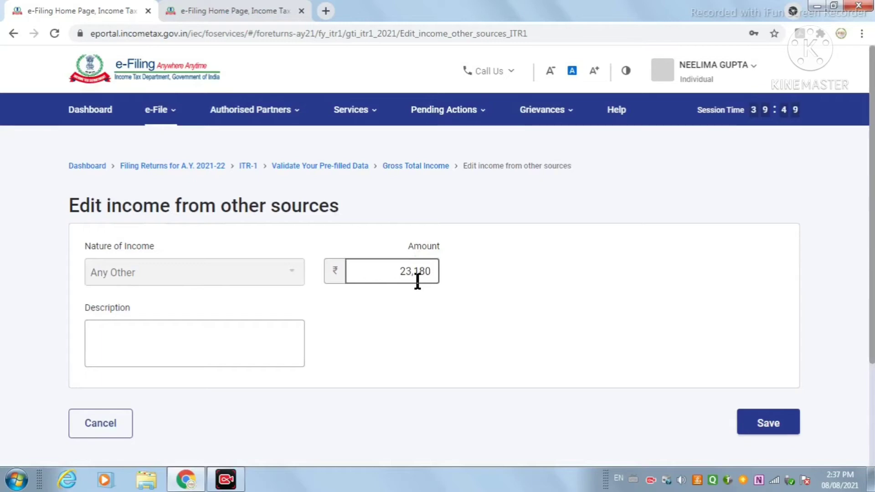
scroll(416, 278, down, 2)
click(776, 367)
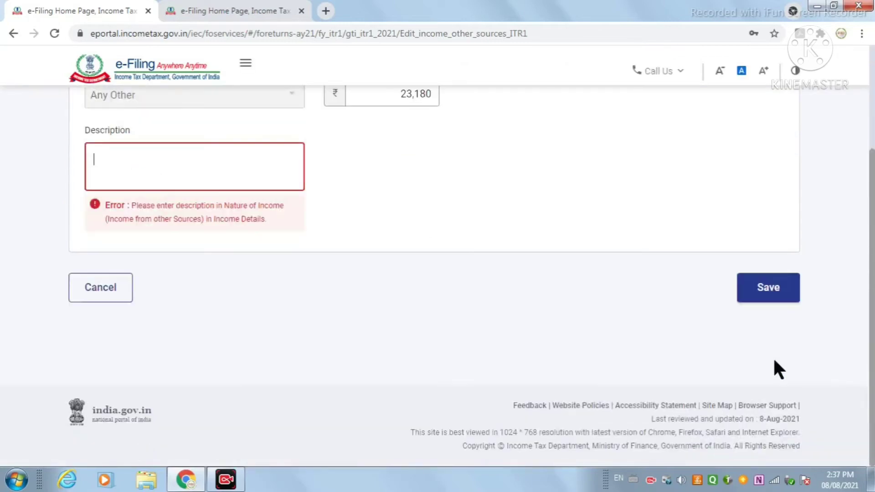
scroll(469, 360, up, 3)
click(174, 301)
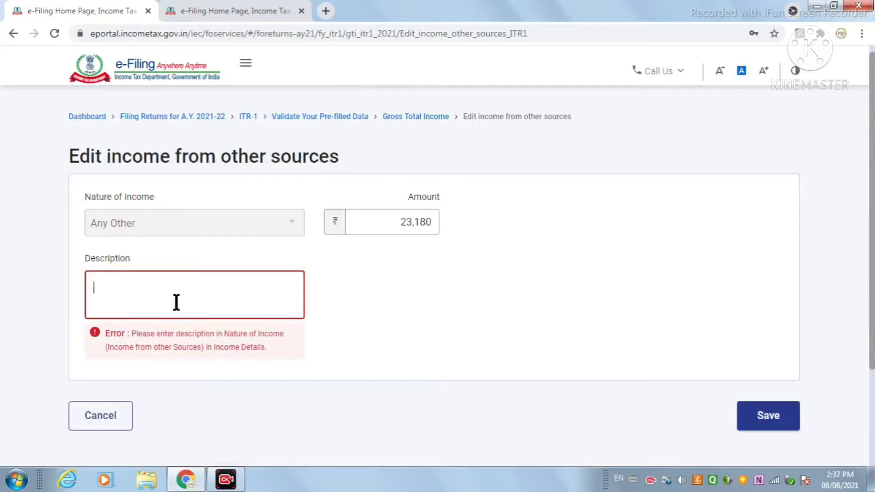
text(idfc)
click(775, 420)
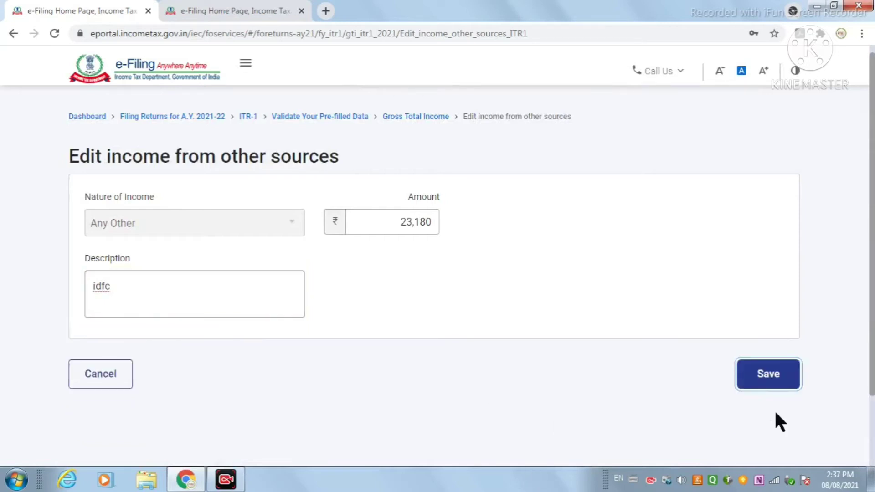
click(787, 386)
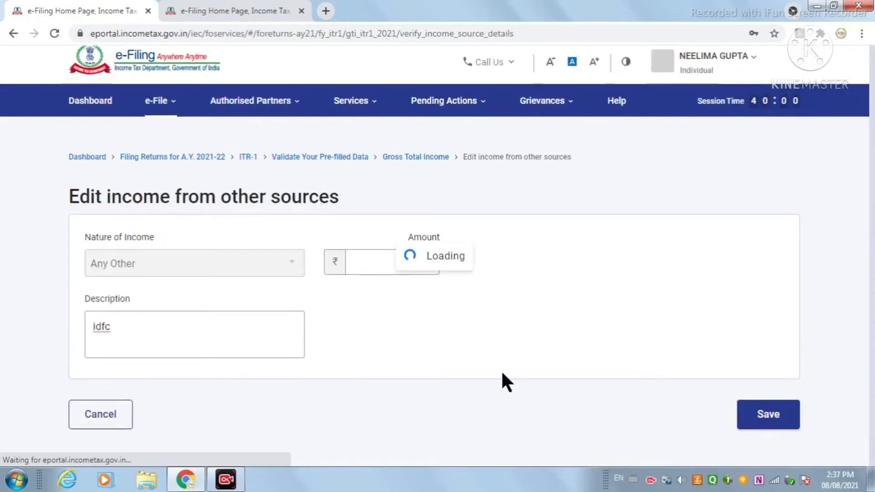
Add another income from other sources: declare interest from savings bank accounts in India of 8,195
scroll(502, 374, down, 5)
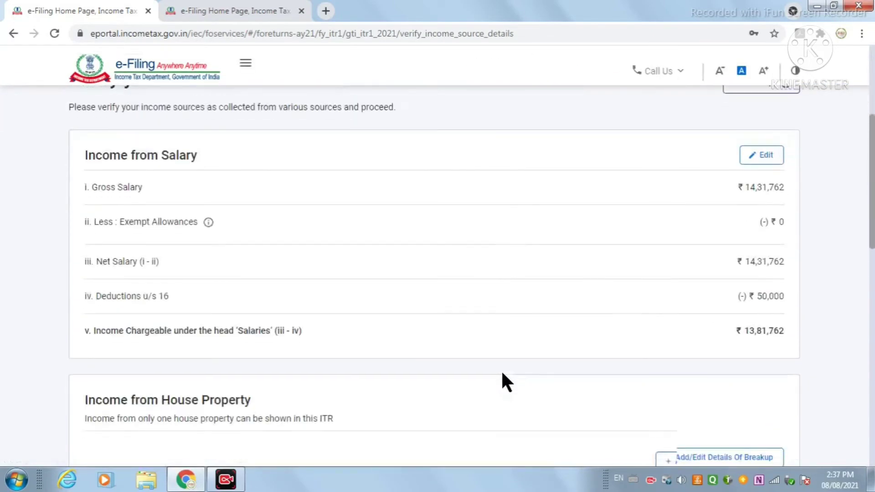
scroll(396, 365, down, 10)
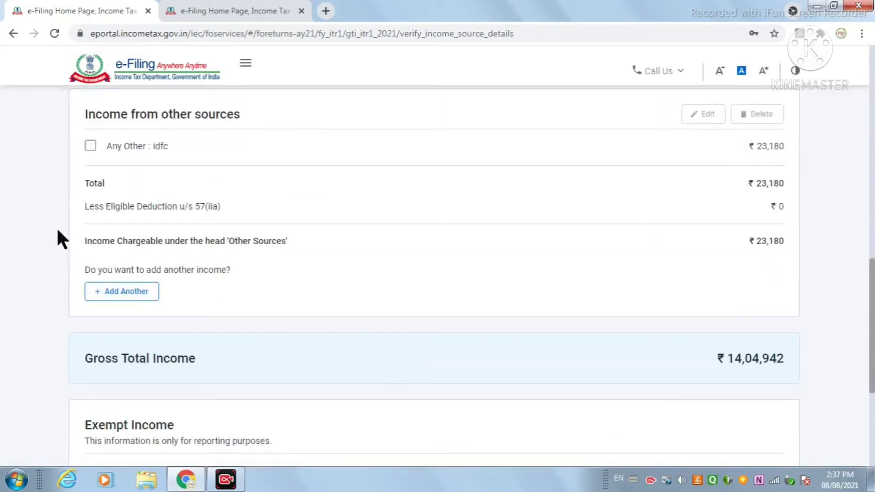
click(136, 293)
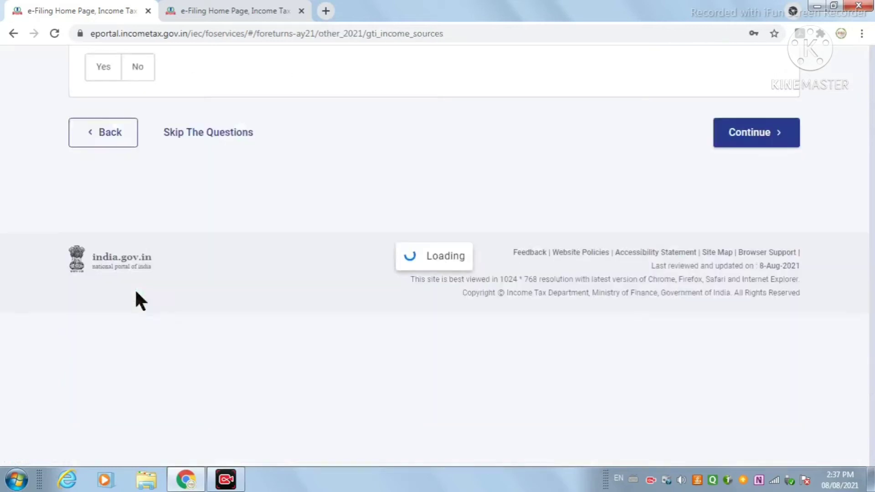
scroll(304, 329, down, 1)
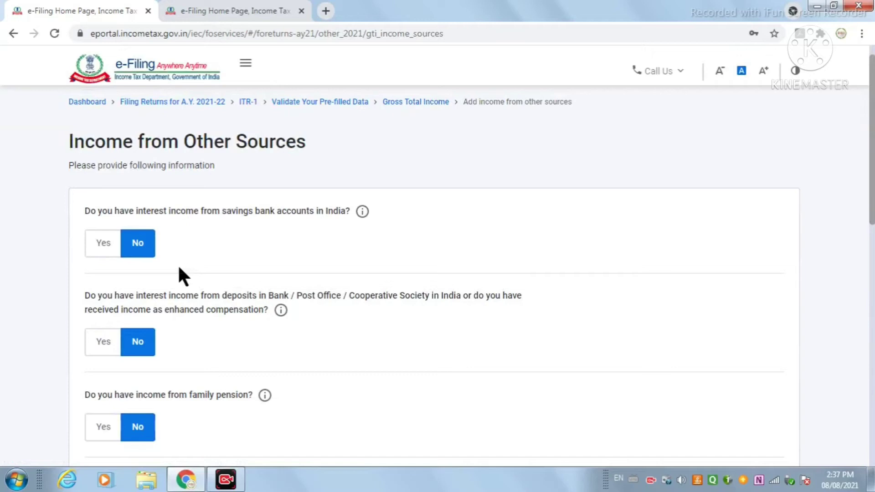
click(112, 250)
click(143, 286)
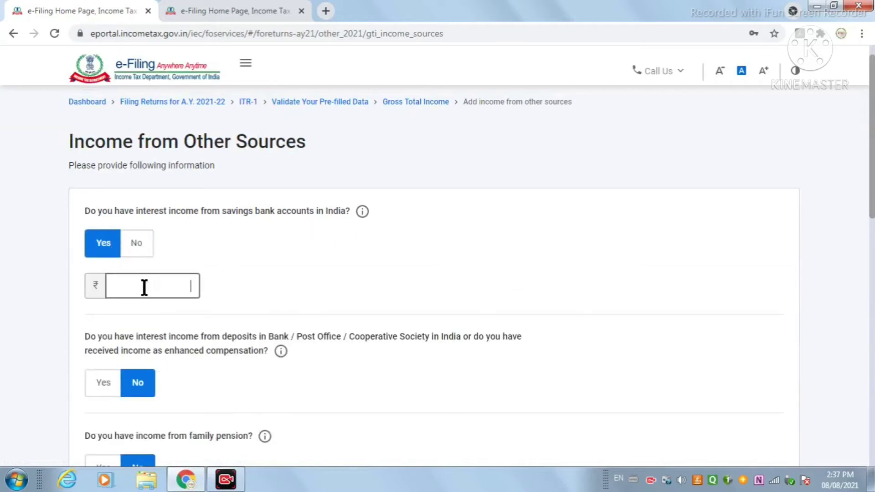
click(124, 319)
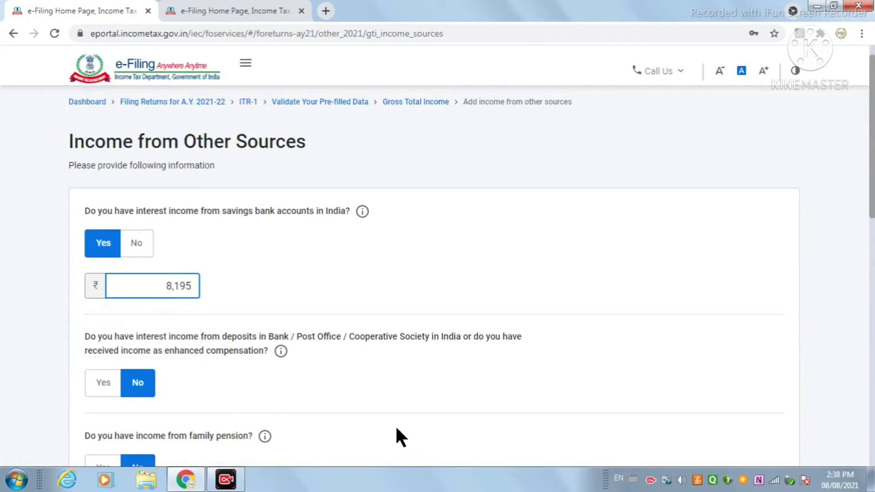
Try answering Yes for deposit interest and family pension to see their amount fields, and return both answers to No
scroll(396, 428, down, 1)
scroll(395, 425, down, 1)
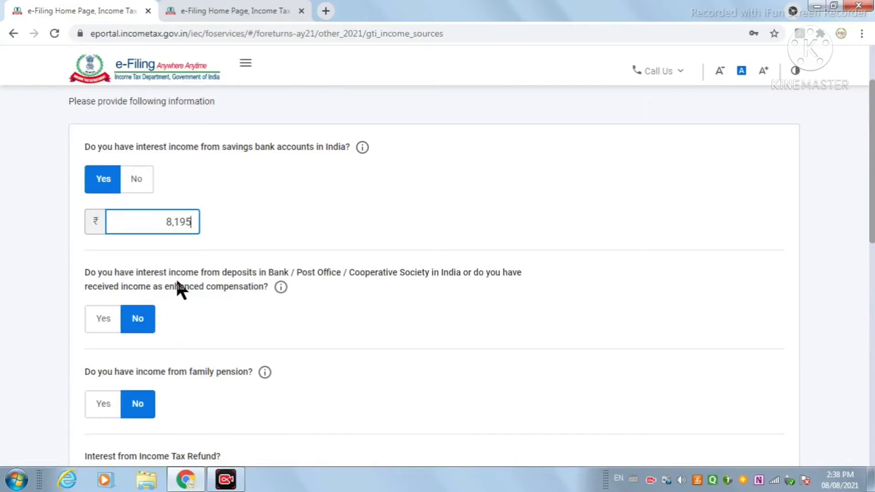
click(102, 319)
scroll(101, 323, down, 1)
click(137, 297)
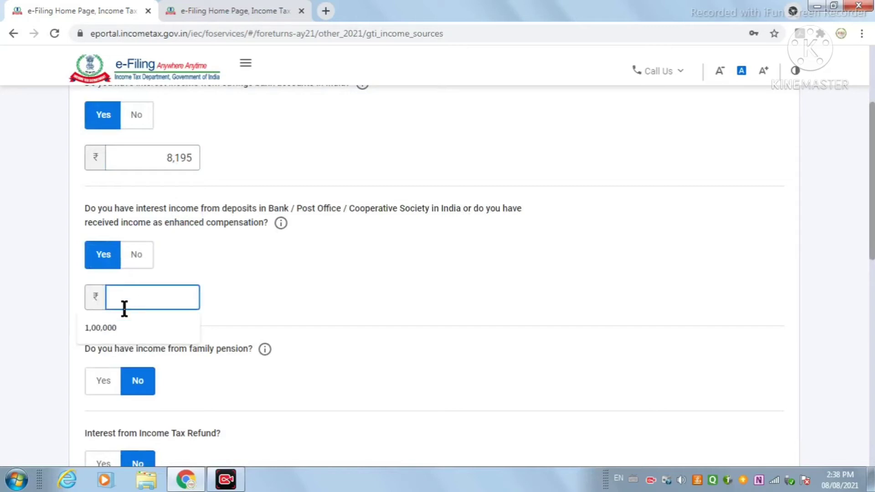
click(136, 262)
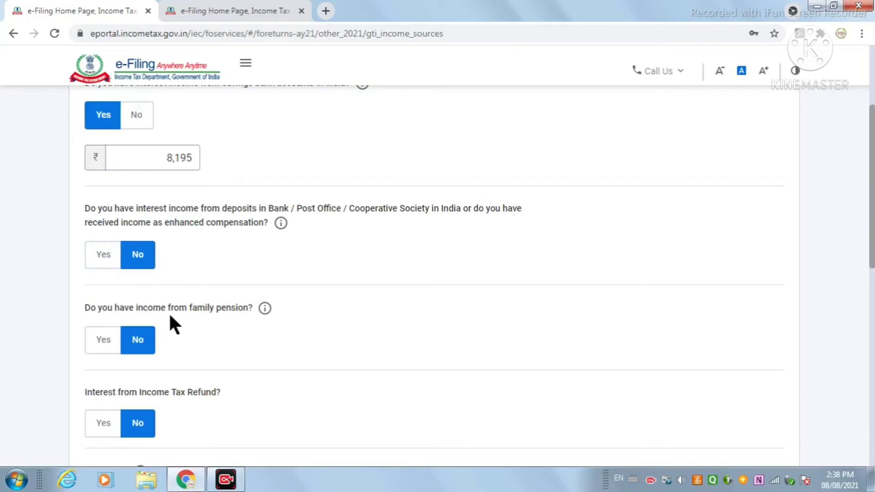
click(102, 347)
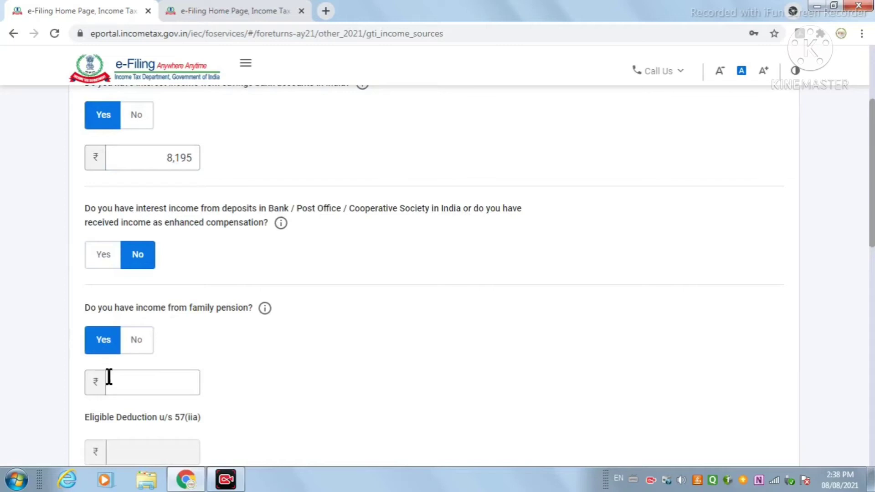
scroll(248, 368, down, 4)
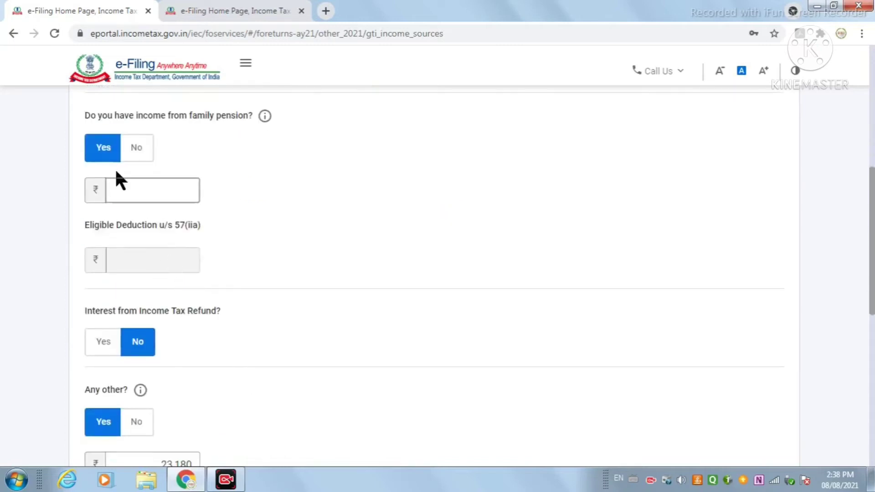
click(147, 155)
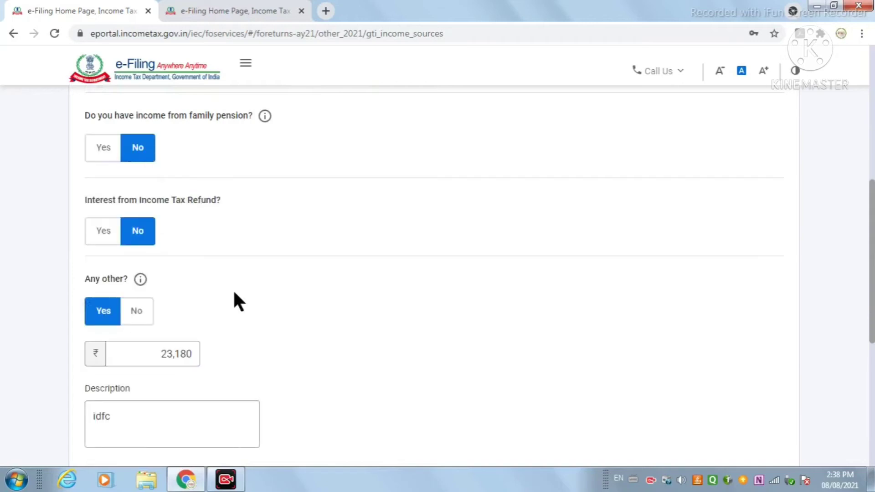
Answer Yes to having dividend income to bring up its quarterly break-up
scroll(234, 299, down, 4)
scroll(234, 293, down, 2)
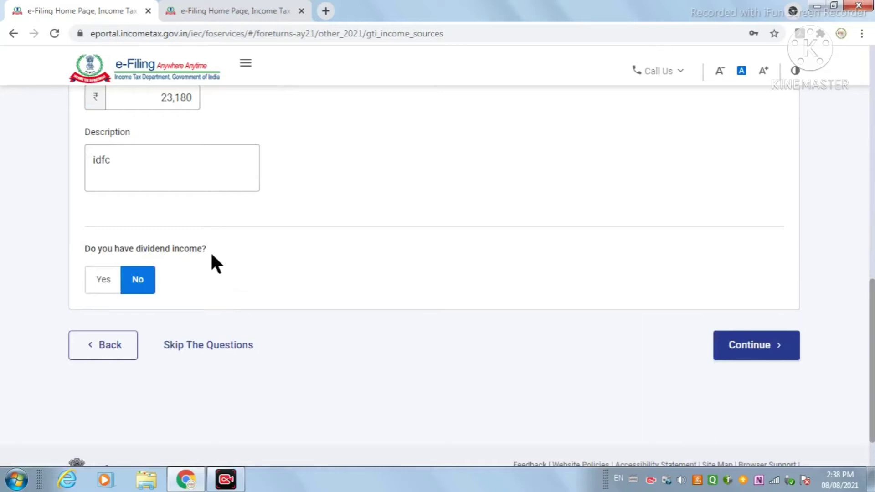
click(106, 284)
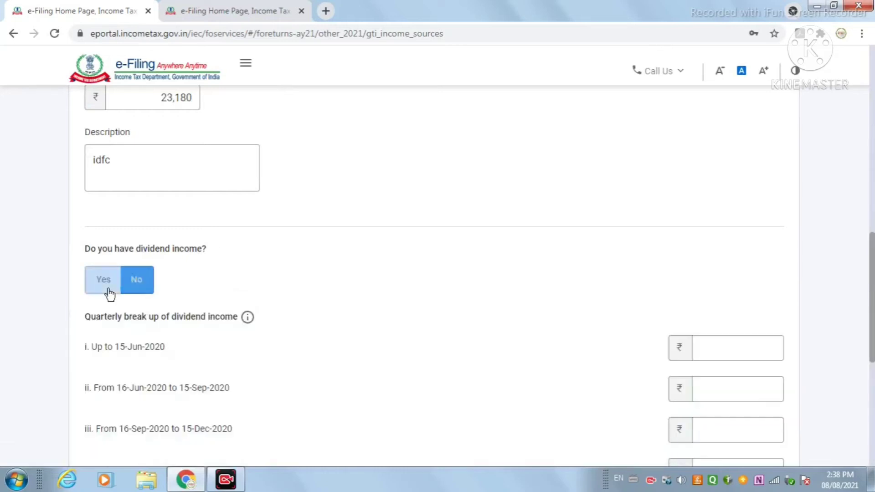
click(143, 288)
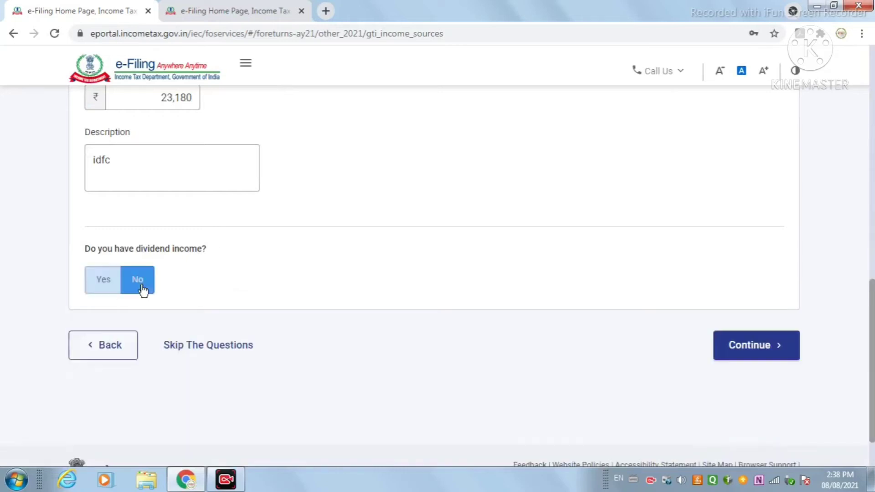
click(95, 295)
scroll(225, 313, down, 3)
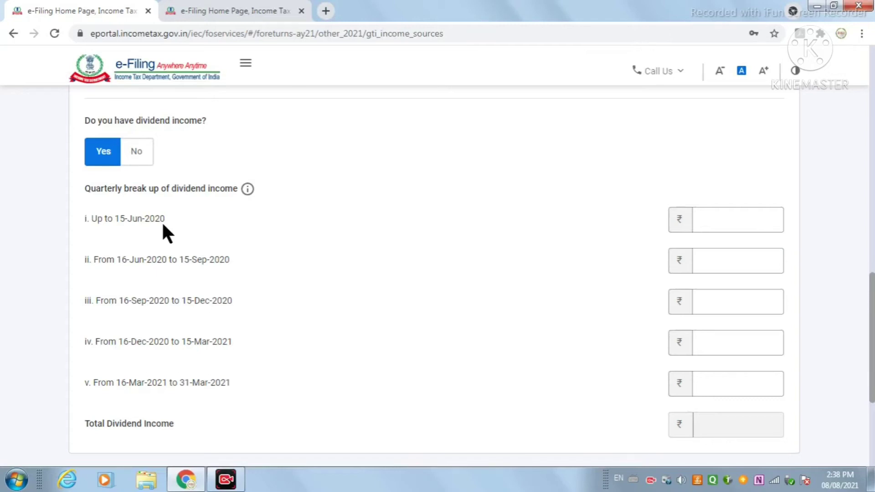
Go through the quarterly dividend fields and the total without entering amounts, and set dividend income back to No
click(716, 218)
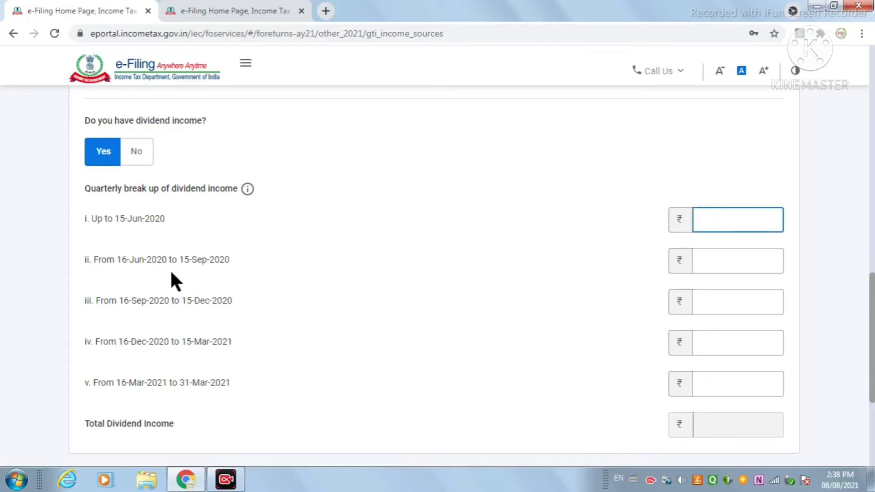
click(131, 264)
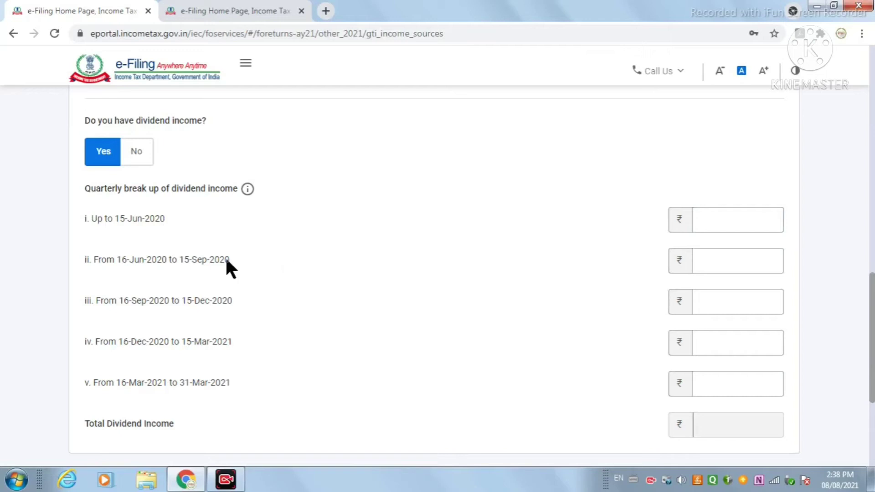
click(727, 264)
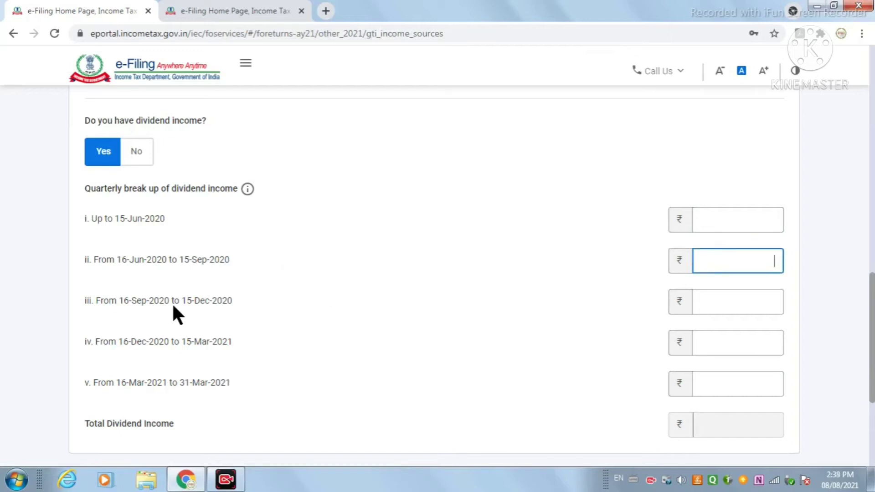
click(144, 300)
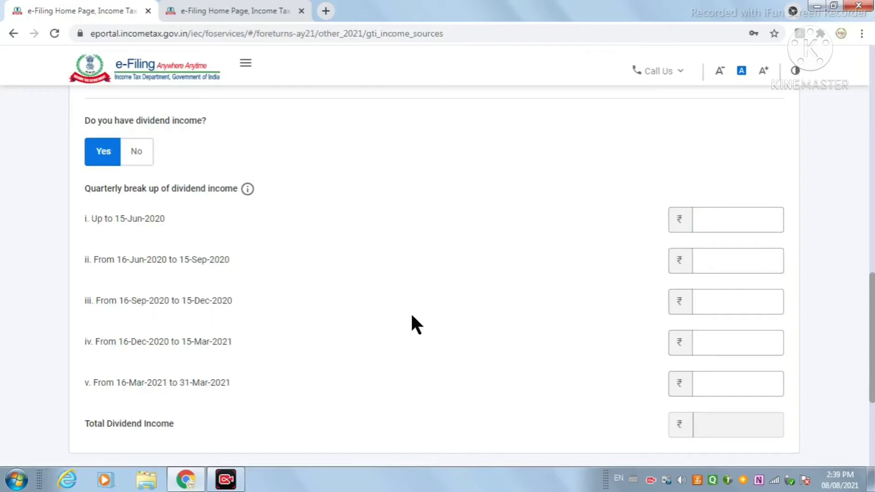
click(763, 301)
scroll(273, 340, down, 2)
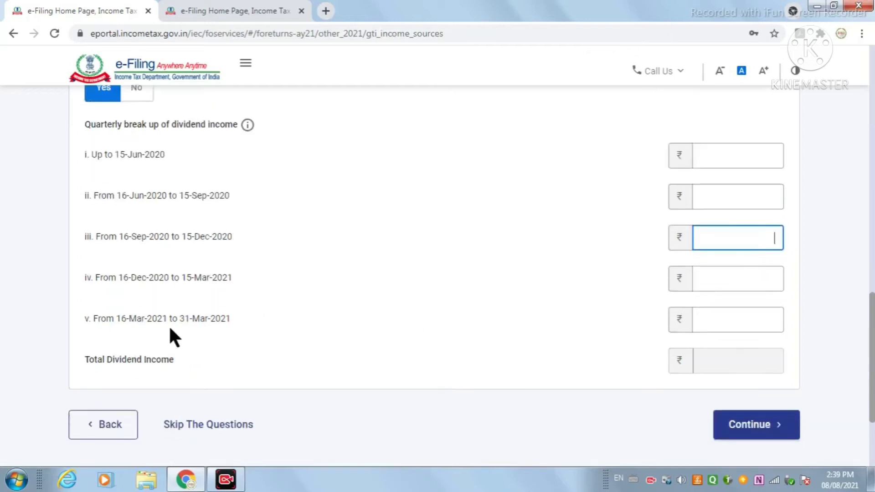
click(738, 280)
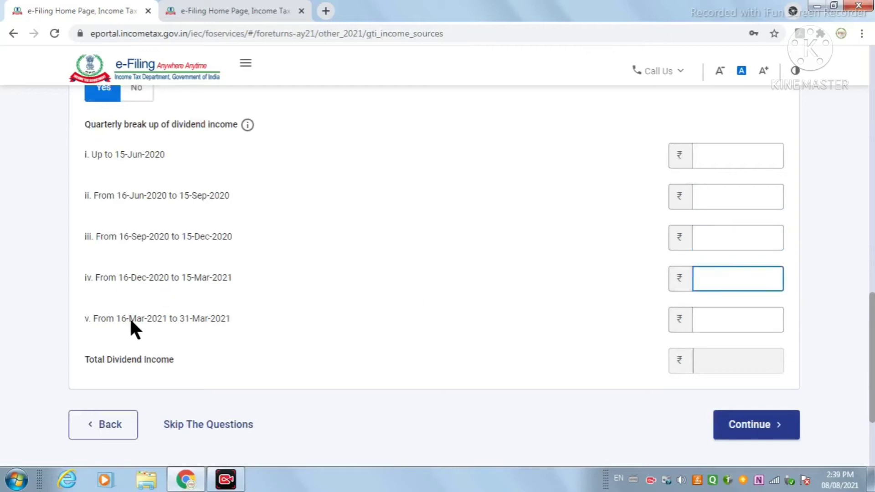
click(727, 319)
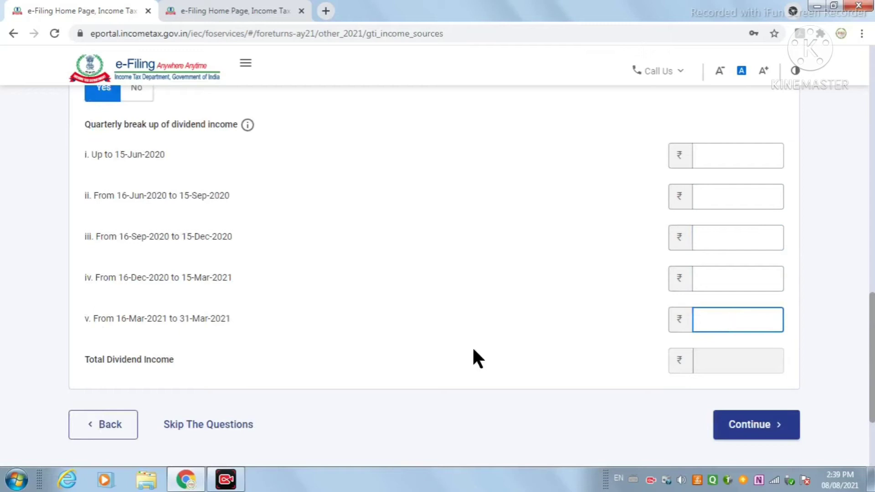
click(742, 361)
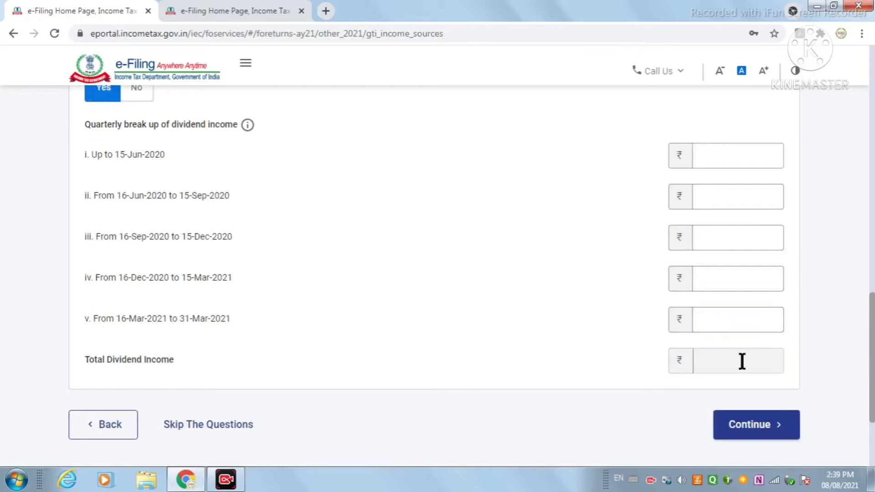
scroll(741, 361, up, 1)
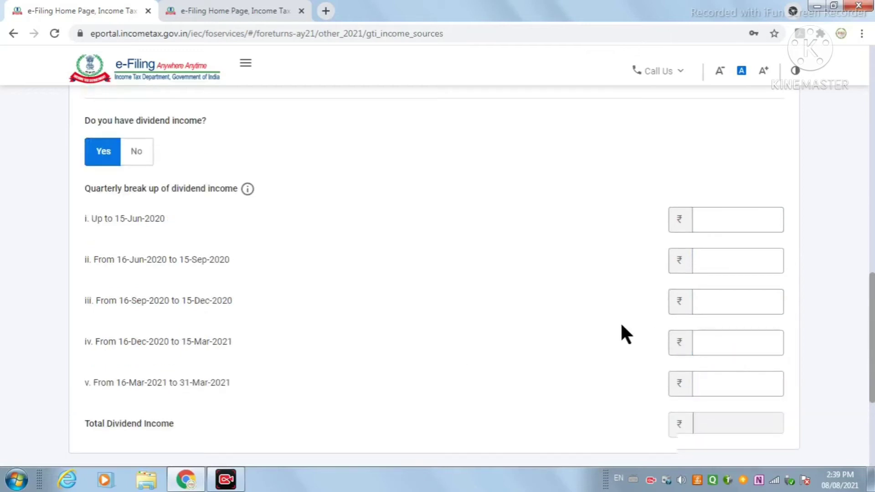
scroll(611, 333, down, 3)
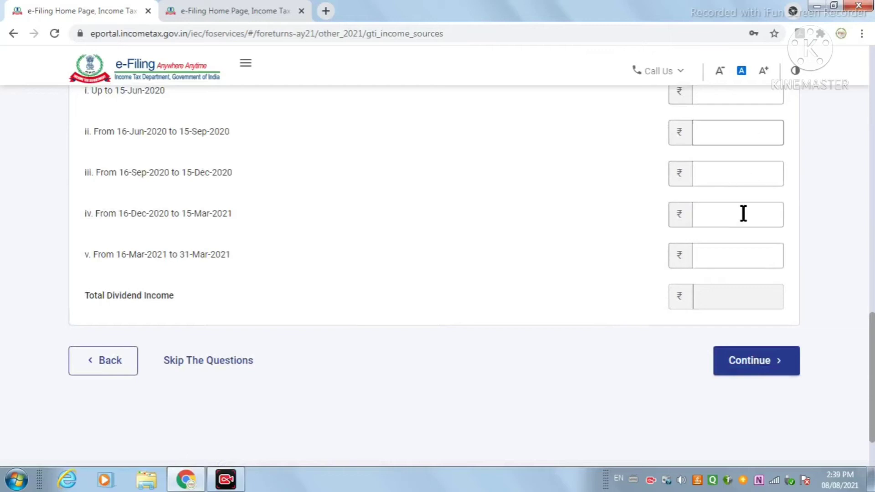
scroll(578, 353, up, 3)
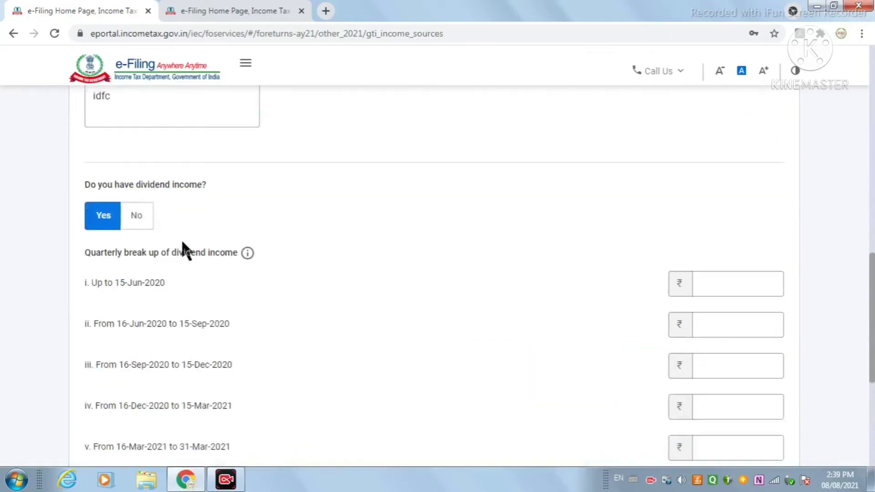
drag(144, 222, 137, 222)
click(136, 223)
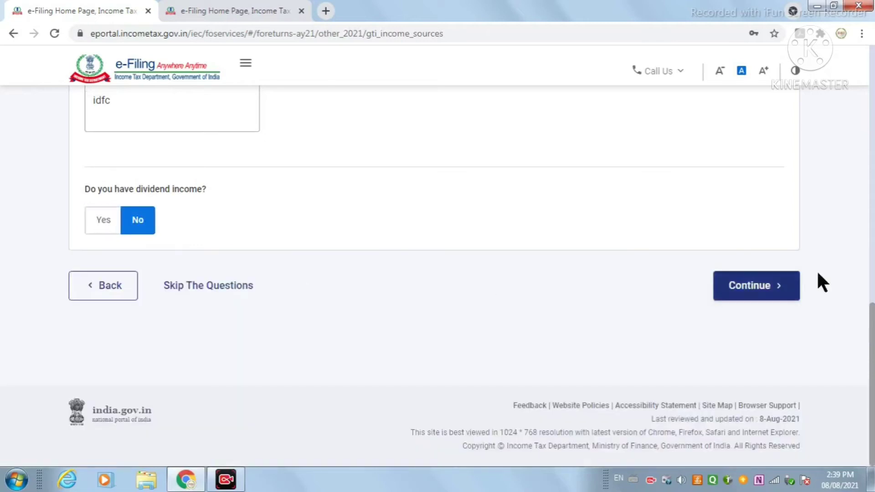
Submit the other-sources answers and confirm the Gross Total Income section
click(751, 294)
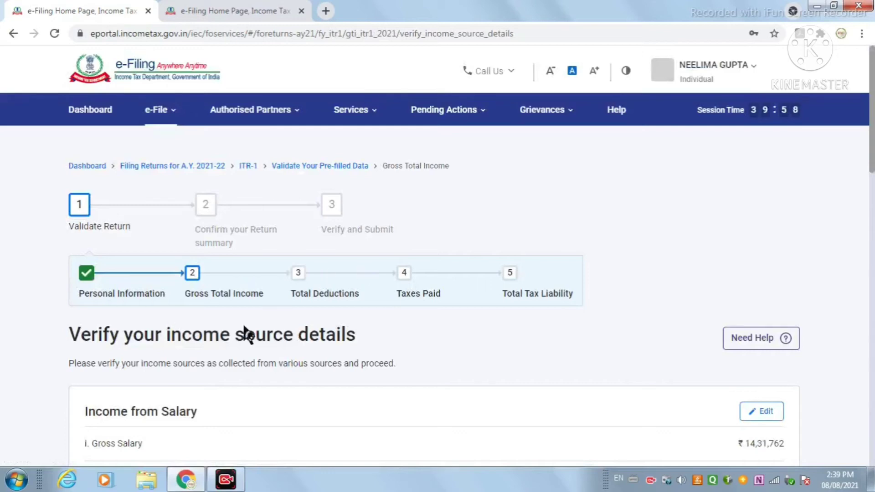
scroll(296, 357, down, 20)
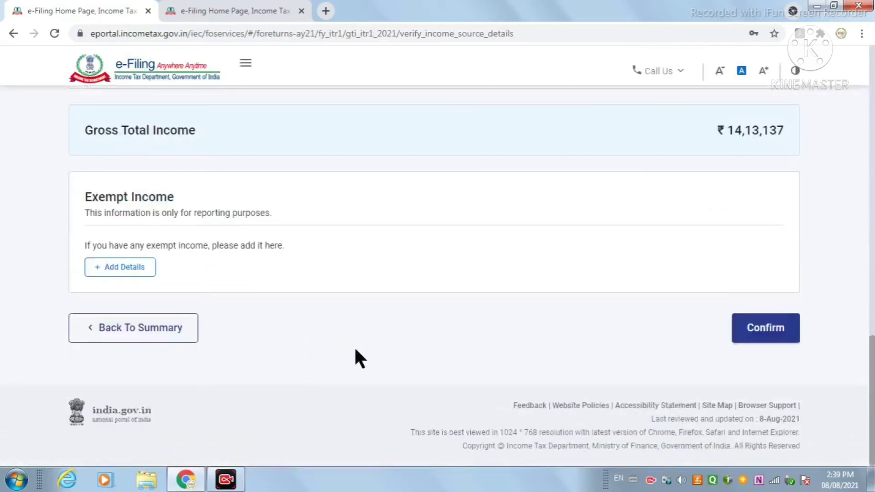
click(758, 331)
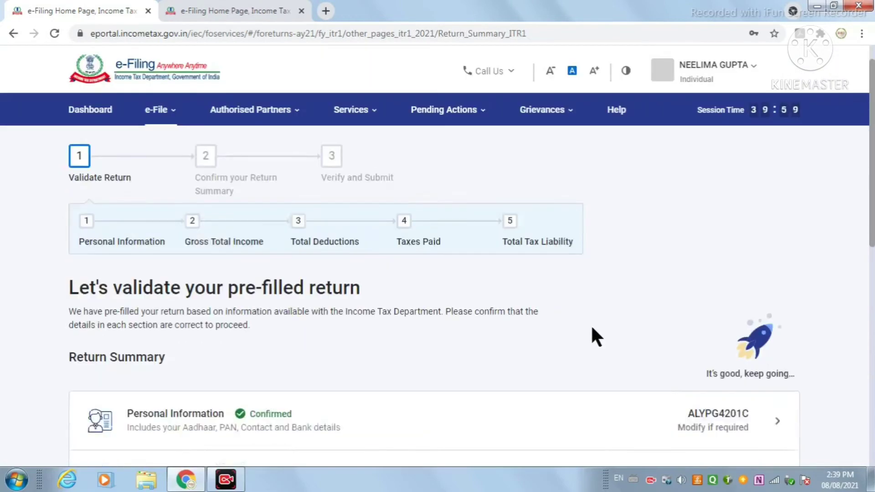
Open the Total Deductions section from the return summary
scroll(590, 333, down, 4)
scroll(588, 332, down, 2)
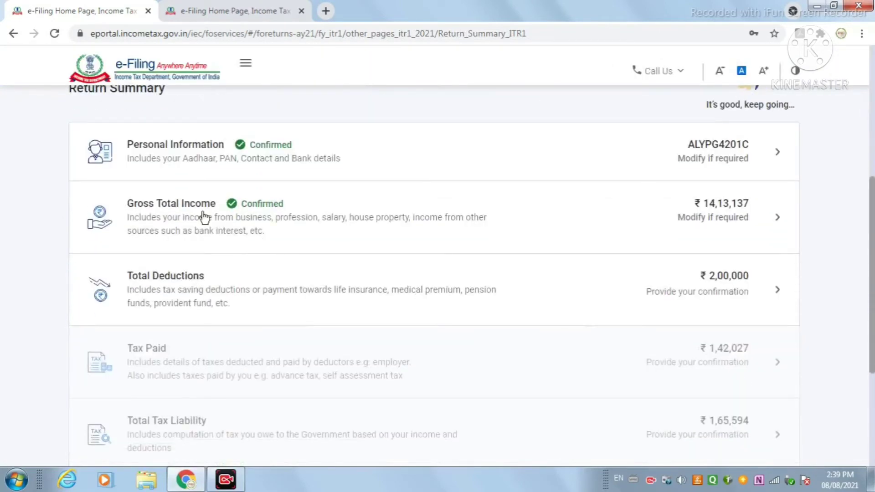
click(187, 283)
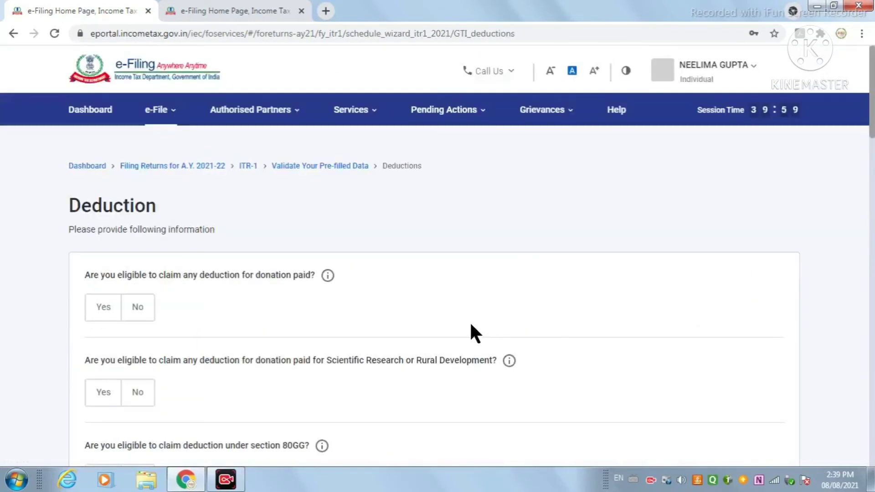
Answer Yes to the donation deduction, and No to both the scientific research or rural development donation and the section 80GG deduction
scroll(470, 325, down, 5)
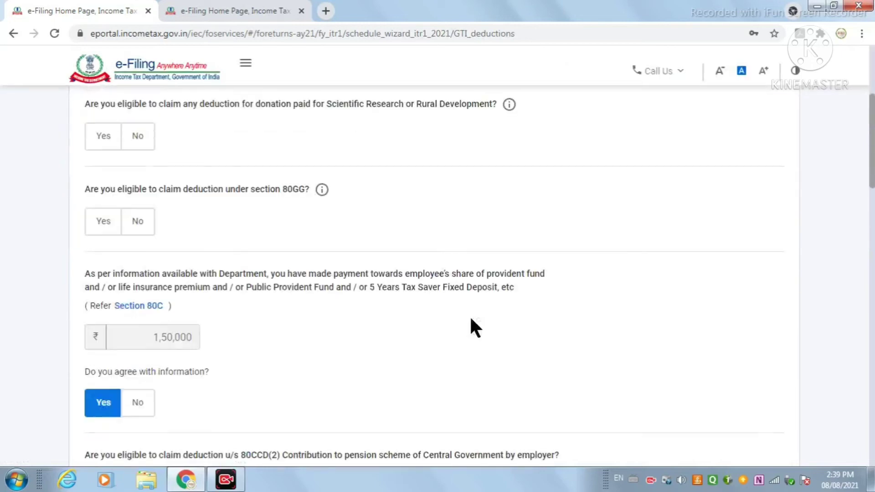
scroll(203, 223, up, 5)
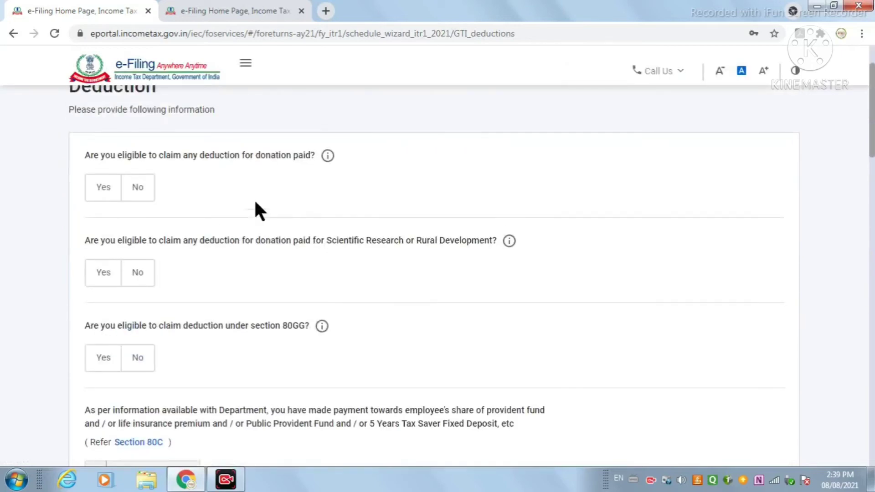
scroll(246, 223, down, 2)
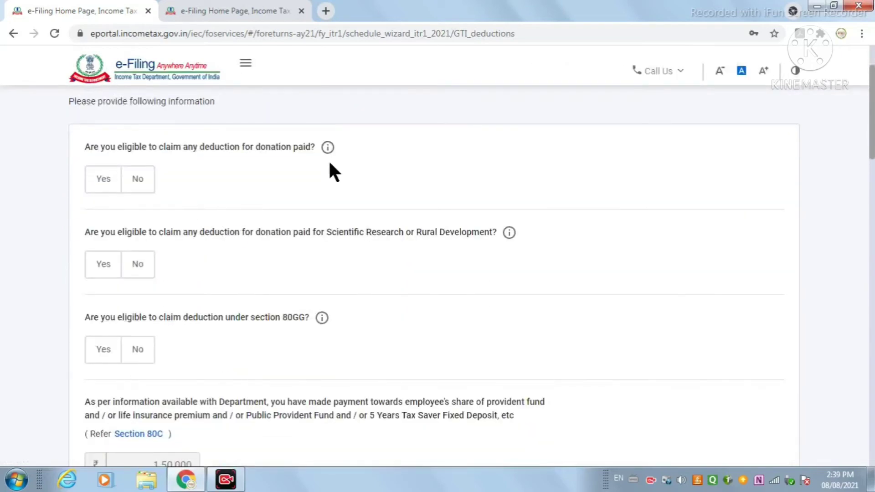
click(110, 188)
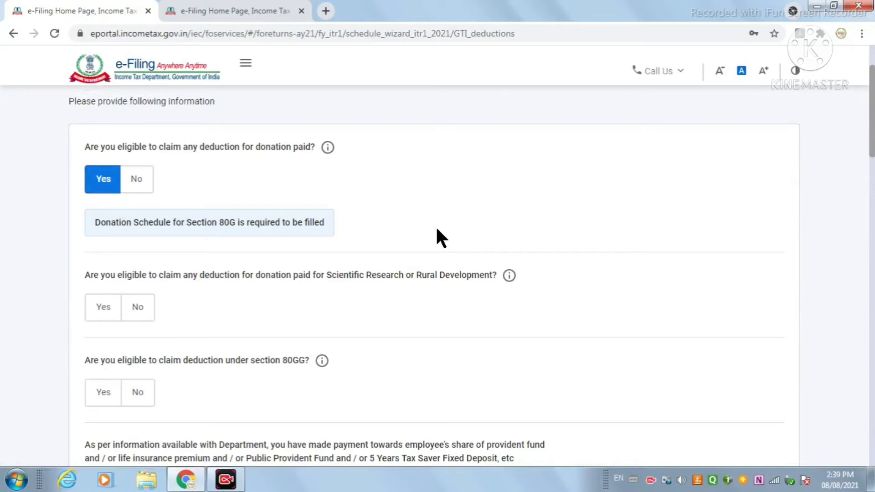
click(137, 306)
scroll(179, 313, down, 3)
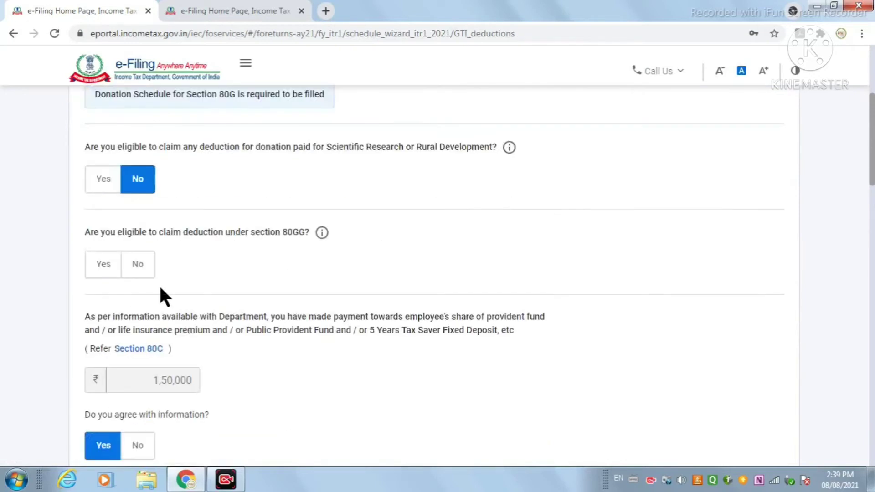
click(141, 273)
scroll(281, 337, down, 1)
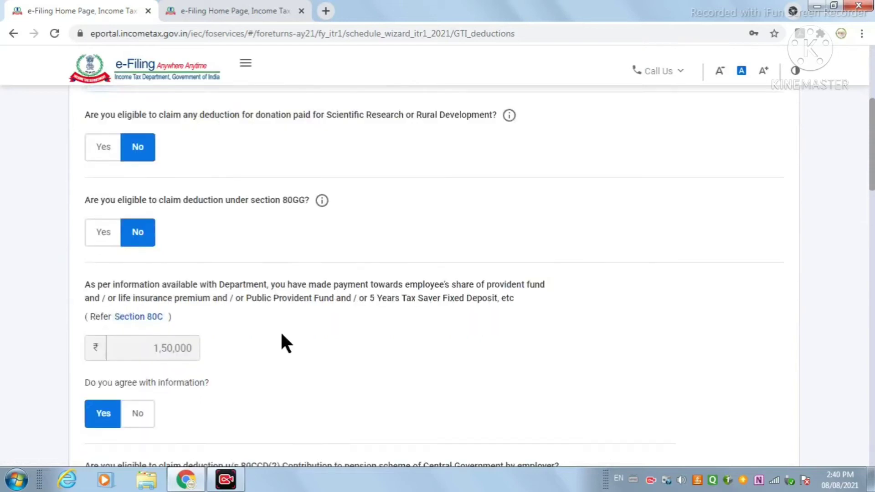
Claim the section 80CCD(2) employer pension contribution deduction with an amount of 1,39,716
scroll(281, 337, down, 3)
scroll(285, 334, down, 4)
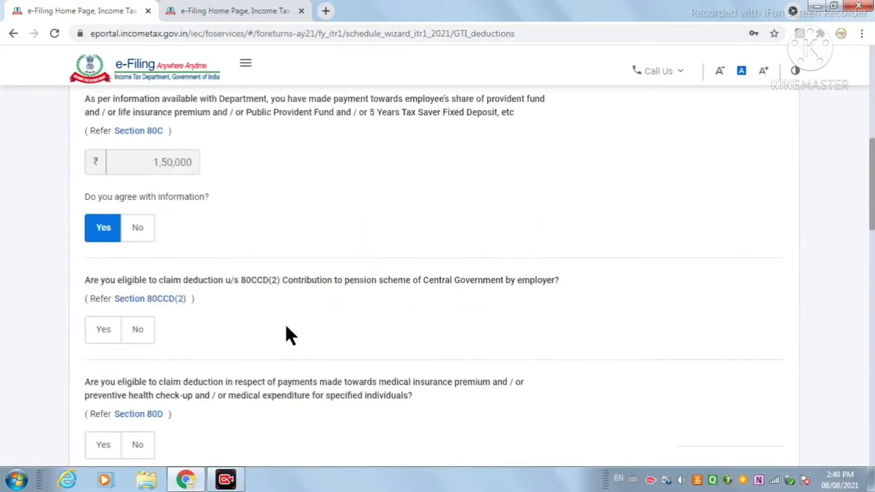
click(114, 297)
click(128, 351)
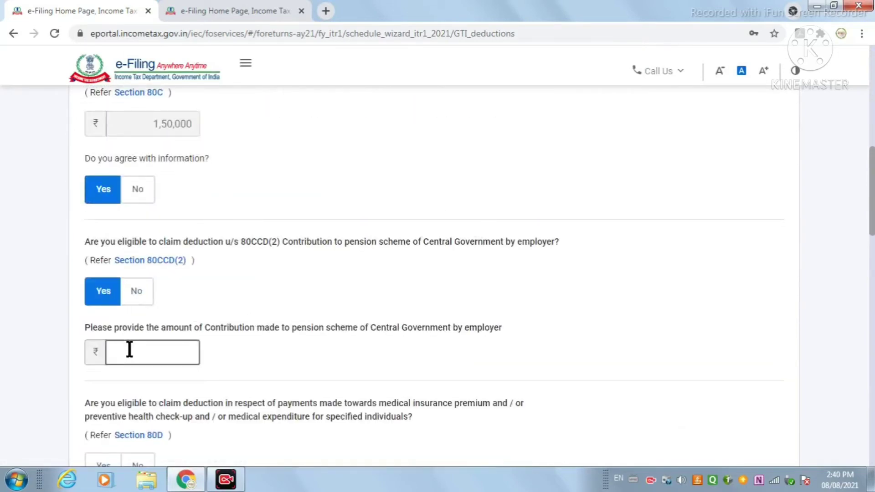
click(143, 428)
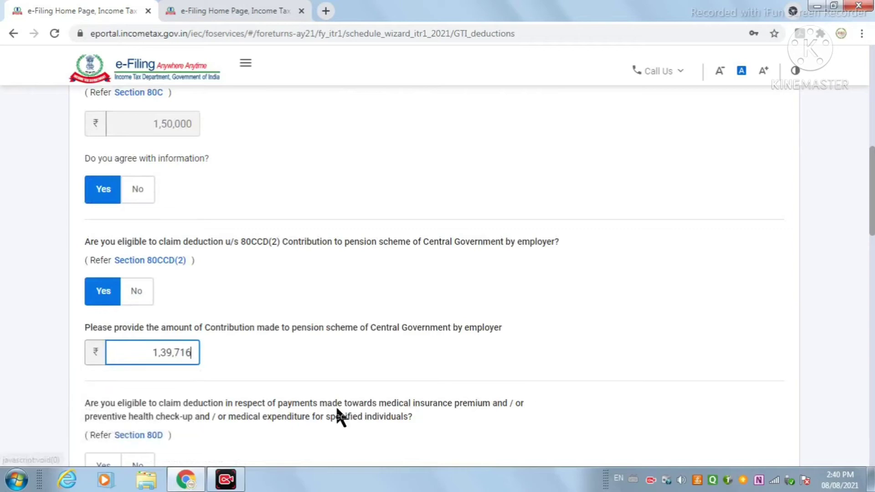
Answer Yes to the section 80D medical insurance deduction and No to the section 80E education loan interest deduction
scroll(389, 328, down, 4)
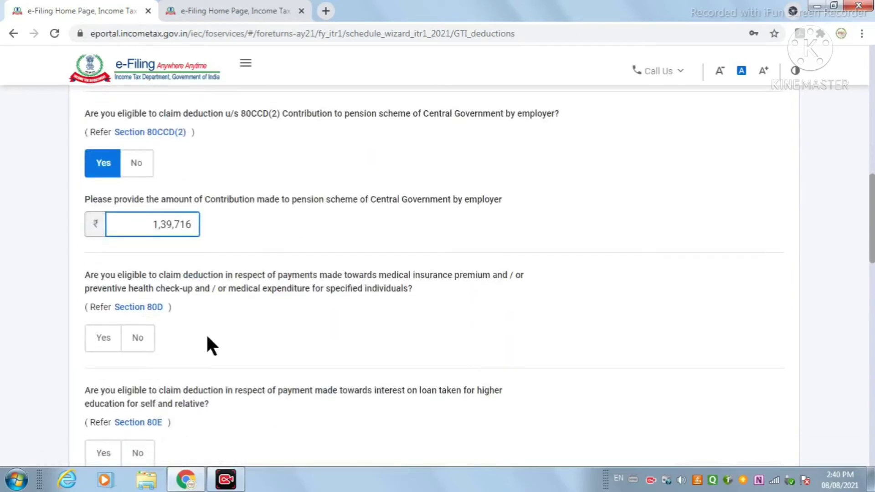
click(105, 345)
scroll(235, 350, down, 4)
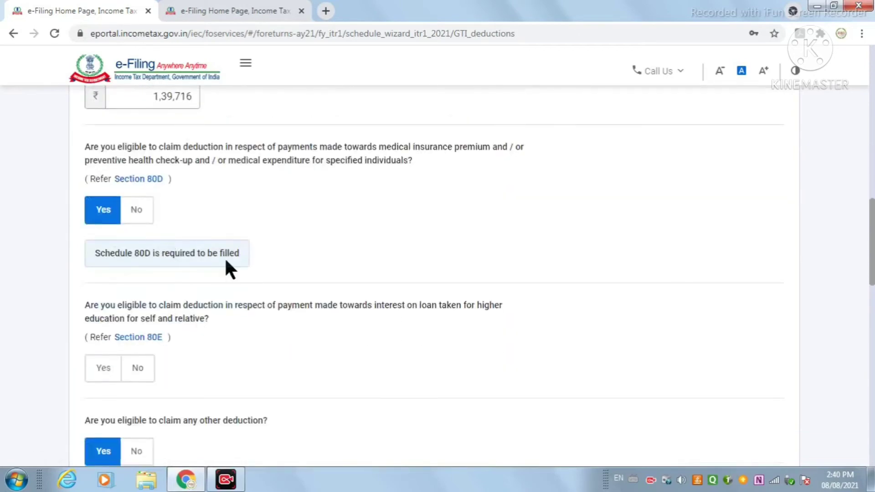
scroll(224, 256, down, 3)
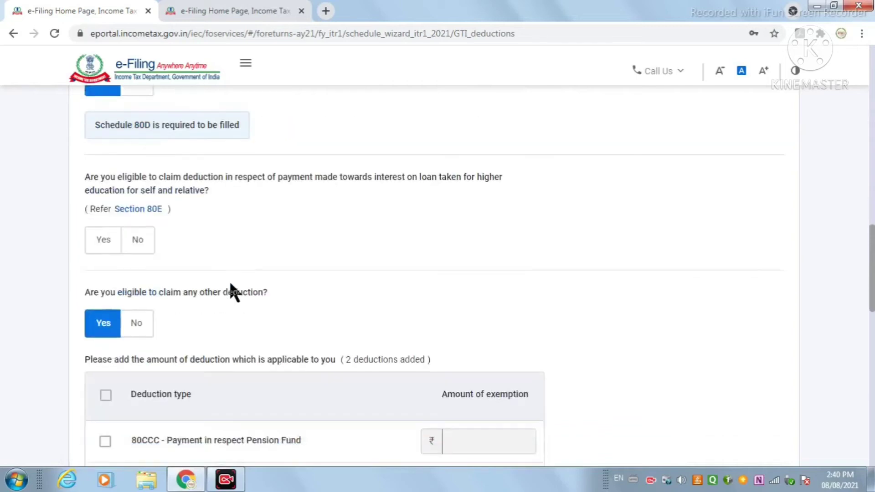
click(147, 240)
Finish the deduction questionnaire and continue to the deductions verification page
scroll(250, 276, down, 7)
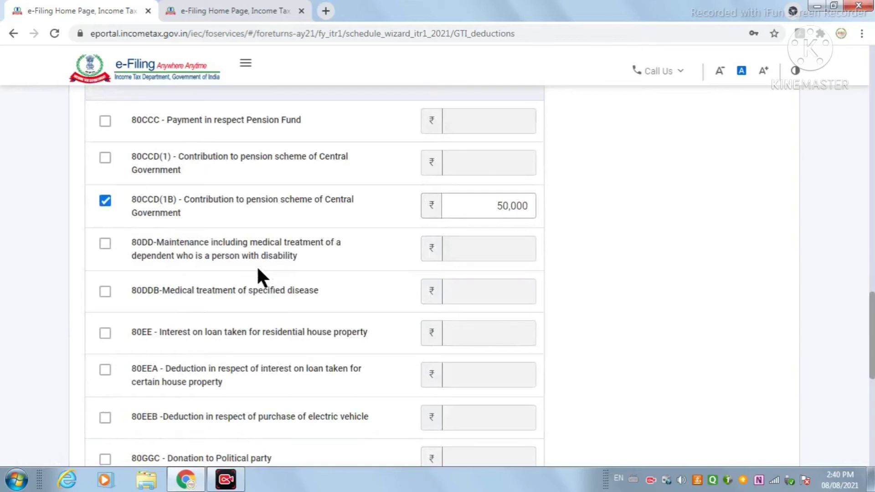
scroll(523, 247, down, 9)
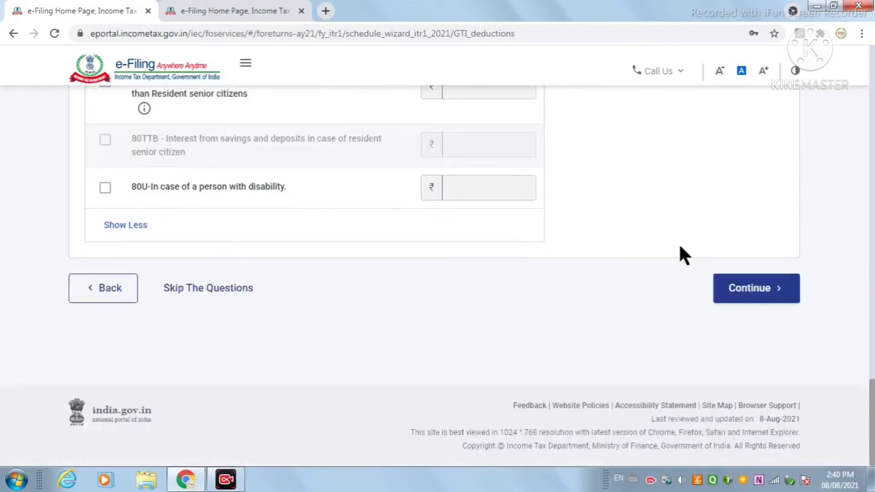
click(738, 288)
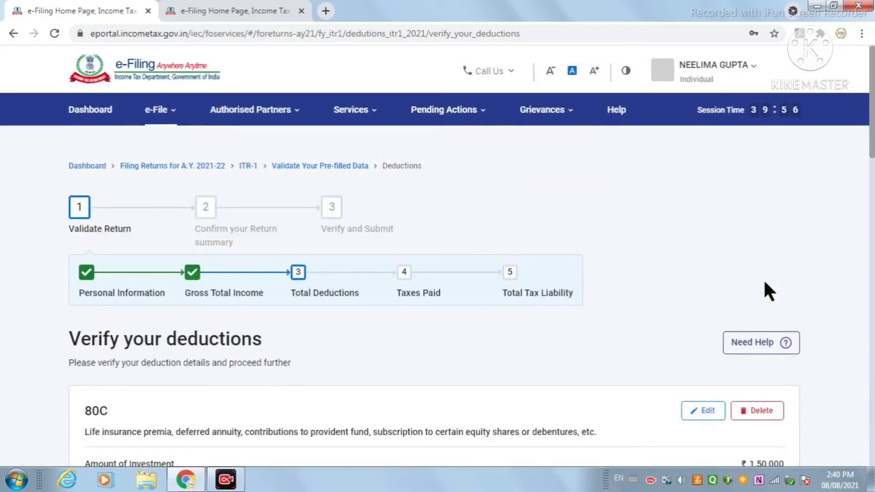
Open the 80C deduction for editing and save it with the amount of 1,50,000
scroll(764, 283, down, 2)
scroll(766, 283, down, 4)
scroll(410, 251, up, 4)
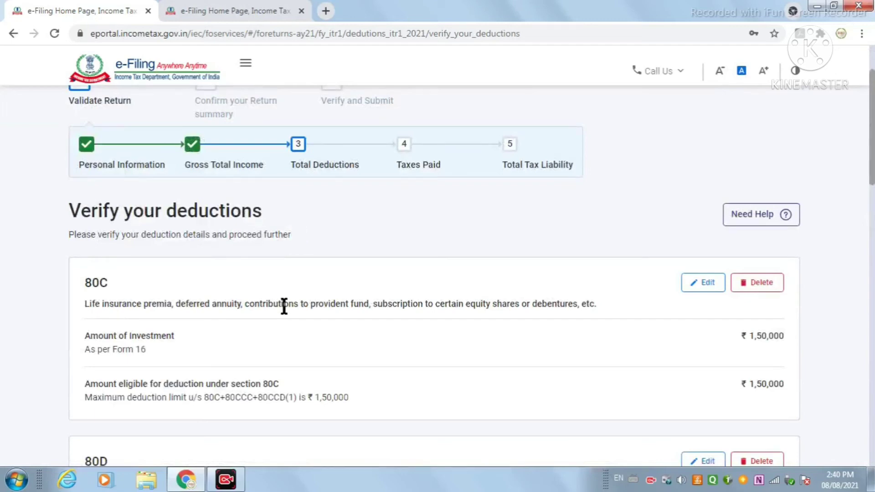
scroll(284, 305, down, 3)
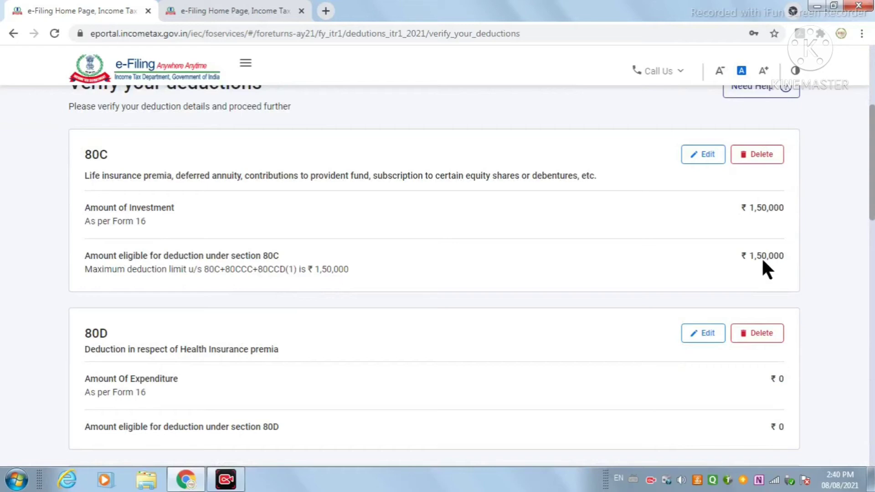
click(704, 155)
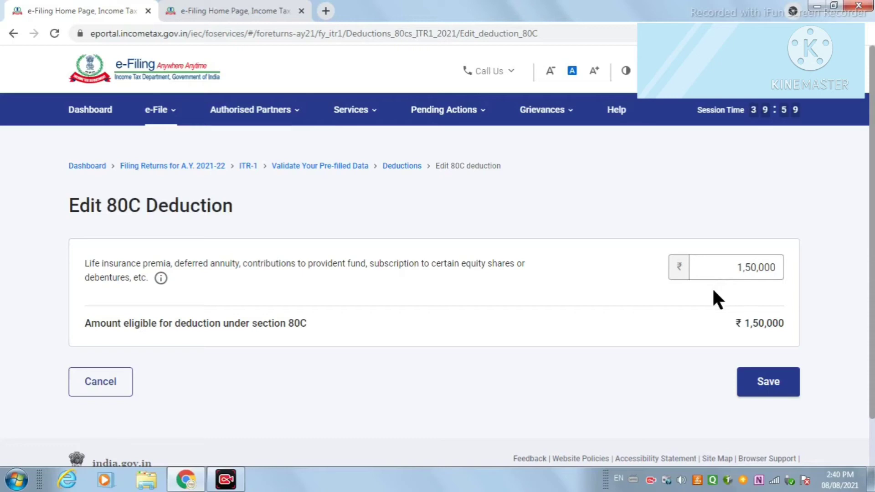
click(761, 267)
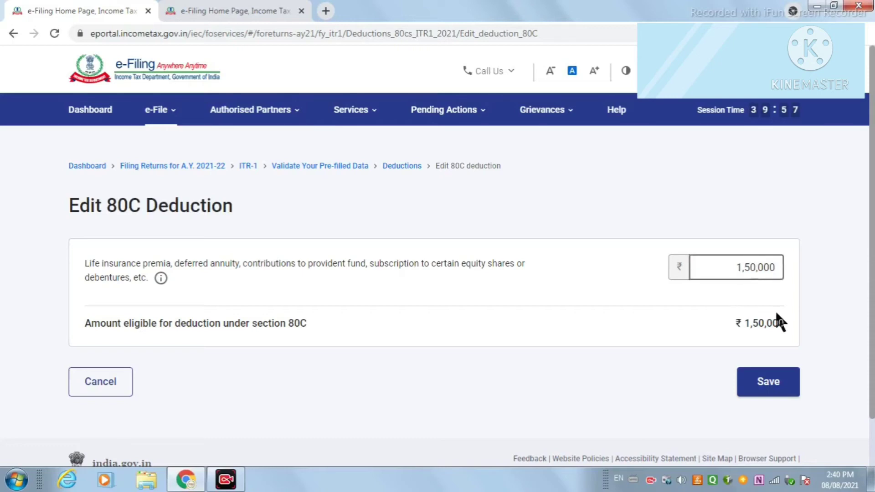
click(786, 378)
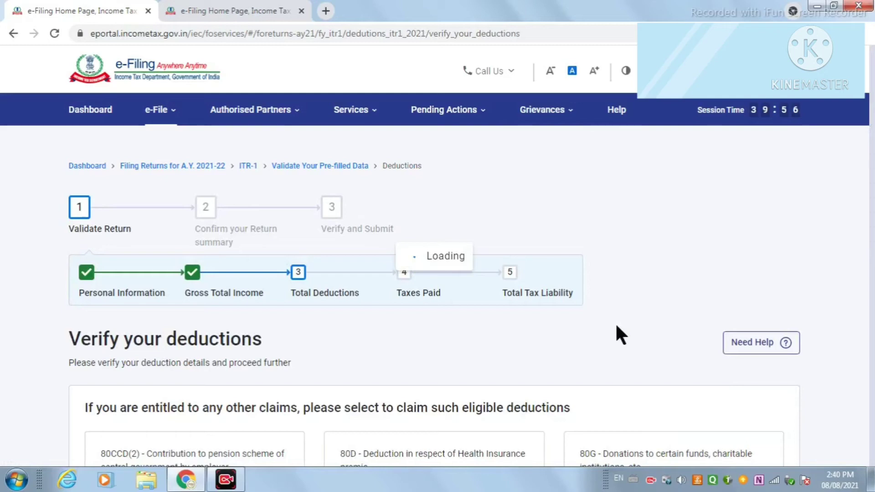
Open the 80D deduction for editing and answer No to whether self or any family member excluding parents is a senior citizen
scroll(594, 329, down, 5)
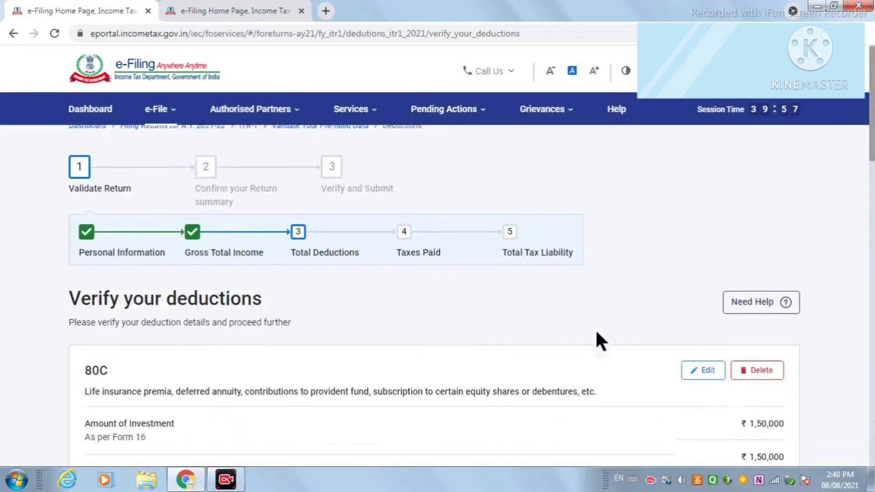
scroll(563, 310, down, 3)
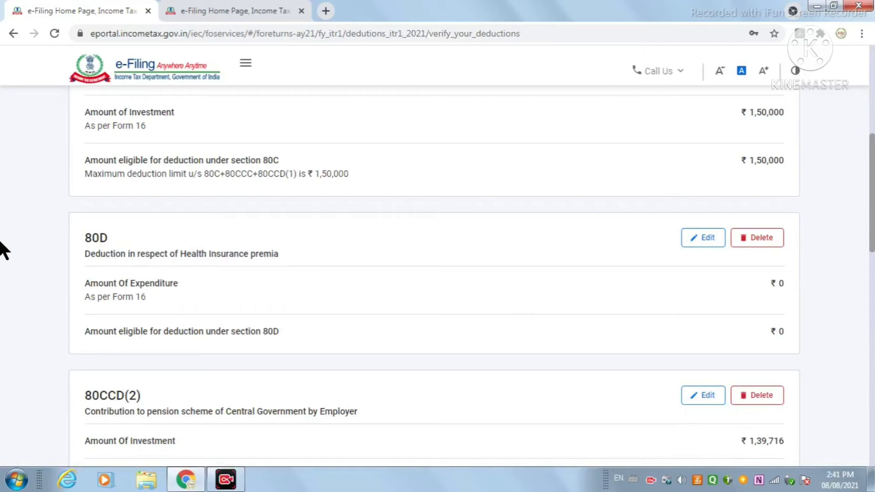
click(711, 237)
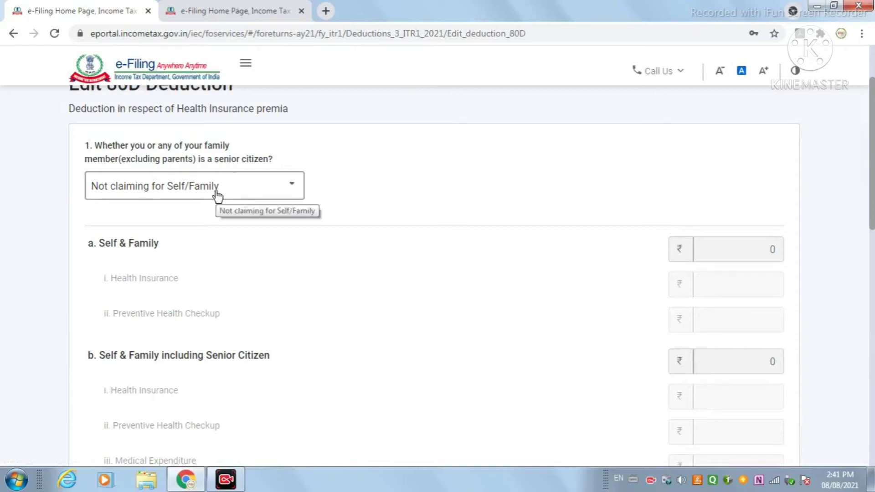
click(246, 197)
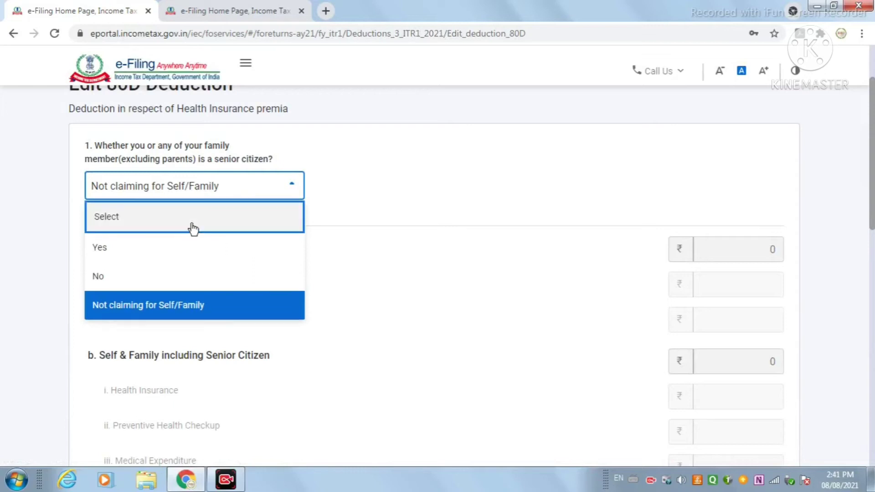
click(171, 247)
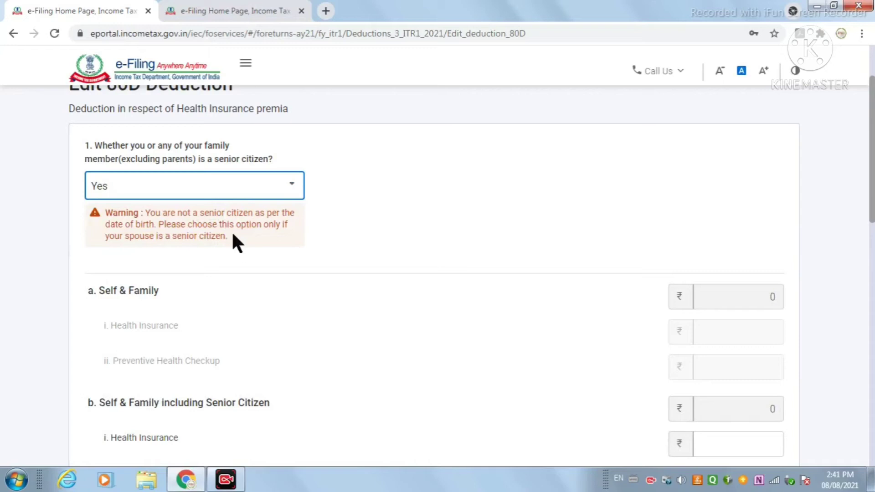
click(283, 191)
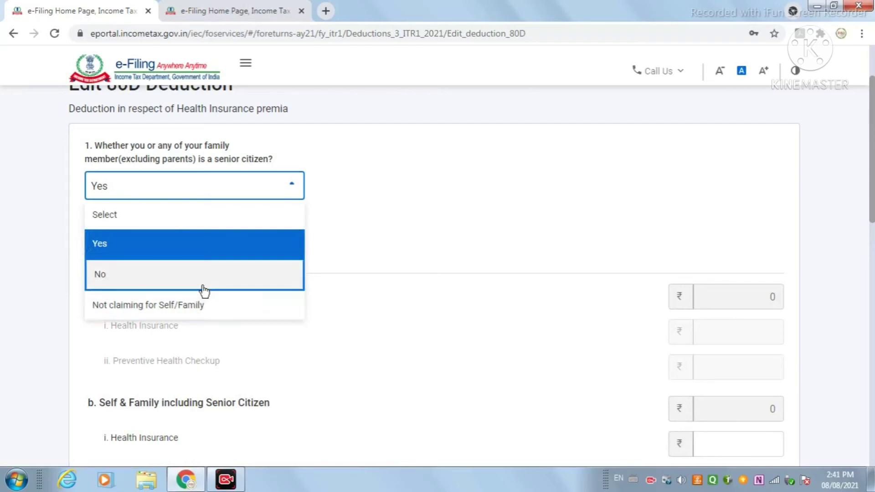
click(203, 286)
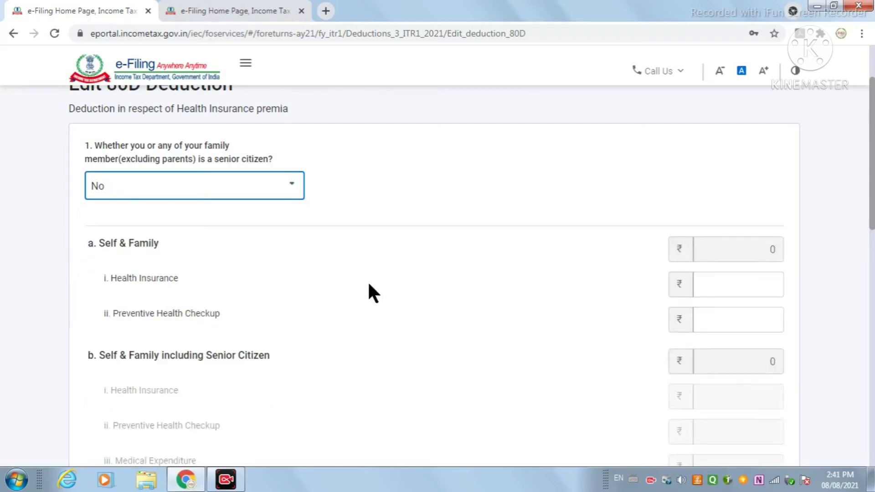
scroll(368, 285, down, 1)
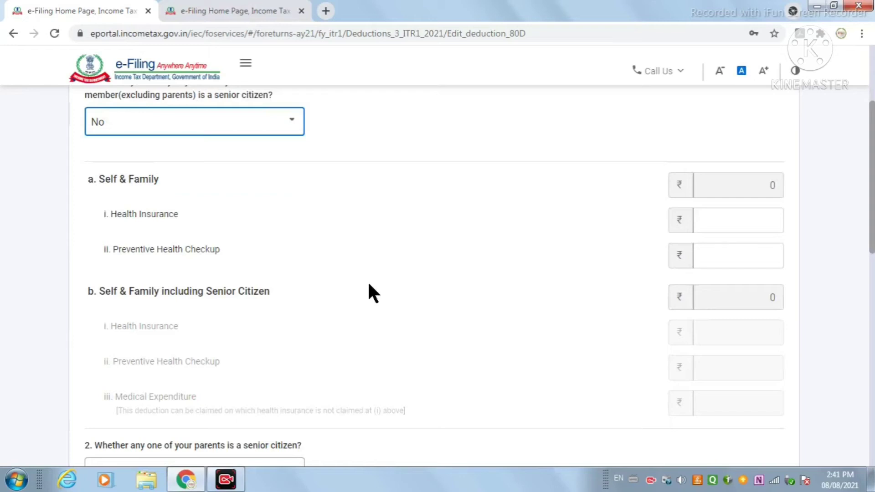
click(754, 221)
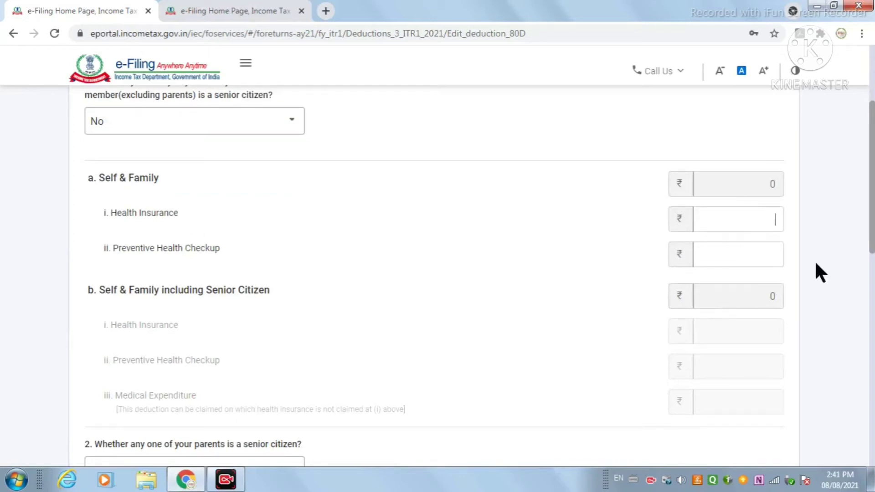
click(737, 256)
Answer Yes to whether any one of the parents is a senior citizen in the 80D deduction
scroll(737, 256, down, 2)
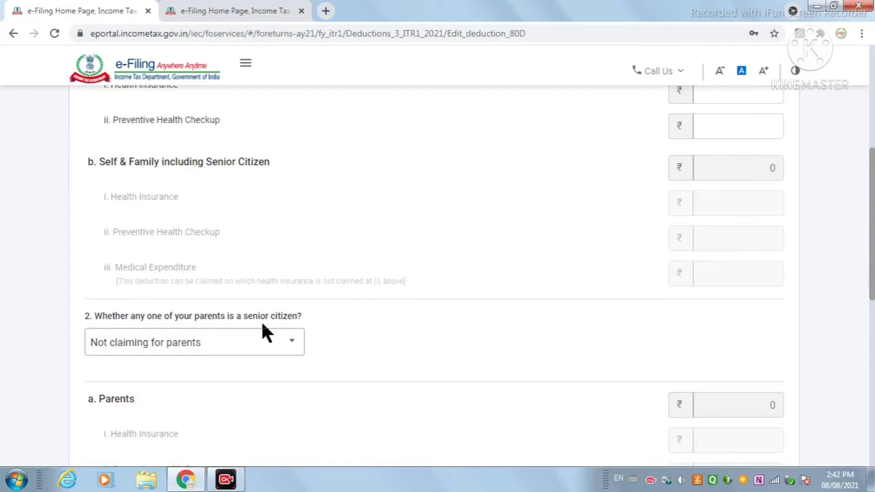
scroll(262, 324, down, 1)
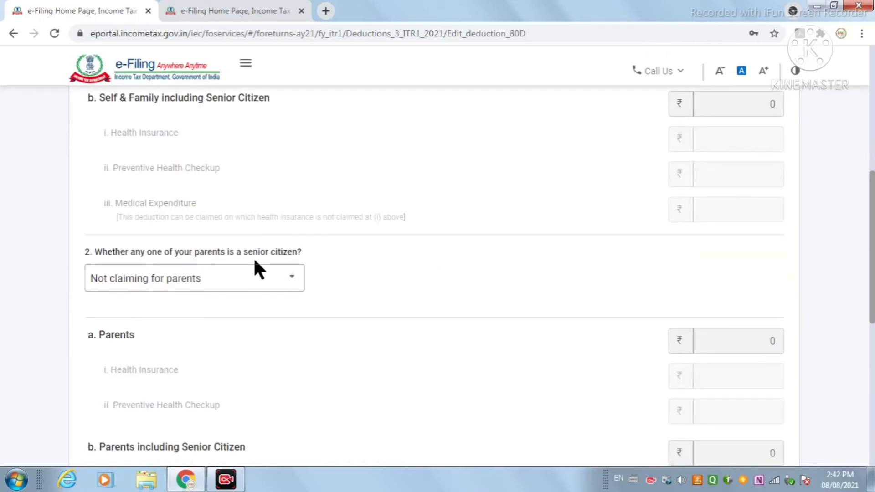
click(246, 281)
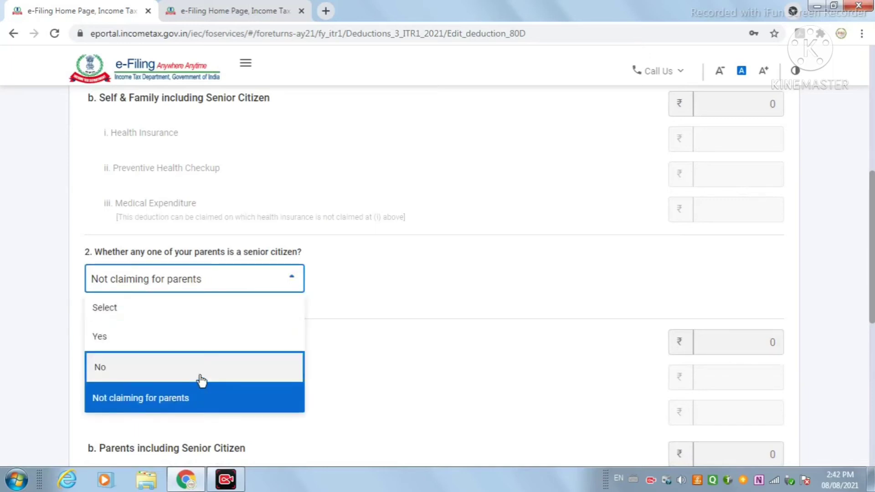
click(192, 343)
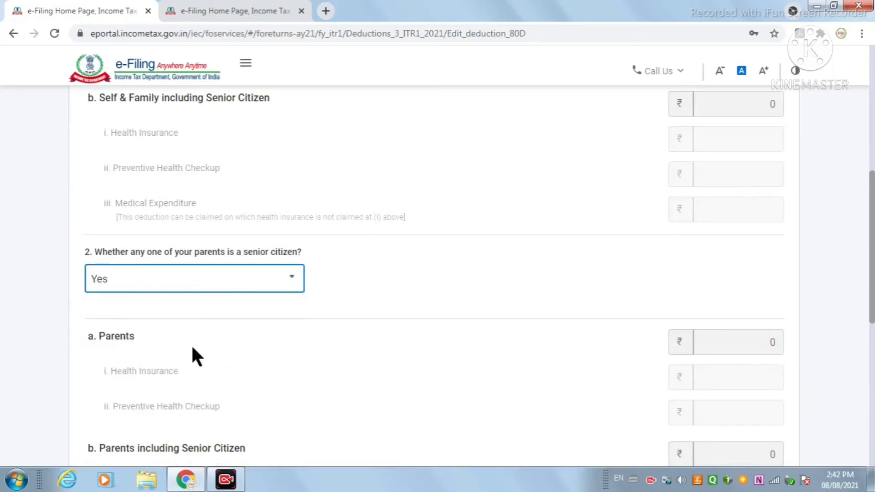
Check the health insurance, preventive checkup and medical expenditure fields for senior citizen parents and save the 80D deduction with all amounts blank
scroll(318, 349, down, 4)
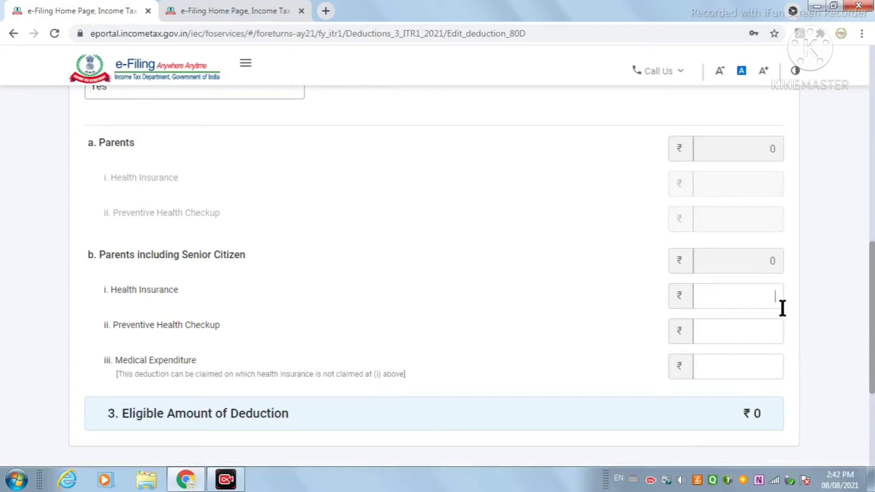
click(750, 334)
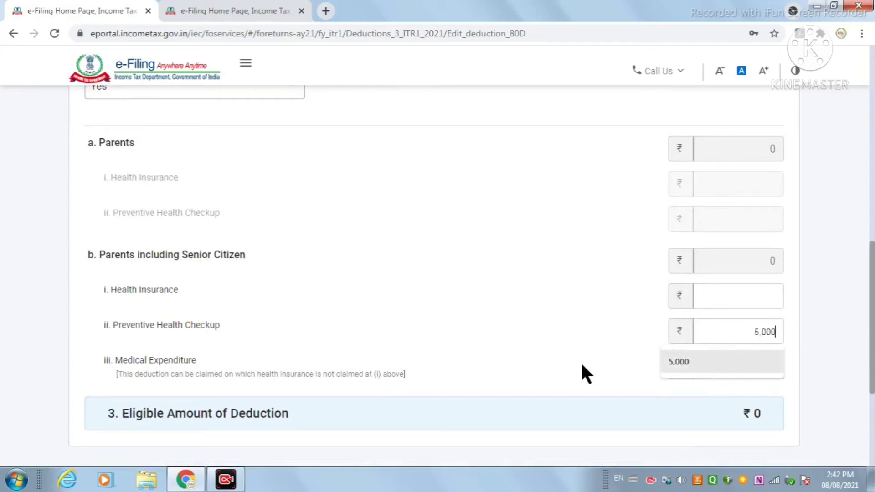
click(733, 368)
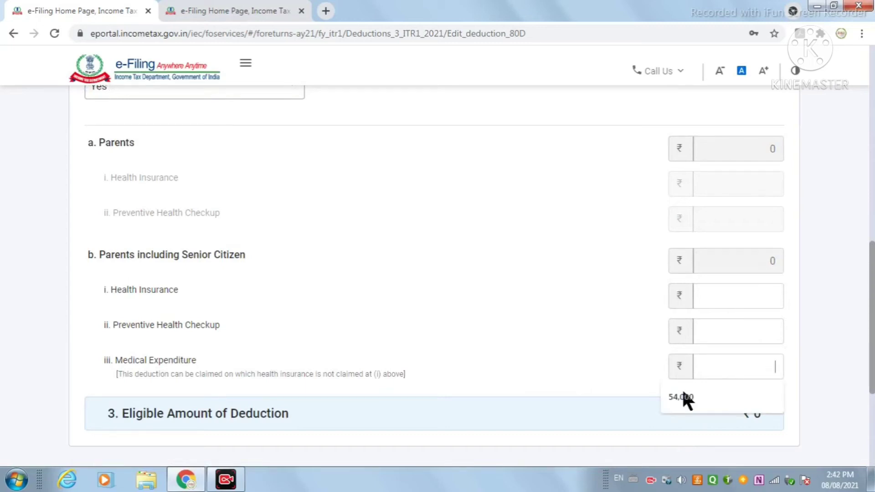
scroll(660, 378, down, 3)
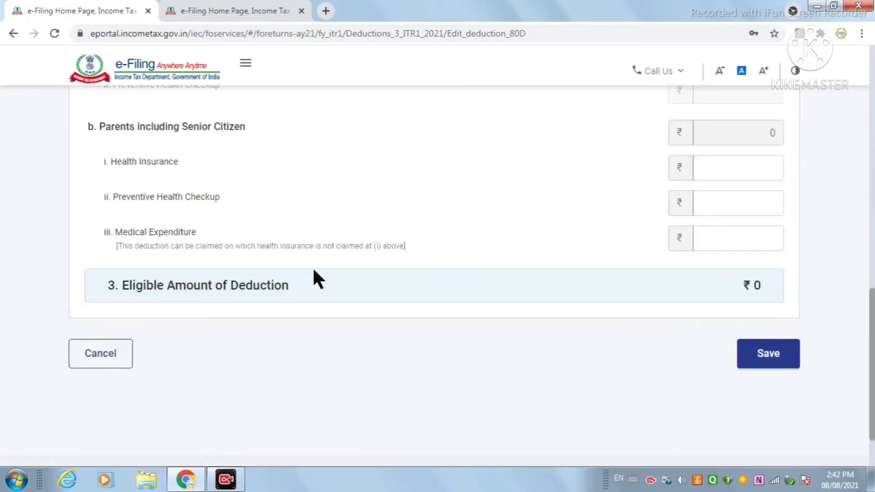
scroll(707, 260, up, 10)
scroll(679, 219, up, 5)
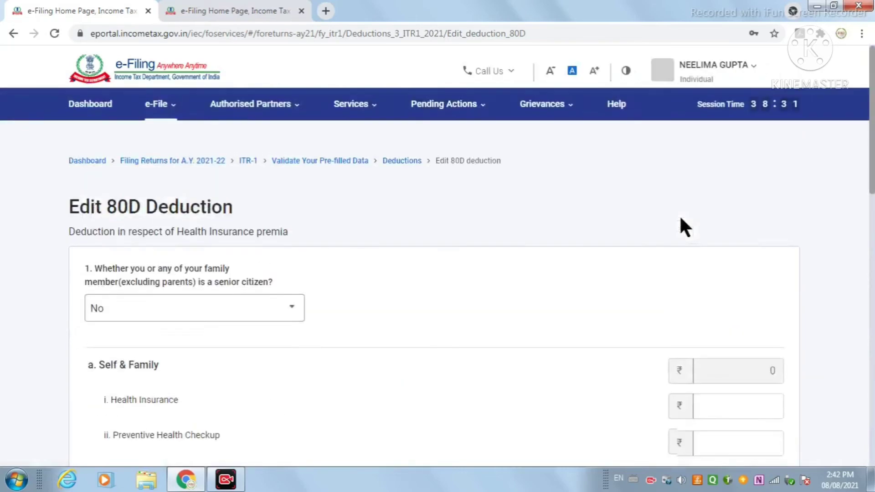
scroll(679, 217, down, 12)
scroll(680, 218, down, 4)
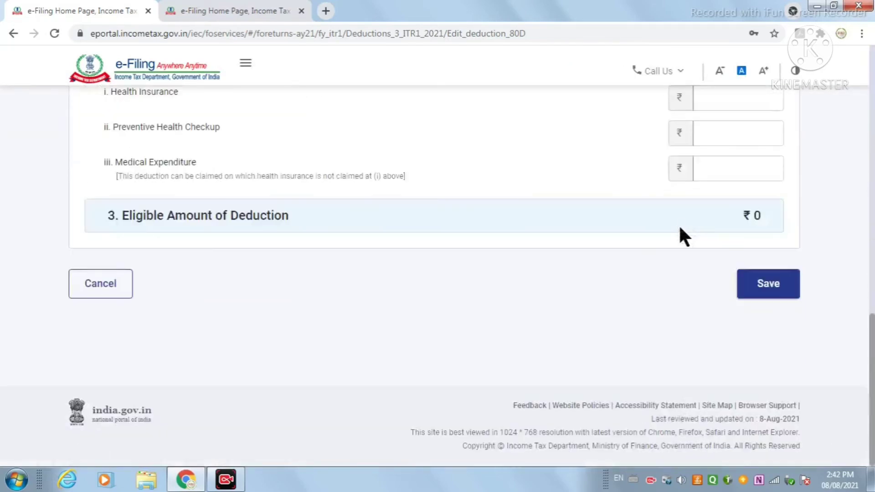
click(779, 293)
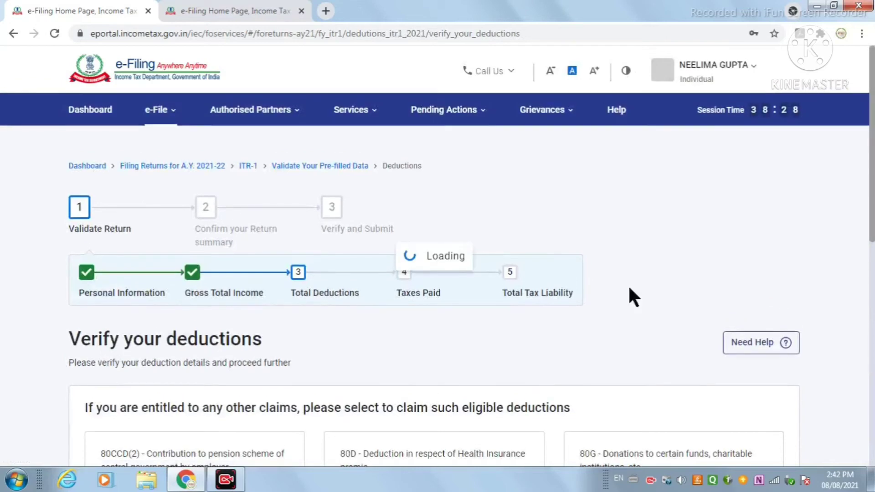
Open the 80CCD(2) deduction for editing and save it with a contribution amount of 1,39,716
scroll(629, 296, down, 10)
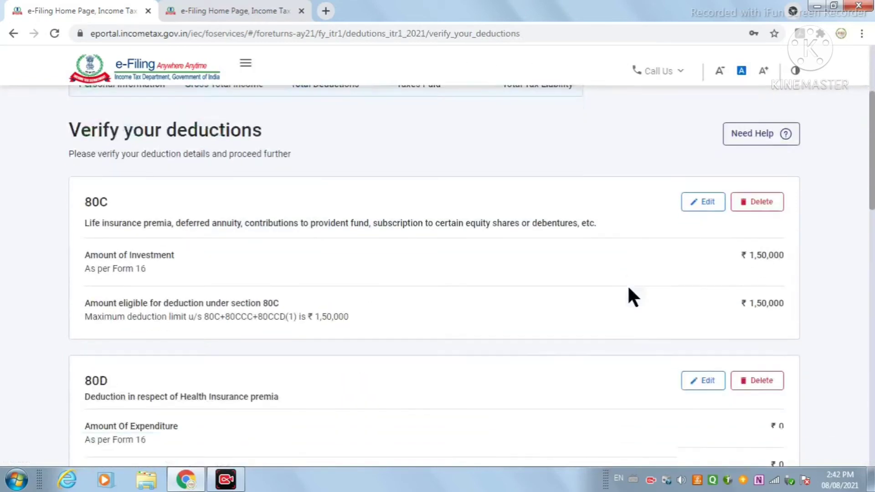
scroll(136, 215, down, 3)
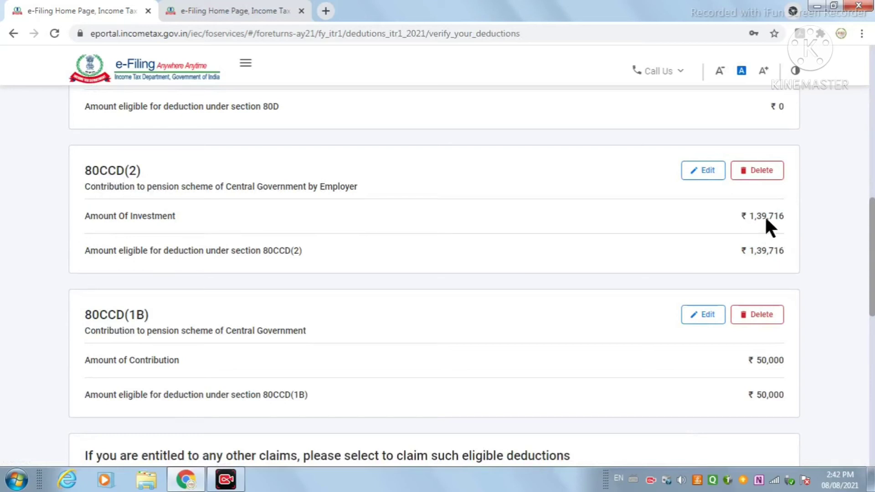
click(706, 173)
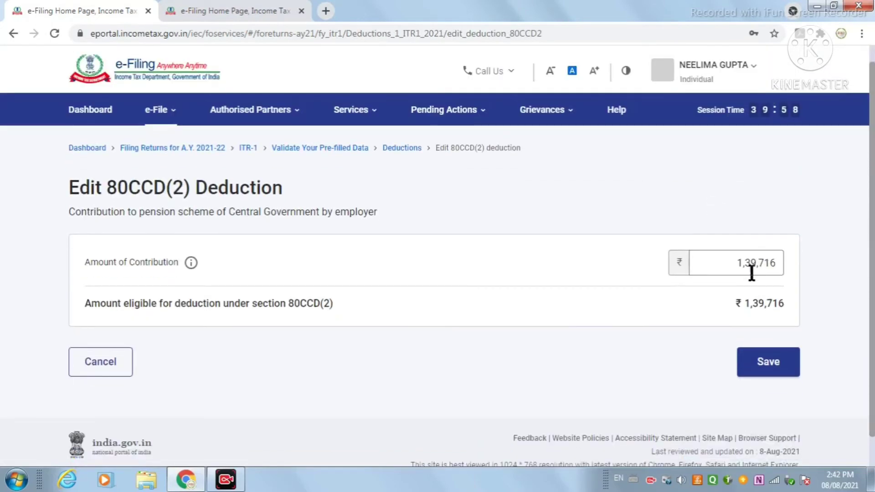
click(752, 274)
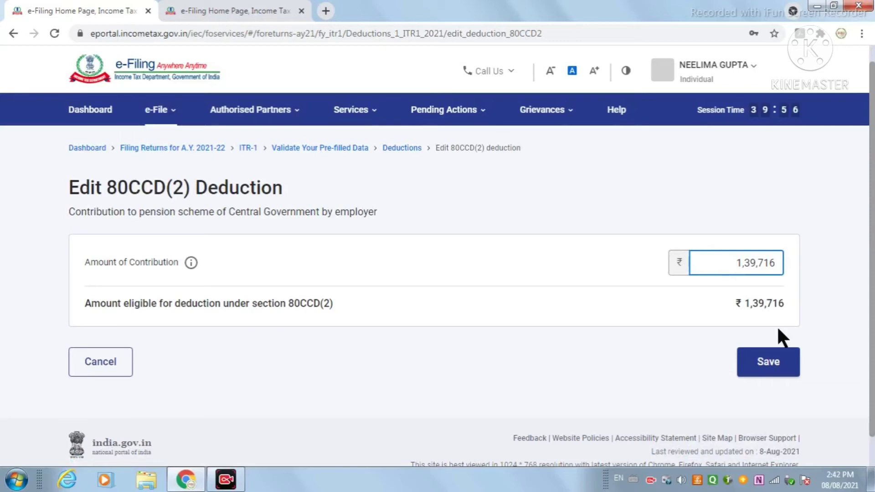
click(780, 367)
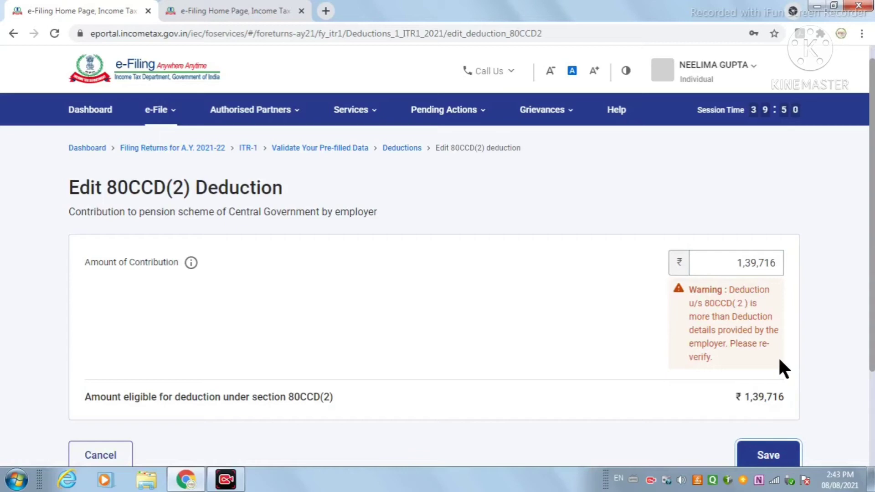
scroll(778, 356, down, 3)
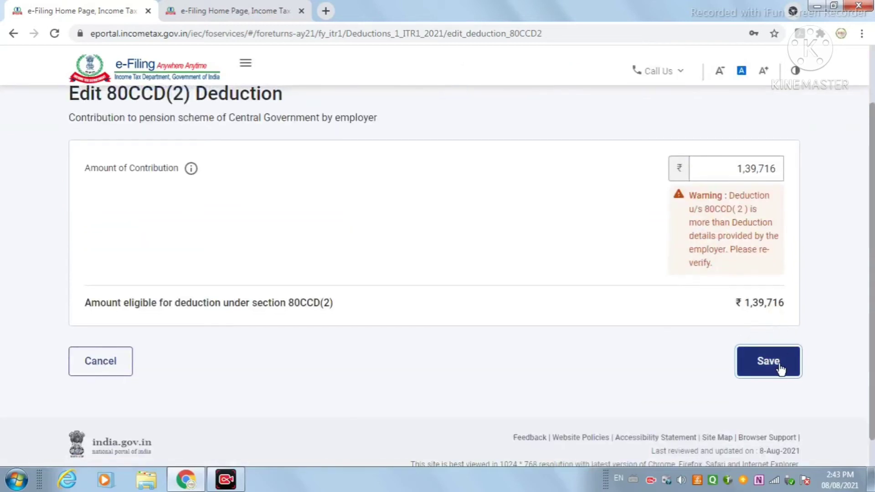
click(778, 360)
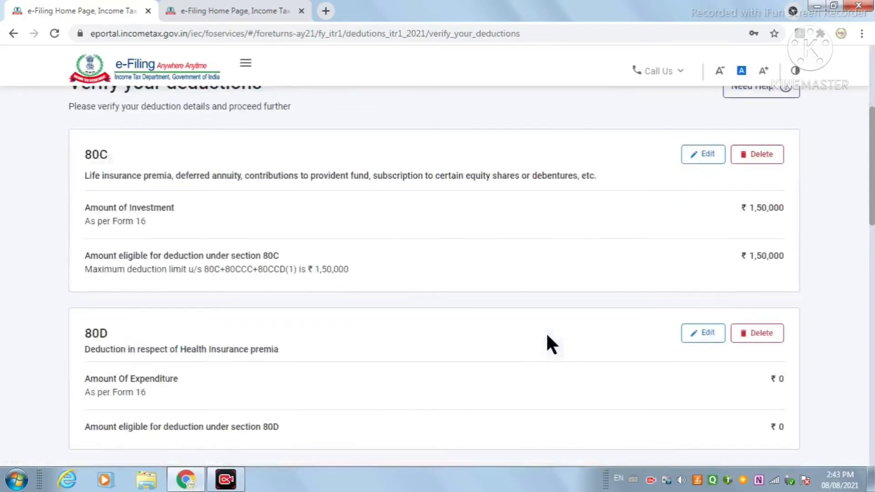
Start adding an 80G deduction and set the donation type to Donations entitled for 100% deduction without qualifying limit
scroll(547, 337, down, 5)
scroll(546, 337, down, 4)
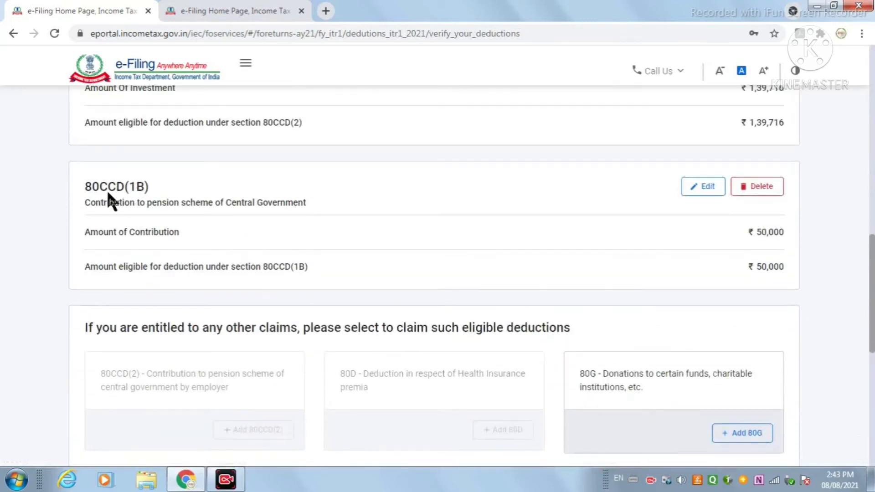
scroll(729, 273, down, 4)
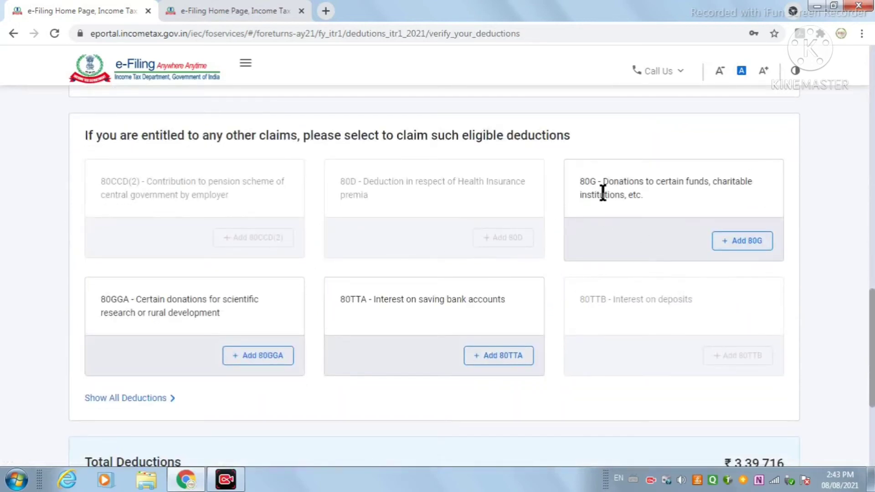
click(752, 244)
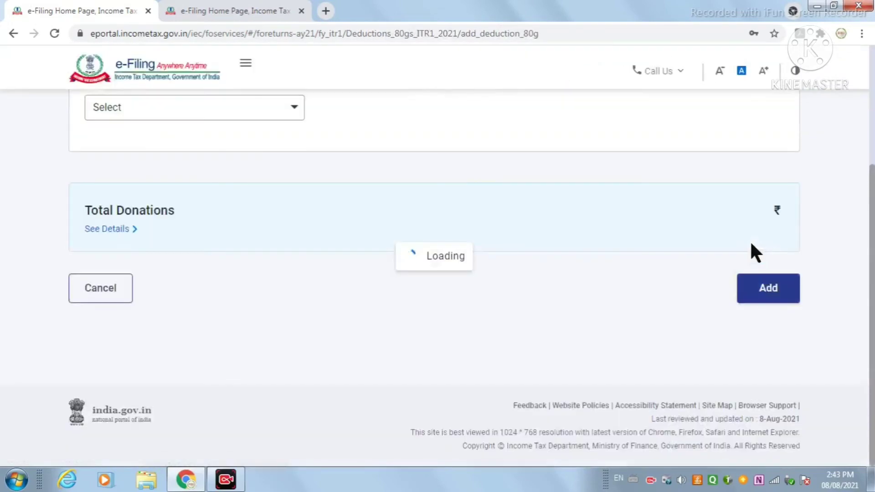
scroll(624, 250, down, 3)
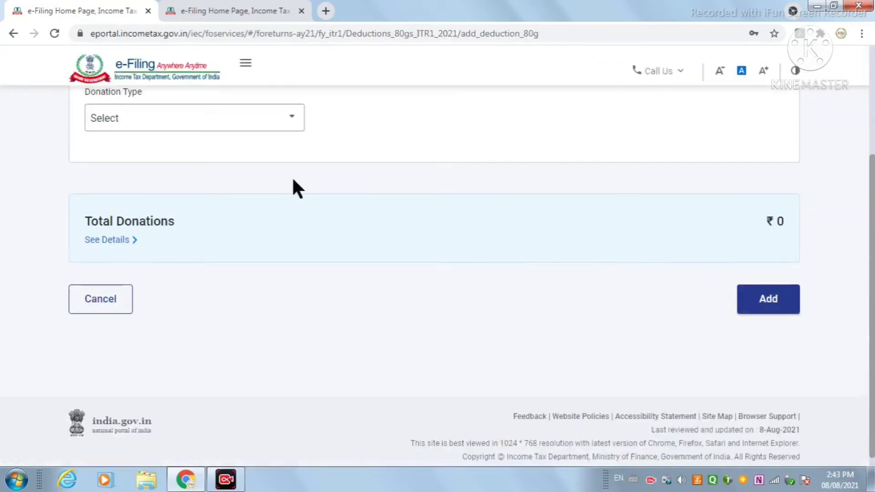
click(189, 120)
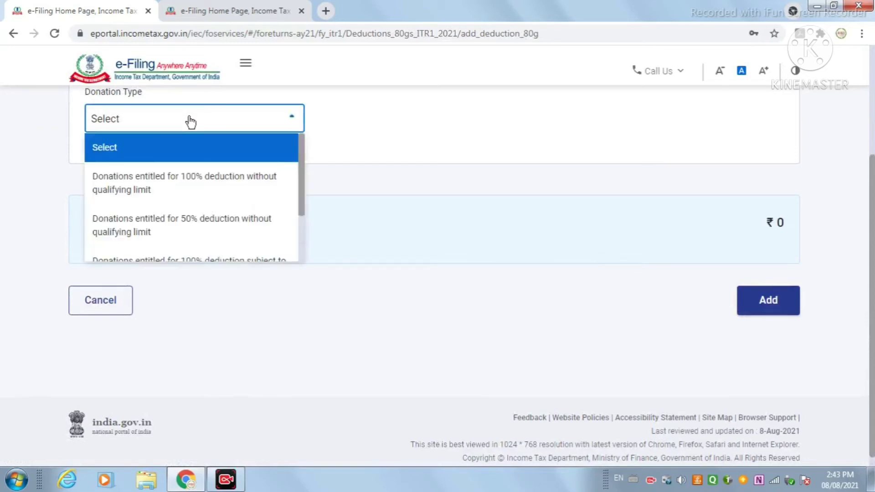
click(183, 189)
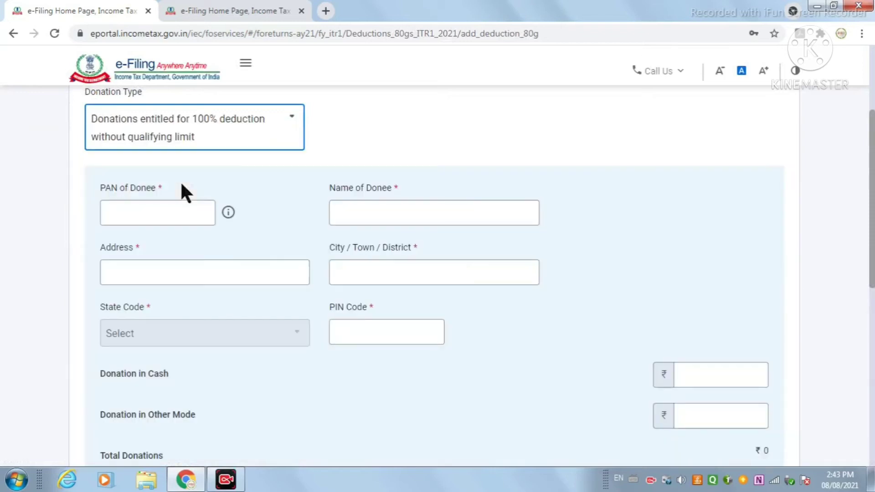
Go through the blank donee fields, set Donation in Other Mode to 5,000 and try to save the donation entry
click(186, 211)
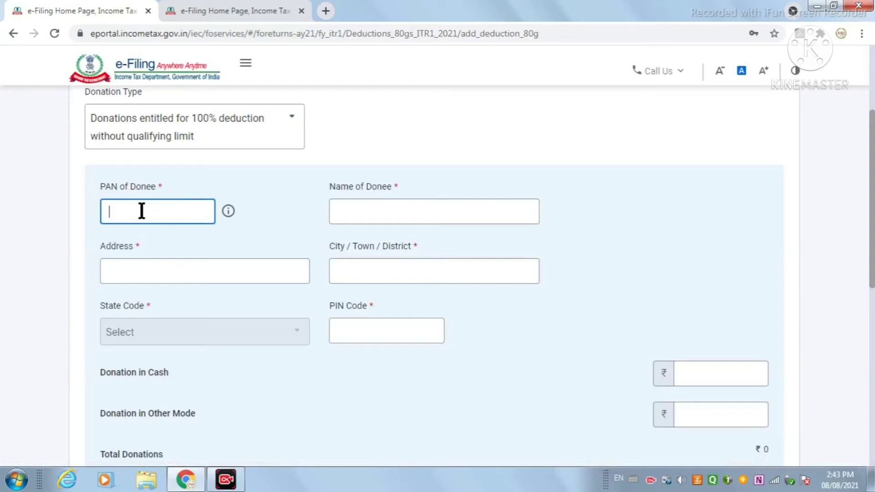
click(389, 215)
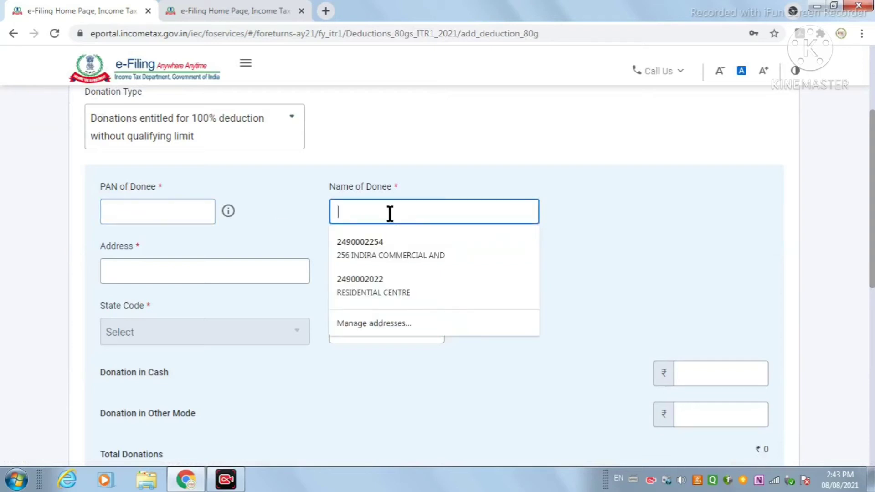
click(213, 269)
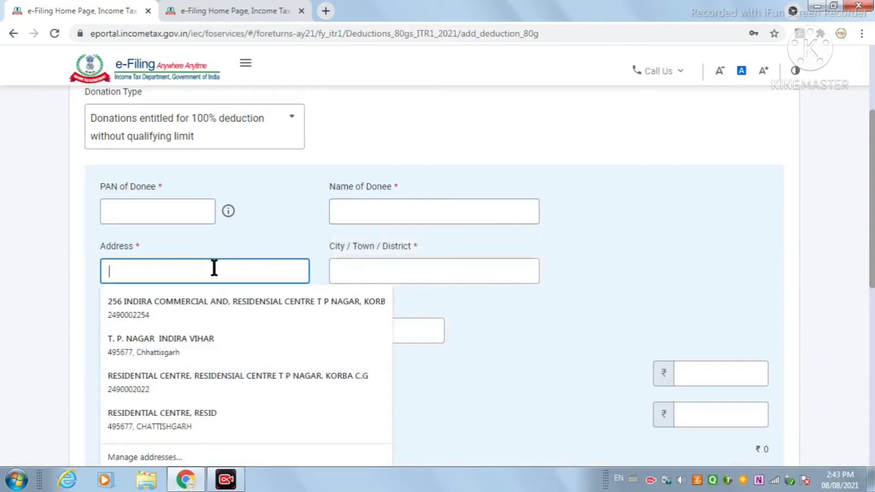
click(466, 329)
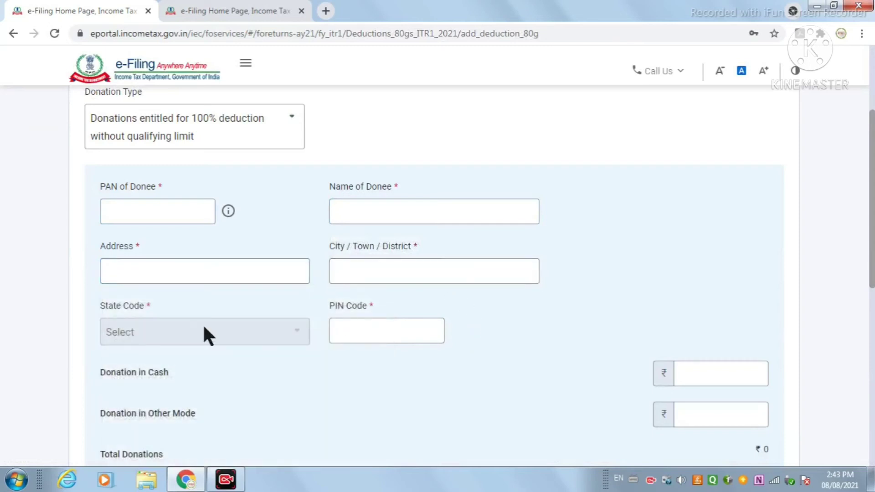
click(410, 333)
scroll(572, 371, down, 3)
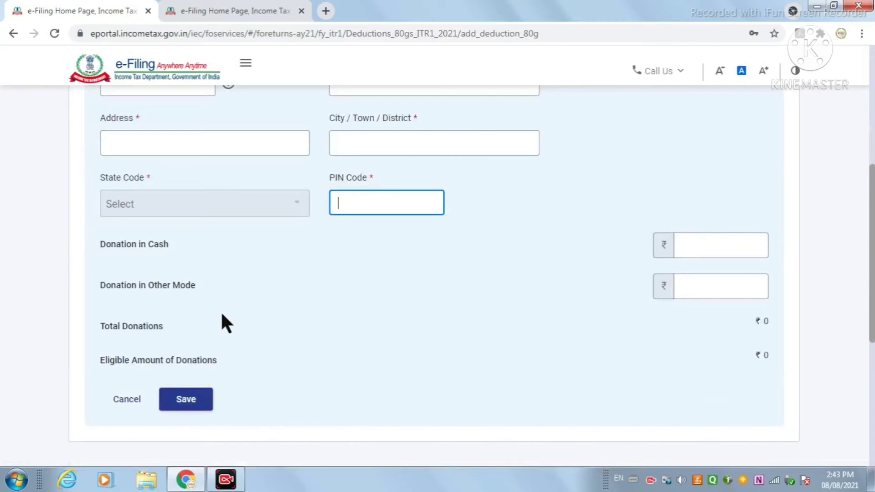
click(719, 288)
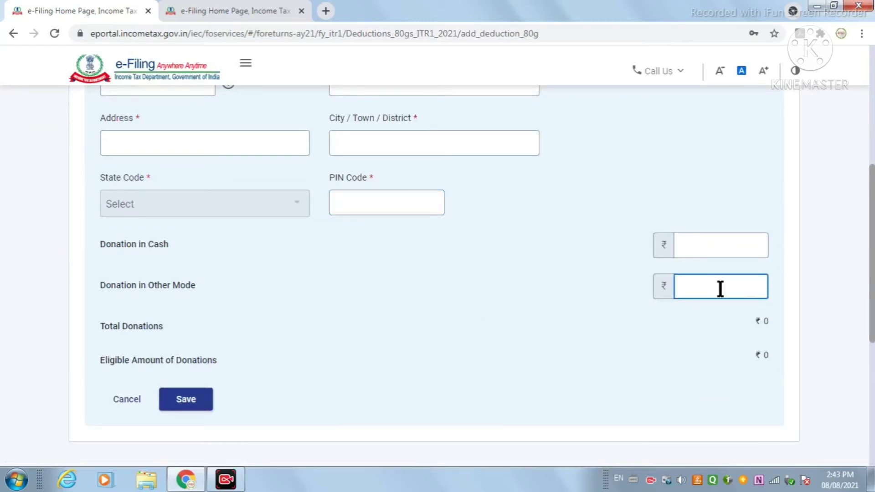
text(5000)
click(173, 405)
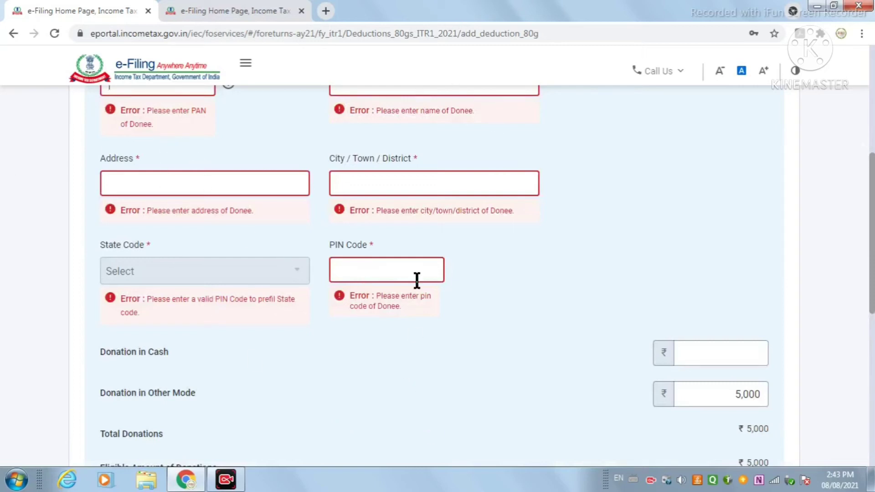
Review the mandatory donee fields and retry saving the 80G donation entry
scroll(734, 319, down, 4)
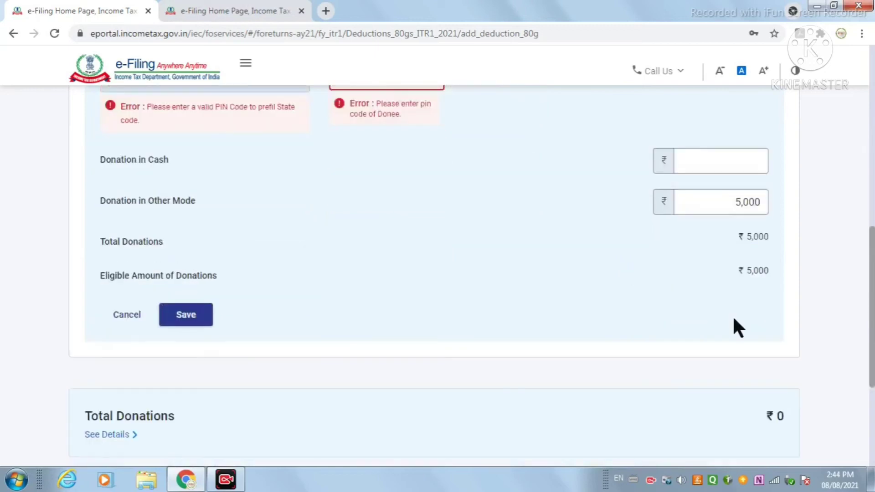
scroll(554, 277, up, 10)
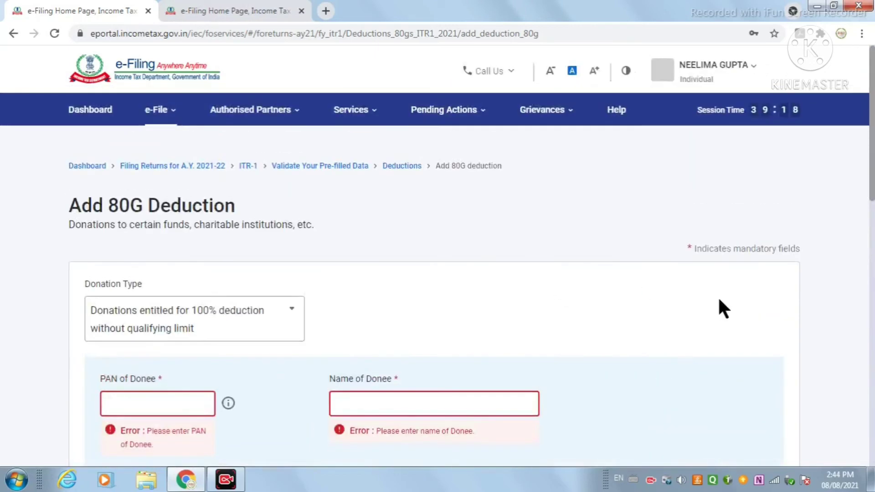
scroll(660, 294, down, 3)
scroll(601, 298, up, 2)
scroll(597, 296, down, 12)
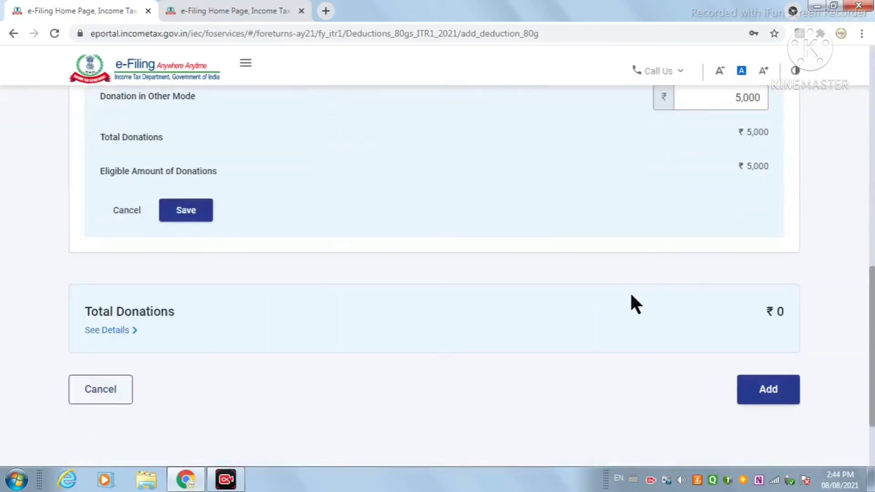
click(193, 214)
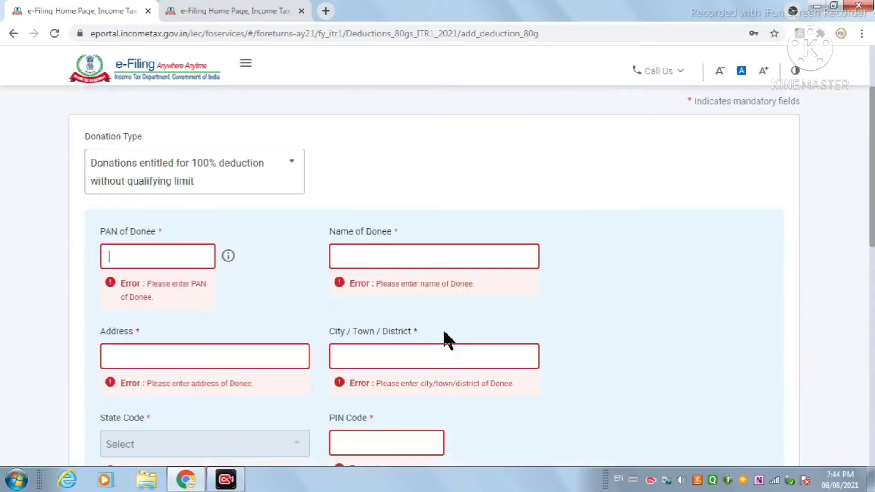
Cancel the donation entry and the 80G deduction to return to the deductions verification page
scroll(257, 297, down, 7)
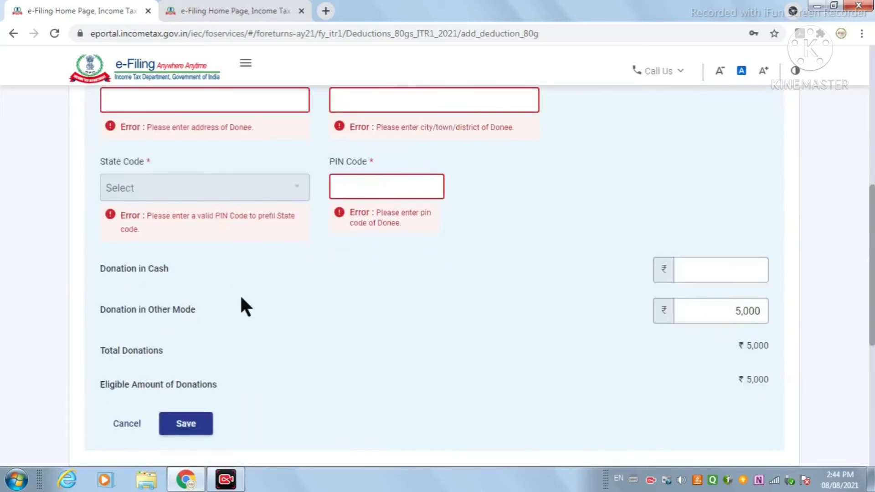
click(132, 359)
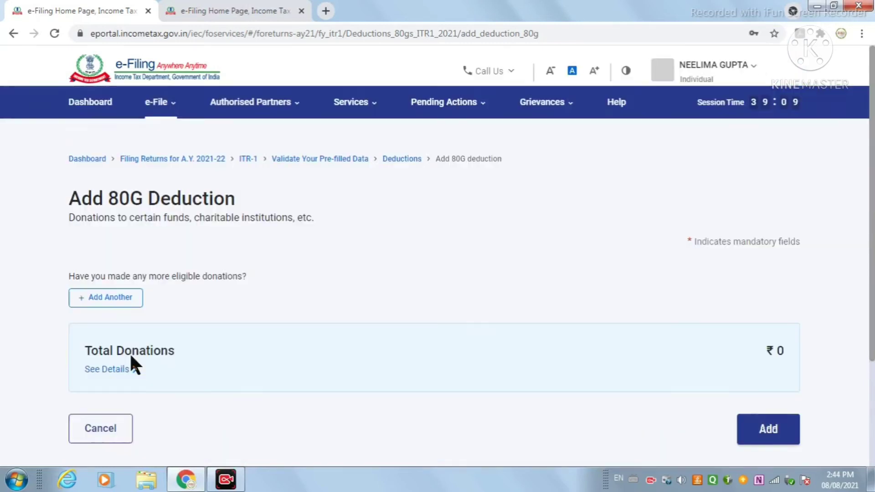
scroll(383, 310, down, 3)
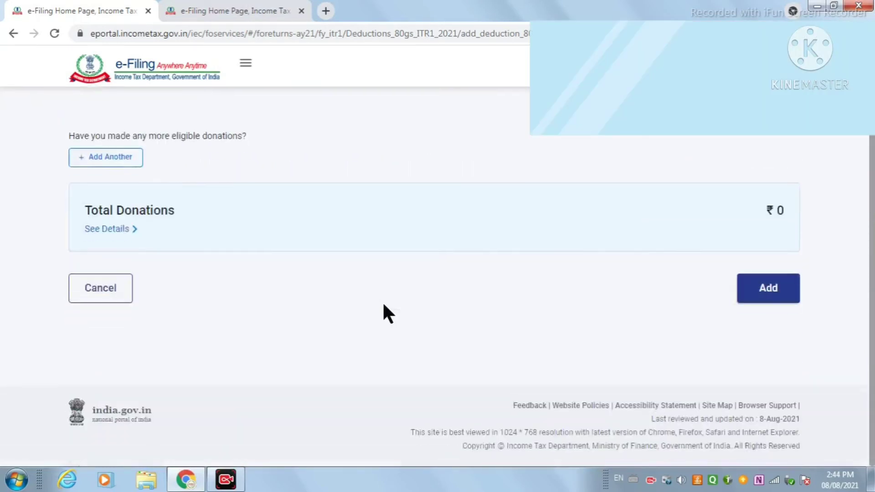
click(97, 291)
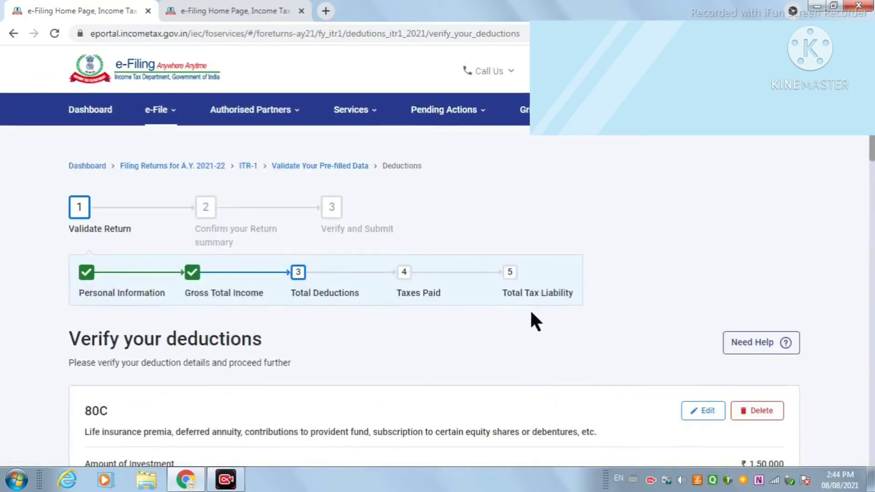
Confirm the Total Deductions section of the ITR-1 return and open the Tax Paid section
scroll(529, 307, down, 10)
scroll(529, 332, down, 12)
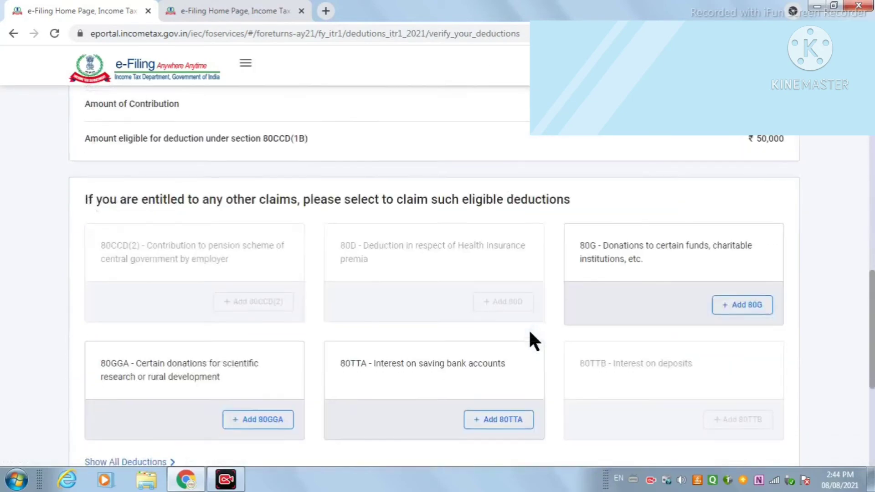
click(751, 335)
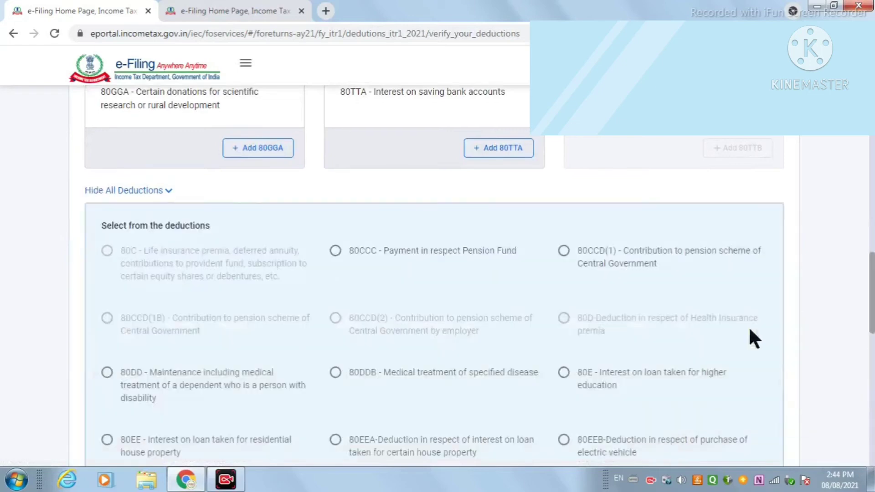
scroll(751, 335, down, 8)
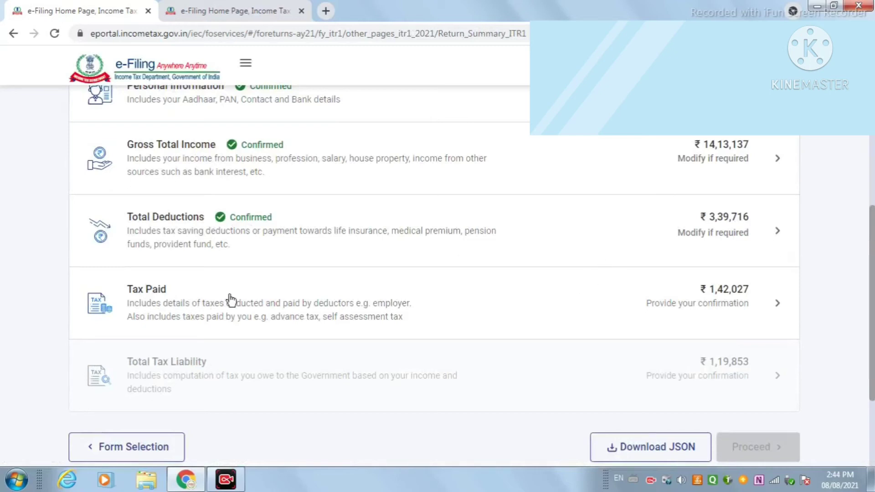
click(145, 289)
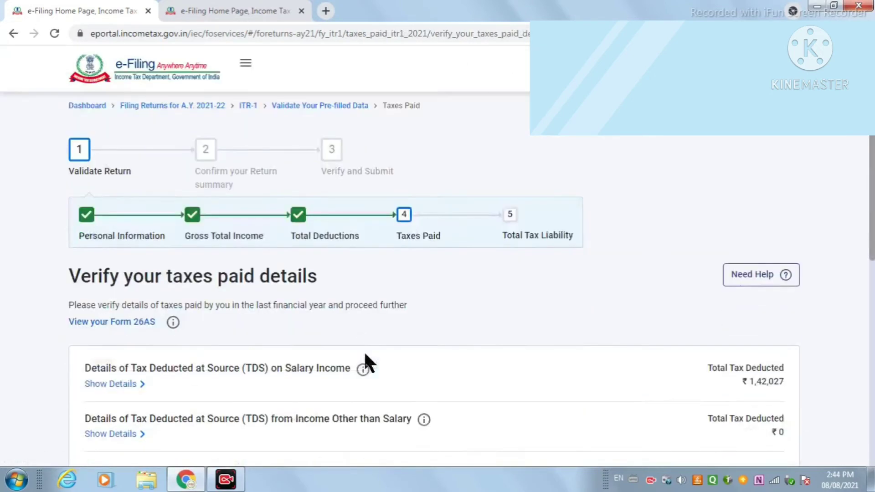
Examine the details of TDS on Salary Income, briefly selecting and deselecting the deductor's entry
scroll(364, 351, down, 4)
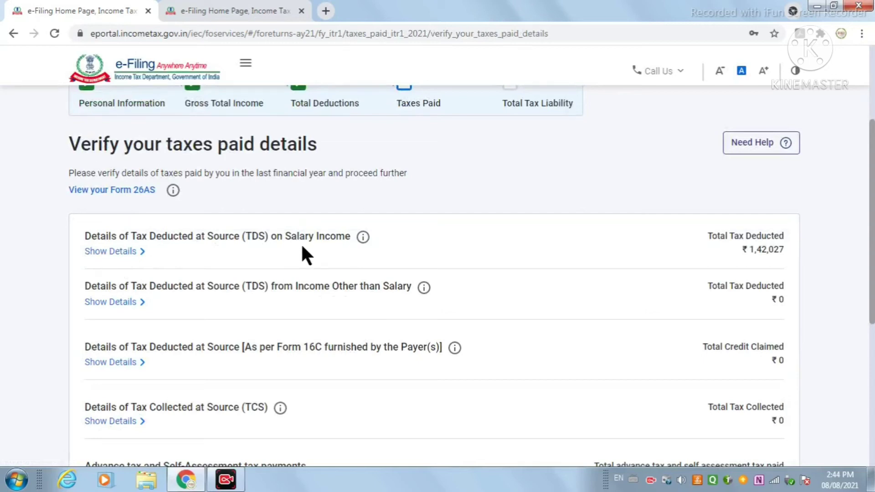
click(118, 253)
scroll(279, 292, down, 4)
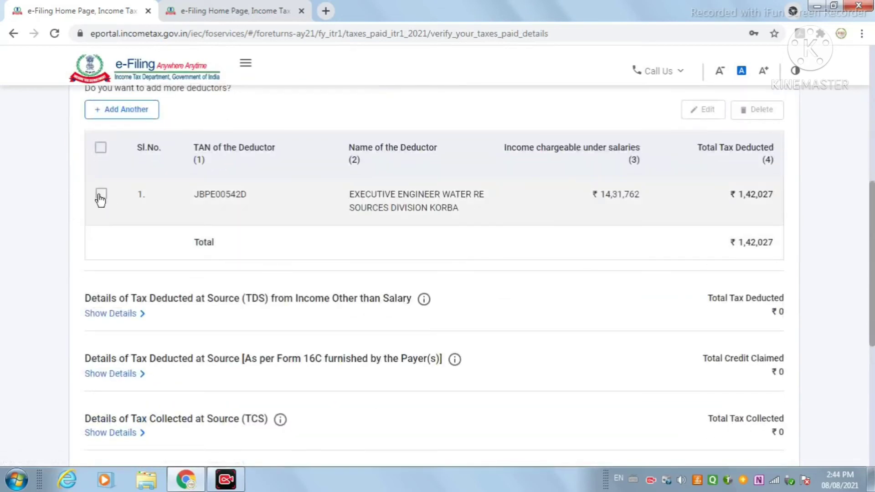
click(101, 194)
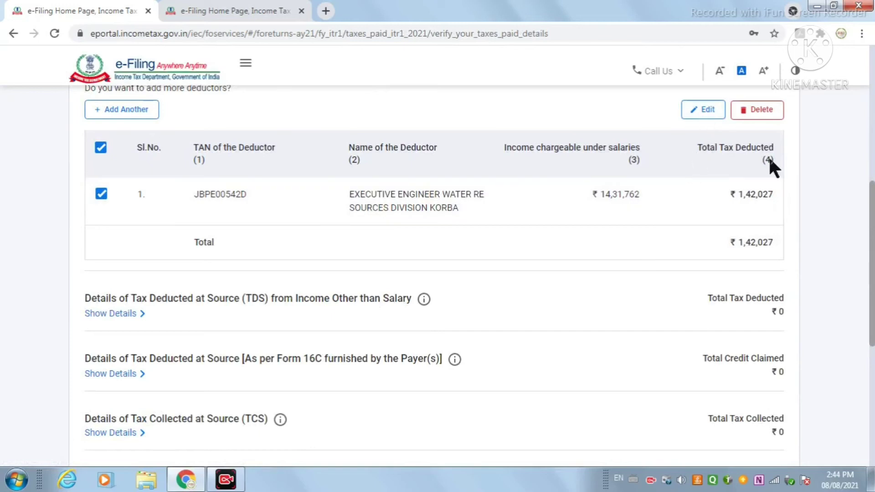
click(101, 196)
scroll(501, 318, down, 2)
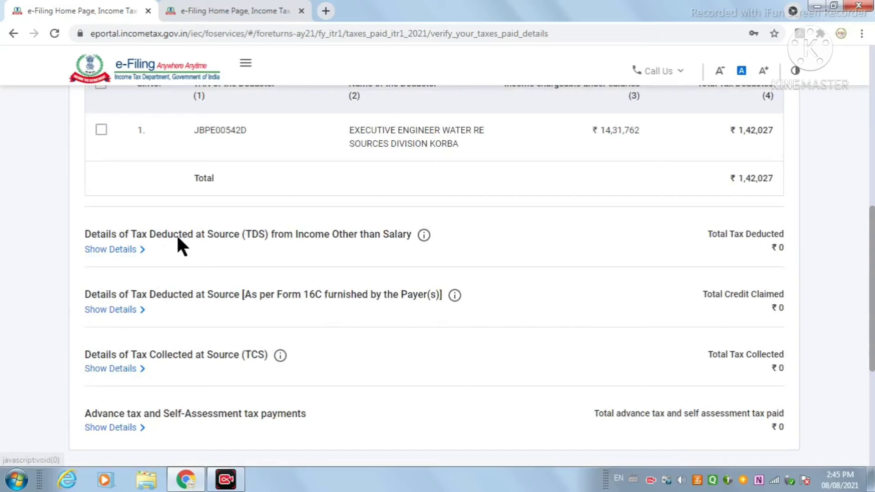
Show the details of TDS from Income Other than Salary and open the IFCI LIMITED entry for editing
click(104, 250)
scroll(380, 382, down, 2)
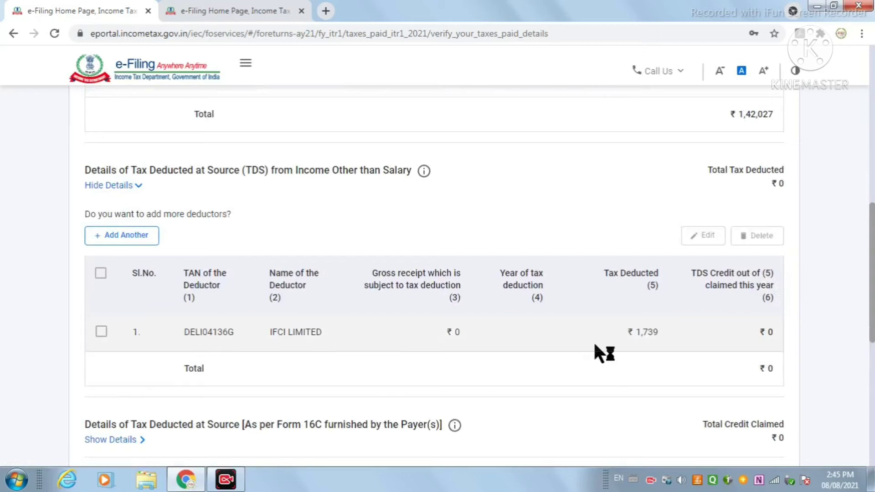
scroll(636, 333, down, 4)
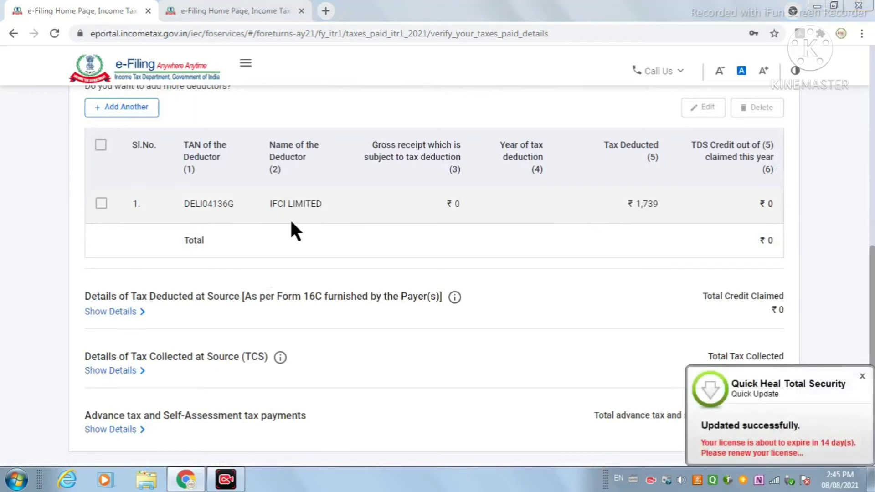
click(101, 203)
click(101, 204)
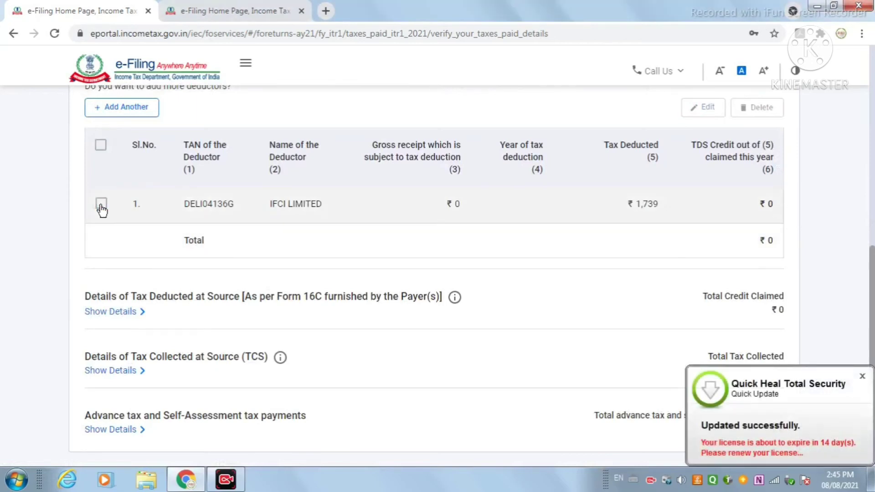
click(101, 205)
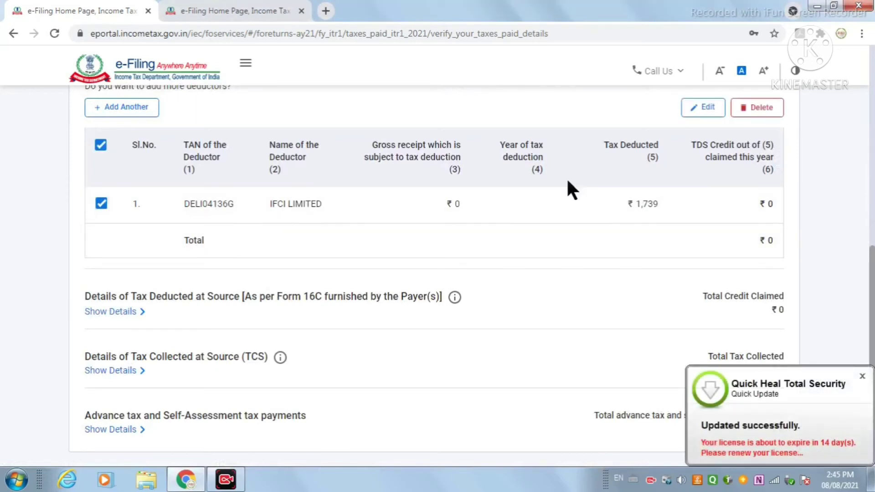
click(707, 109)
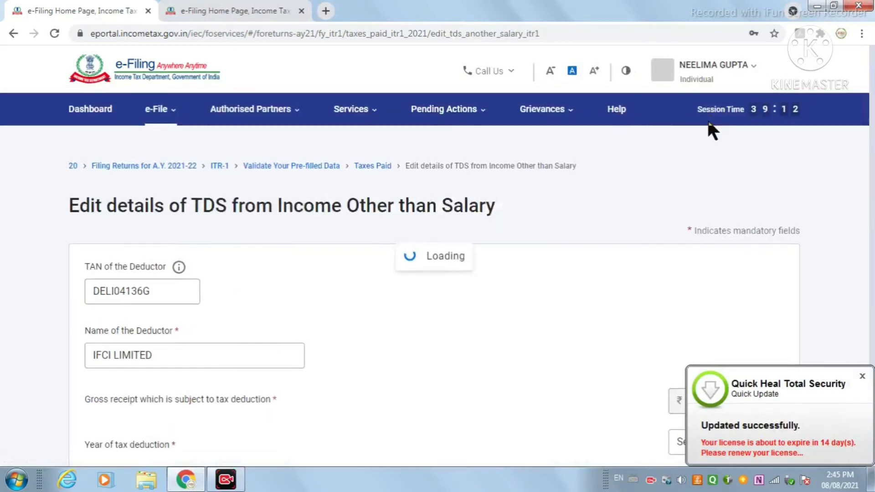
scroll(400, 401, down, 3)
scroll(397, 393, down, 3)
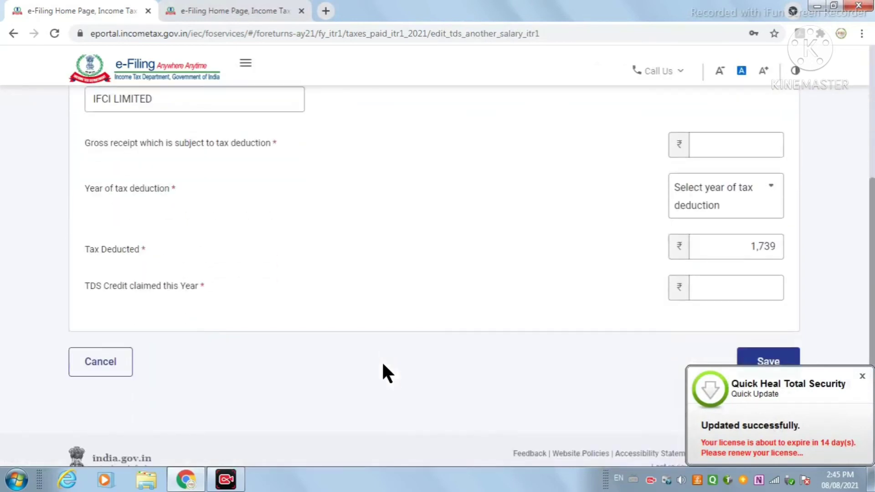
Set TDS Credit claimed this Year to 1,739 for IFCI LIMITED and try to save the entry
click(717, 250)
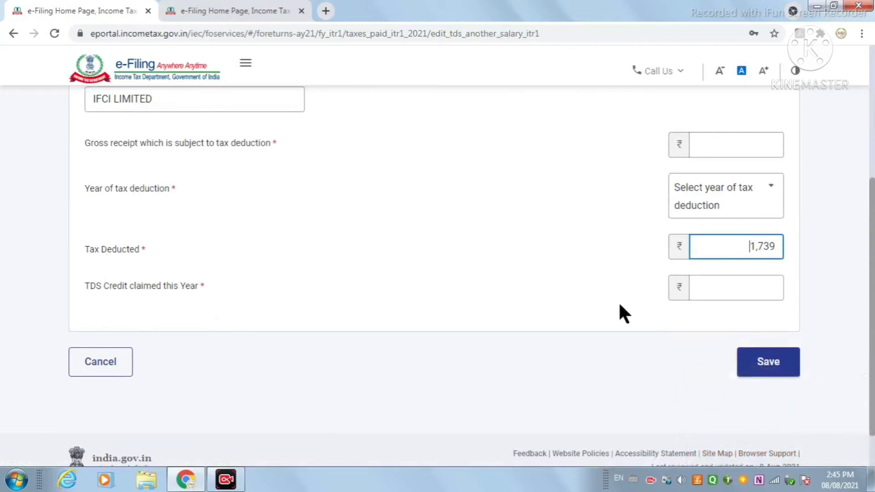
click(736, 282)
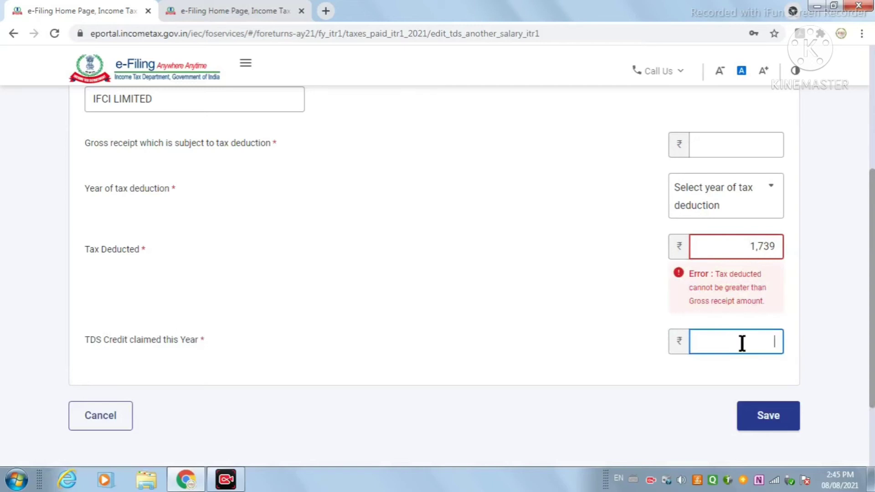
text(739)
click(750, 415)
scroll(591, 345, down, 1)
Set the gross receipt subject to tax deduction to 21,000 and the year of tax deduction to 2020
scroll(590, 344, up, 4)
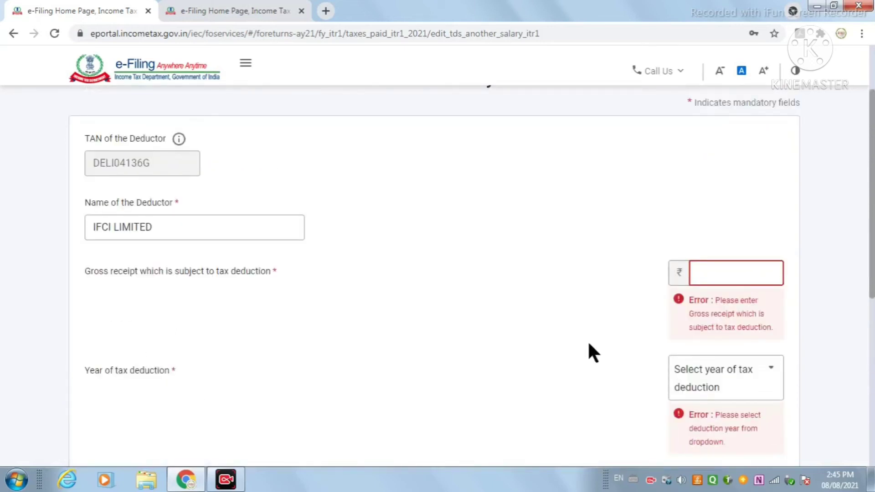
scroll(545, 335, up, 1)
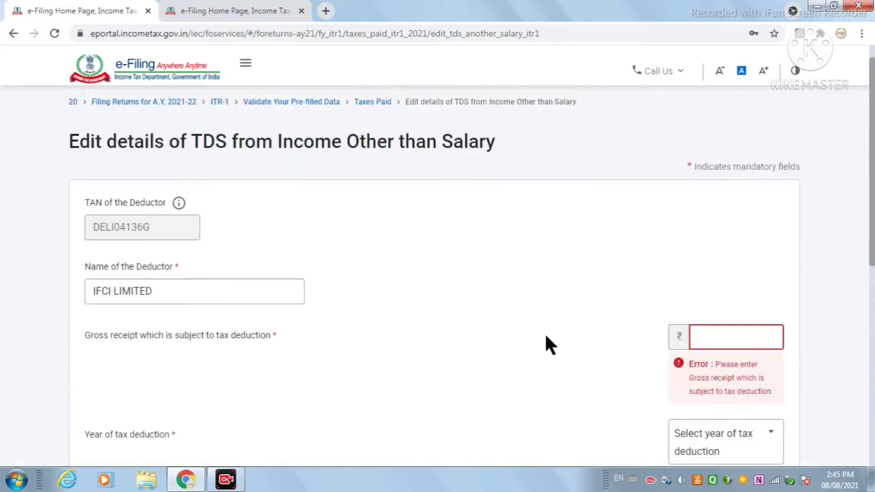
scroll(545, 335, down, 3)
scroll(611, 407, down, 3)
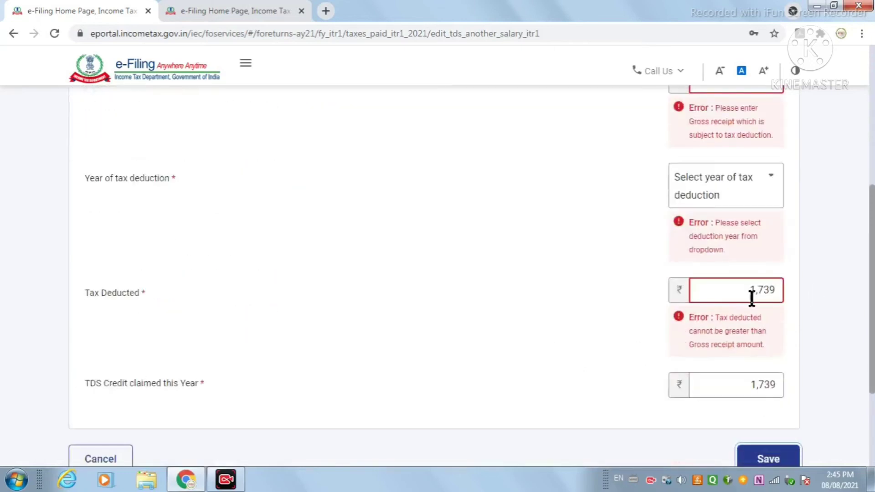
scroll(756, 294, up, 3)
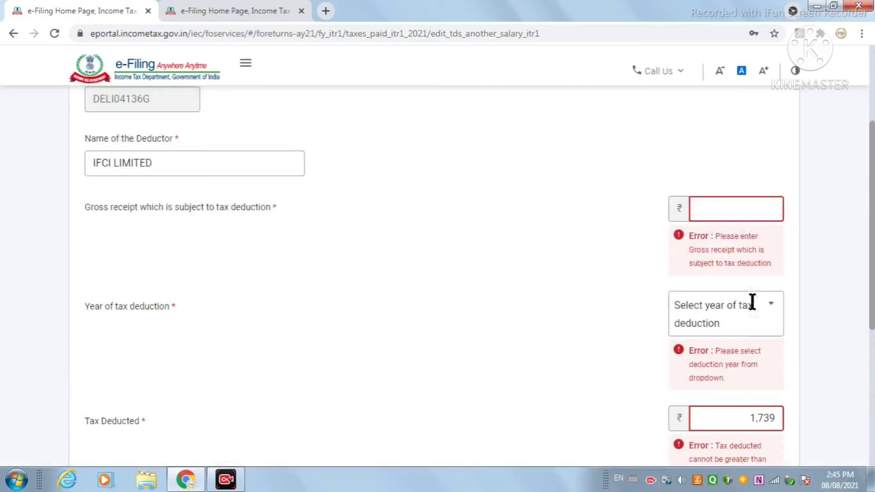
click(724, 217)
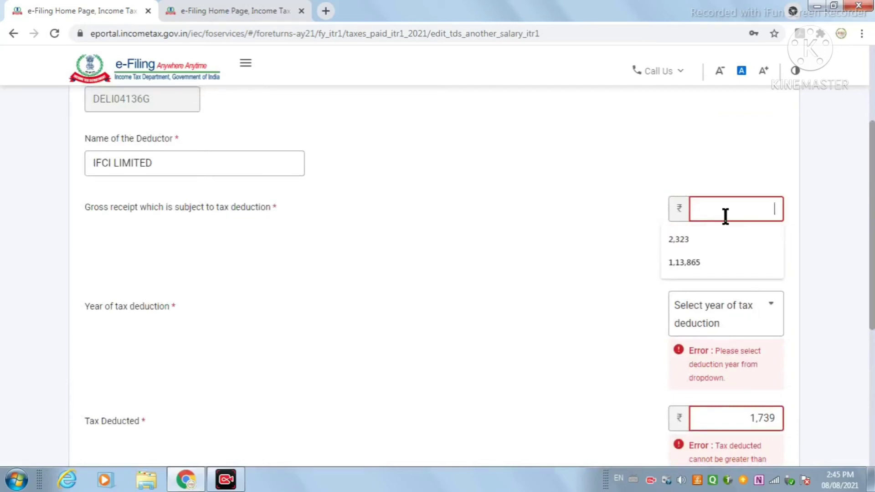
text(21000)
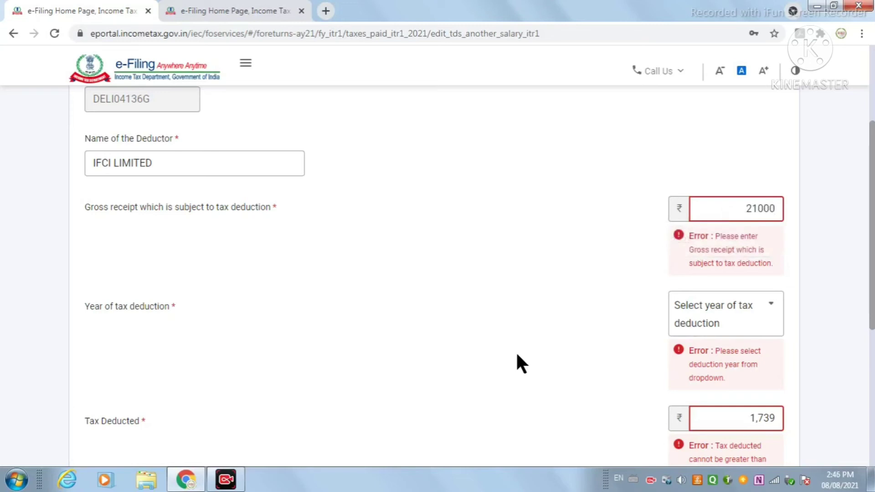
click(769, 314)
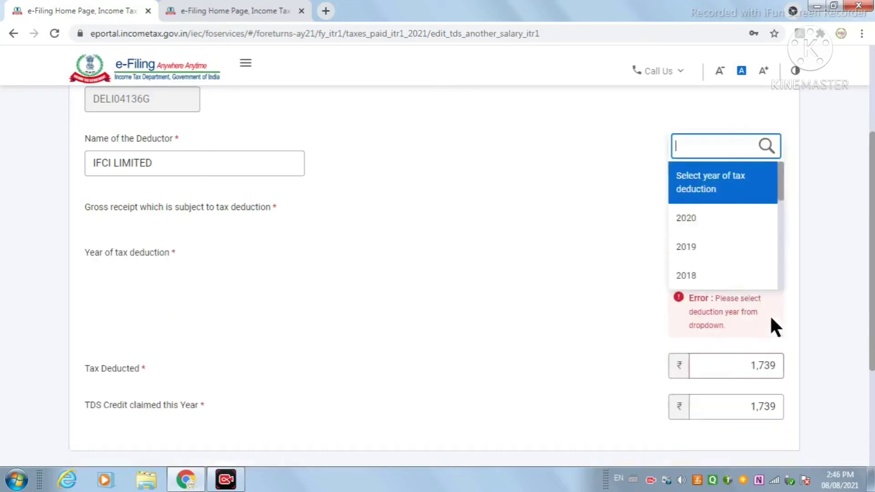
click(708, 228)
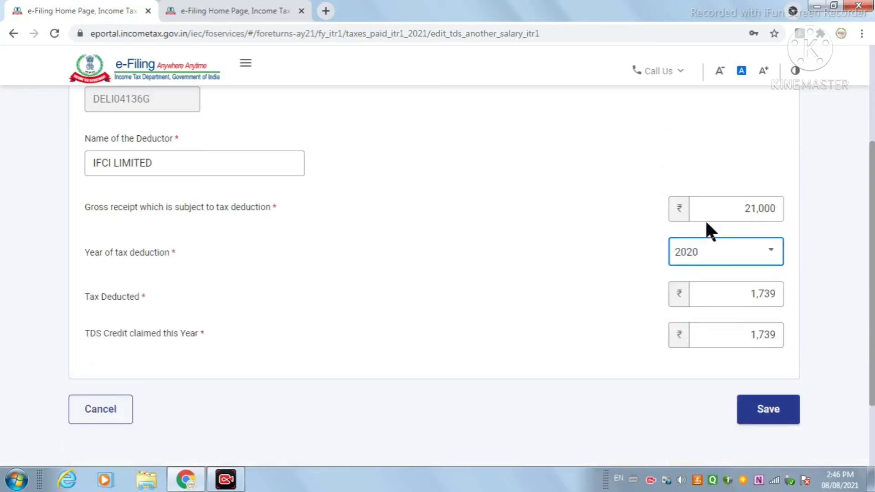
Check the deductor, receipt, year and TDS fields of the IFCI LIMITED entry and save it
scroll(436, 287, down, 2)
scroll(437, 289, up, 5)
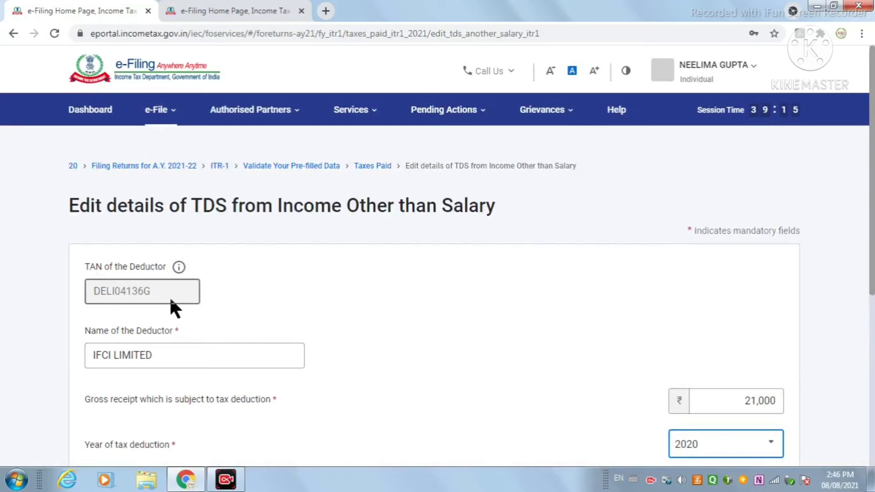
scroll(340, 322, down, 3)
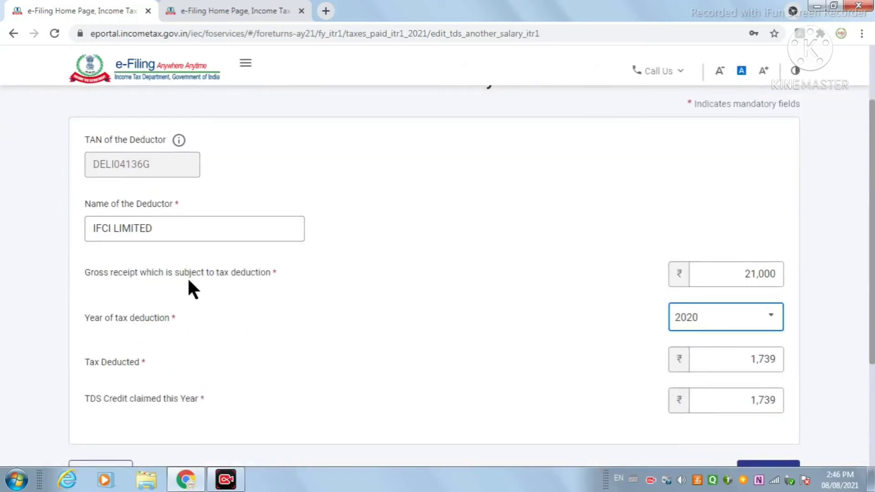
click(772, 278)
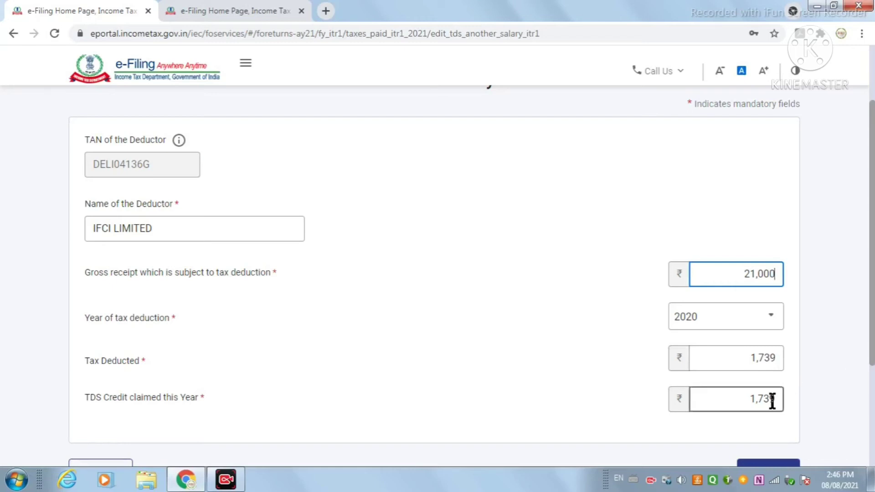
scroll(771, 401, down, 1)
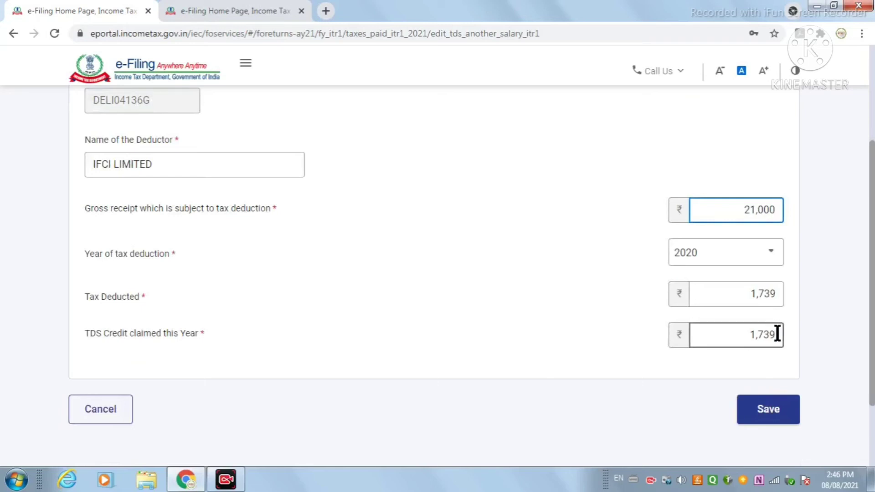
scroll(780, 346, down, 1)
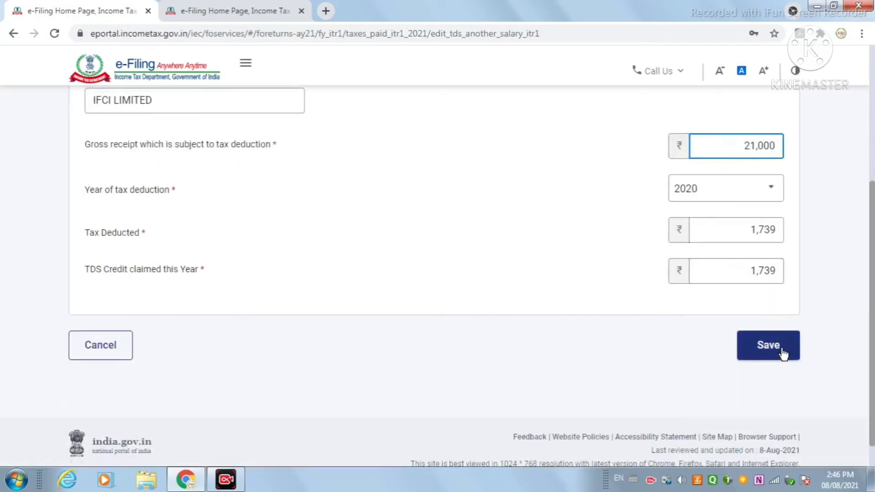
click(782, 354)
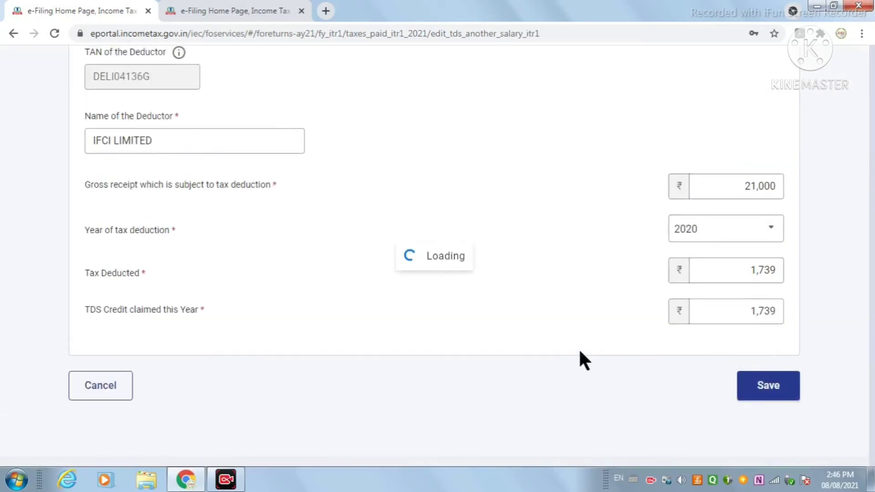
Open a new TDS entry under Form 16C furnished by the Payer(s) and check the tenant's PAN and Aadhaar fields
scroll(579, 352, down, 6)
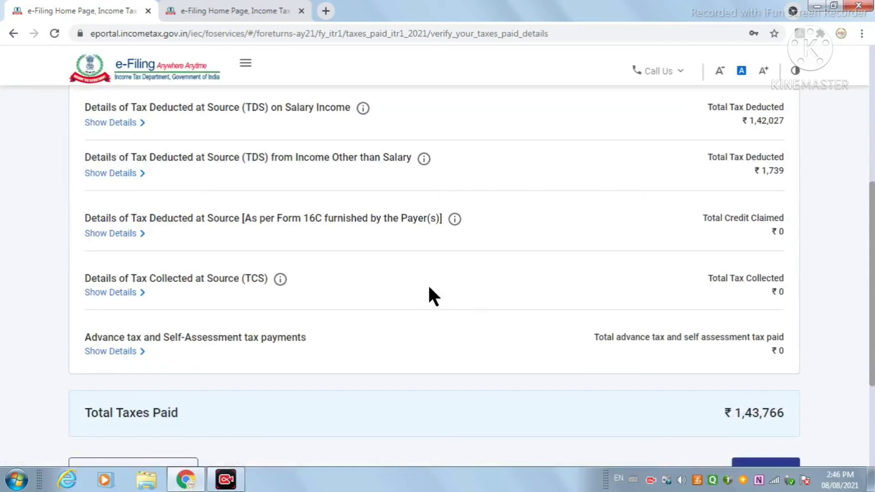
click(116, 241)
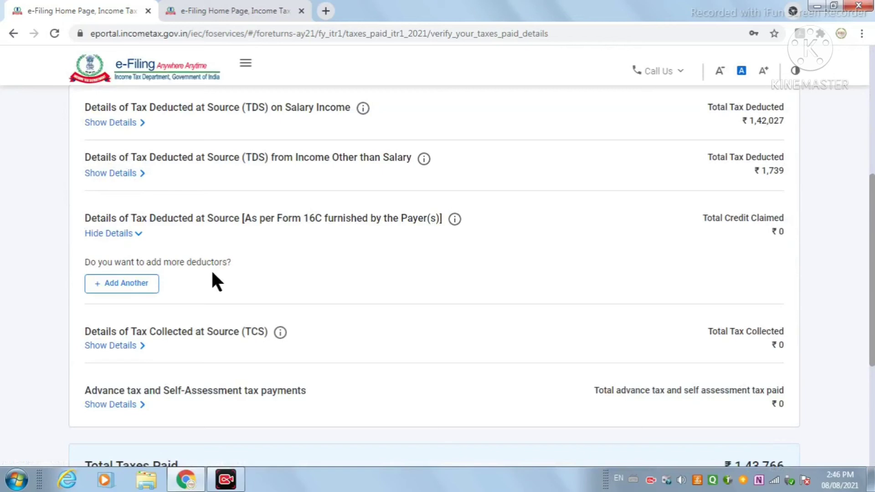
click(138, 284)
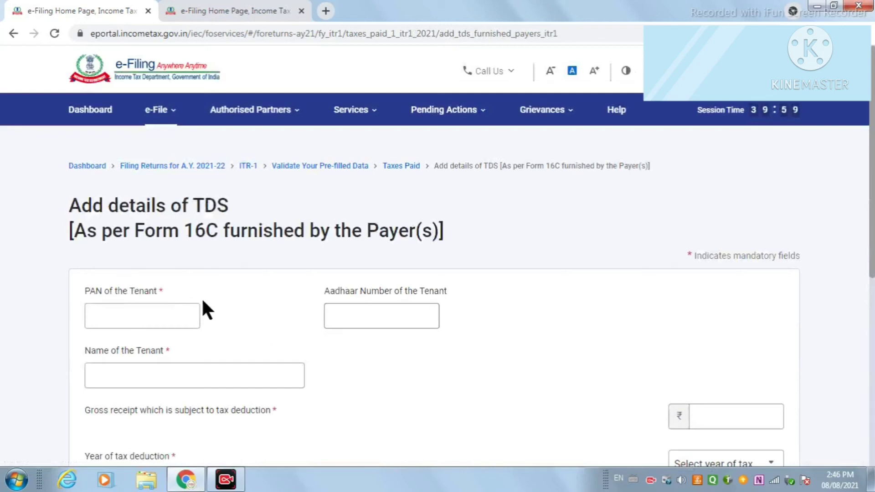
click(183, 309)
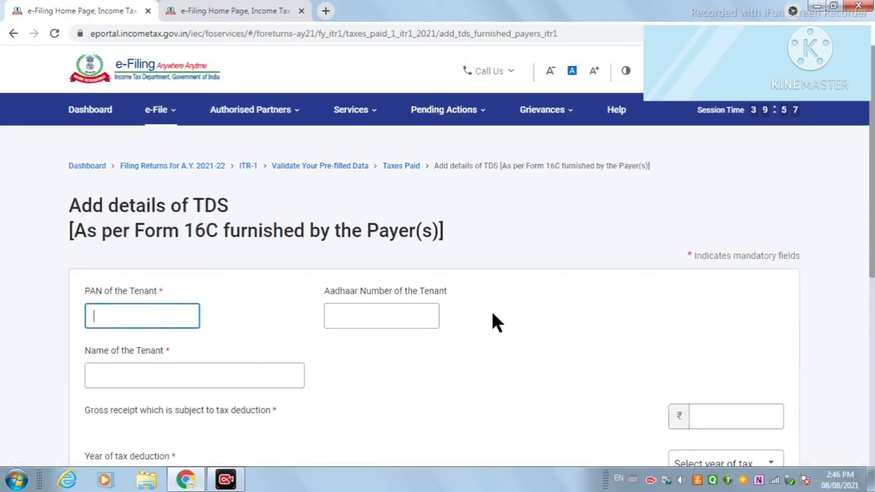
click(398, 310)
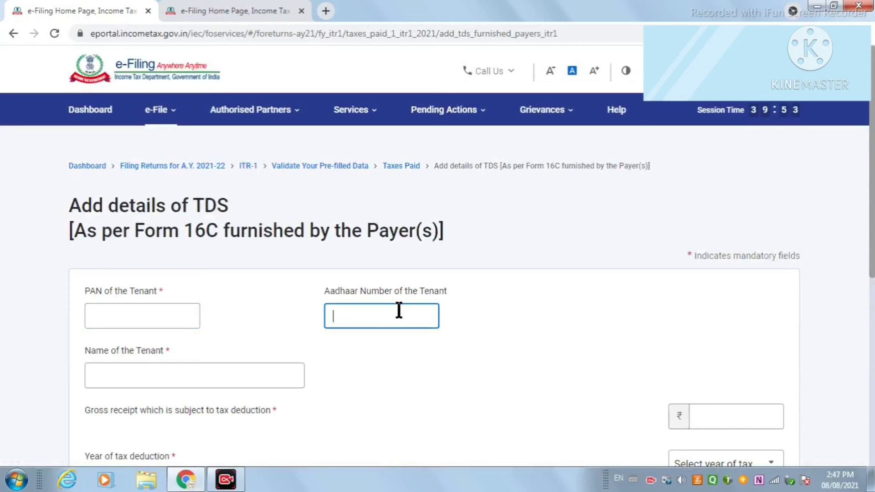
click(163, 312)
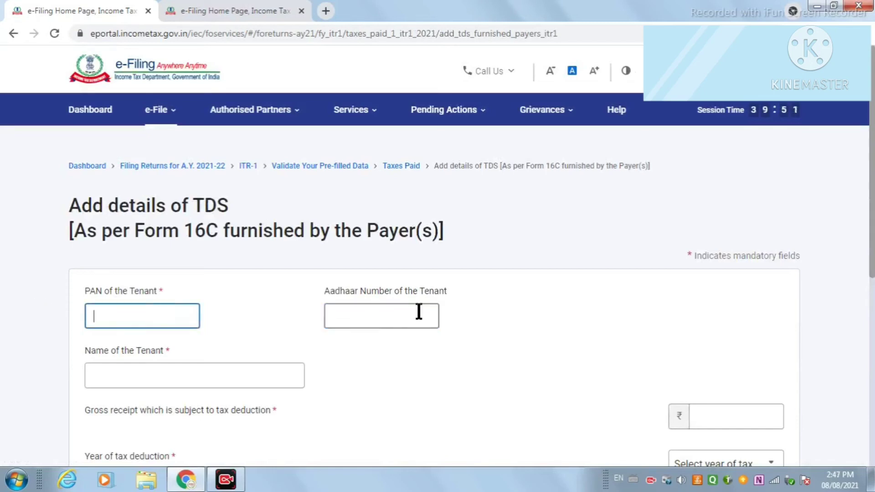
click(416, 311)
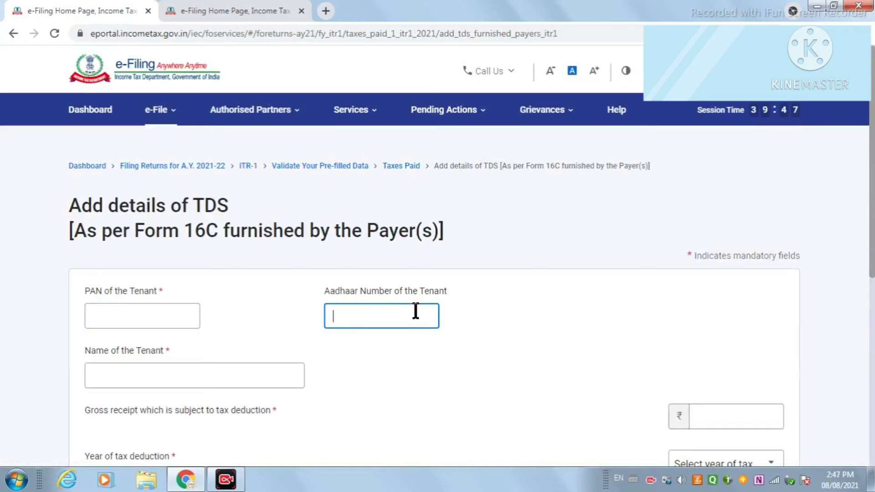
Examine the tenant name, gross receipt, year and TDS fields of the Form 16C entry and cancel it
scroll(416, 312, down, 1)
scroll(415, 311, up, 1)
scroll(417, 314, down, 2)
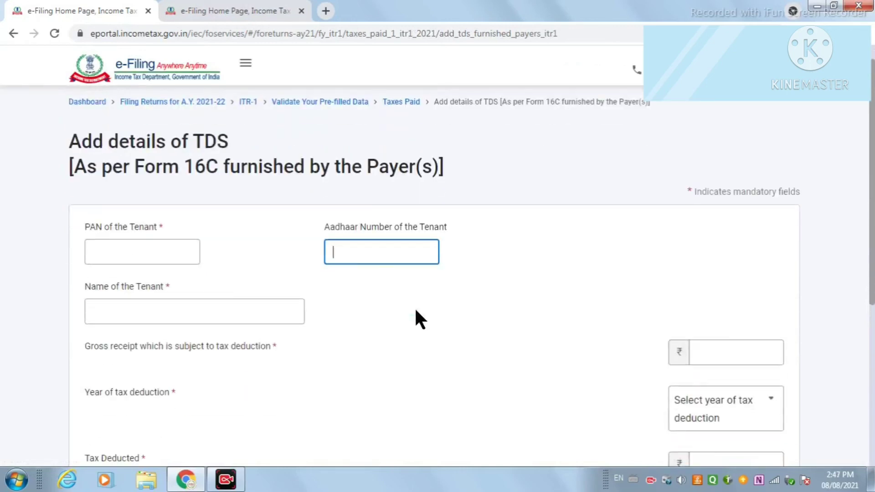
click(156, 309)
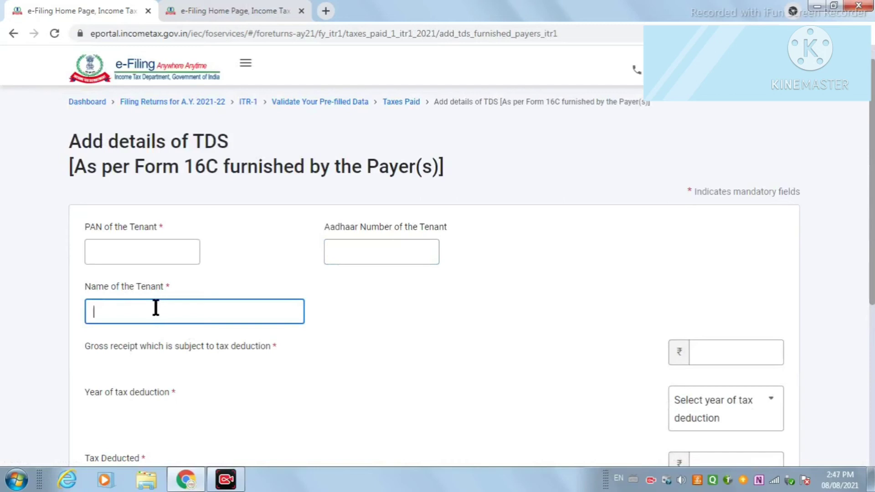
scroll(176, 308, down, 3)
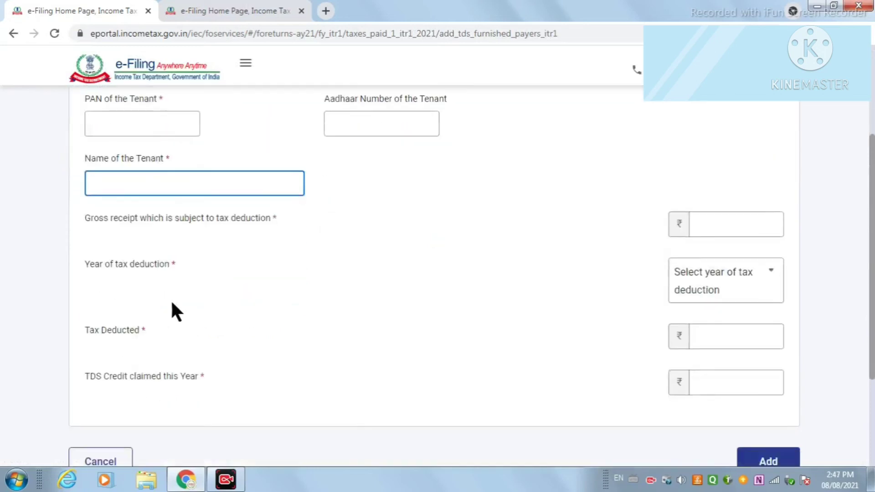
scroll(439, 316, up, 4)
click(144, 312)
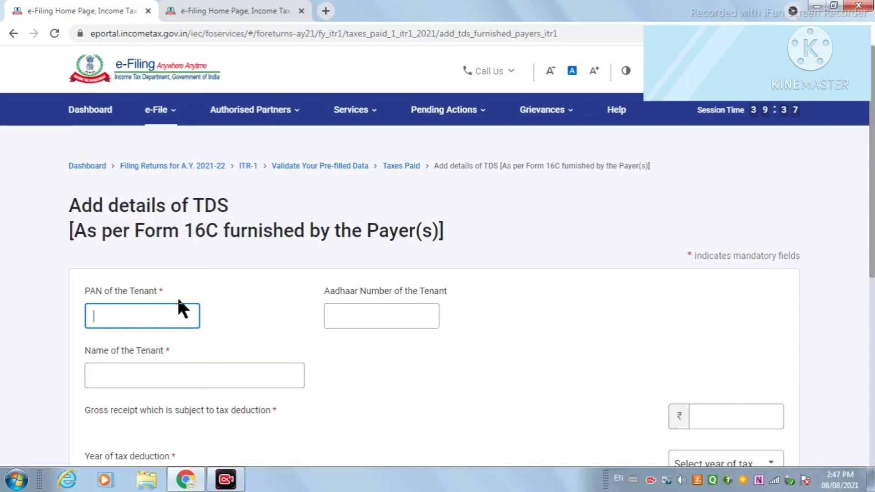
scroll(178, 300, down, 1)
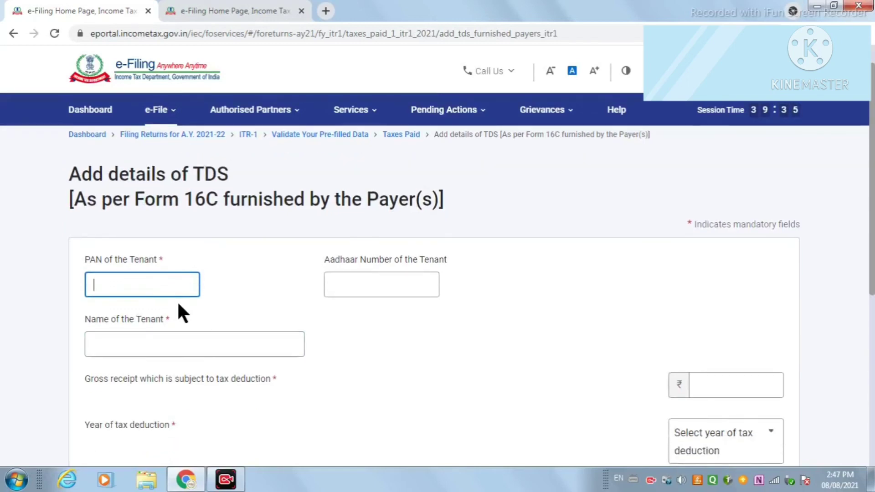
scroll(178, 301, down, 5)
scroll(176, 299, up, 3)
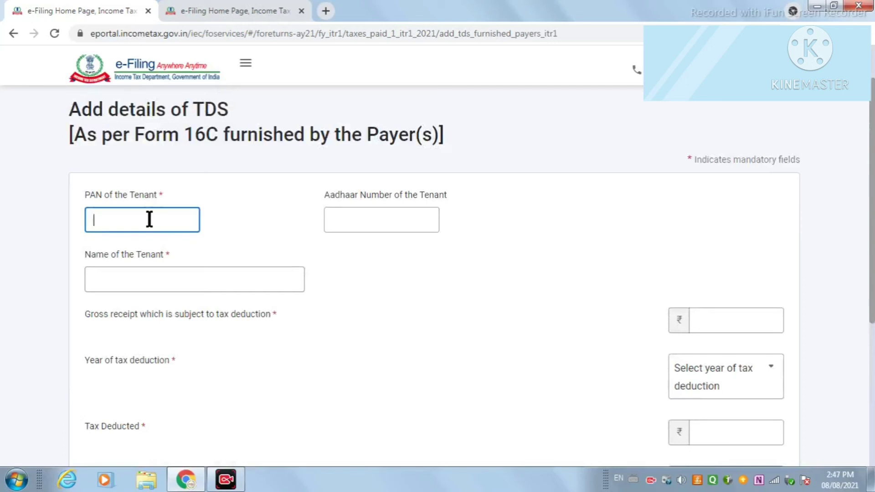
scroll(463, 332, down, 3)
scroll(462, 335, down, 3)
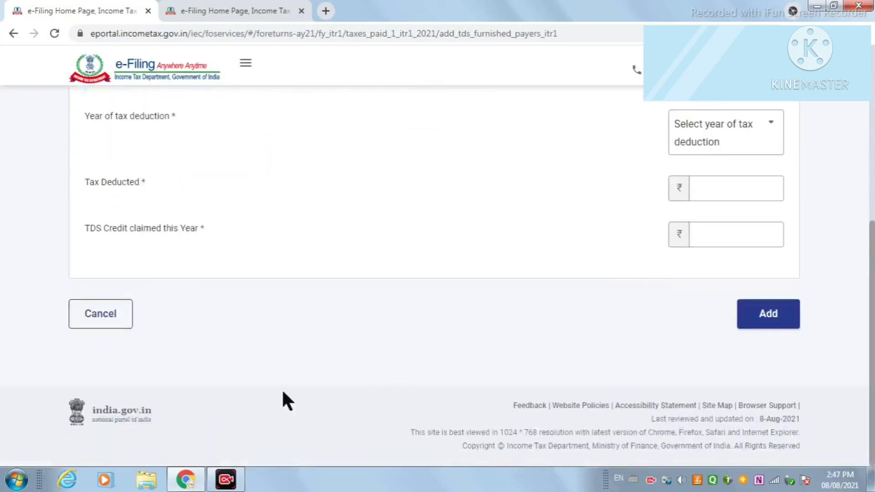
click(94, 315)
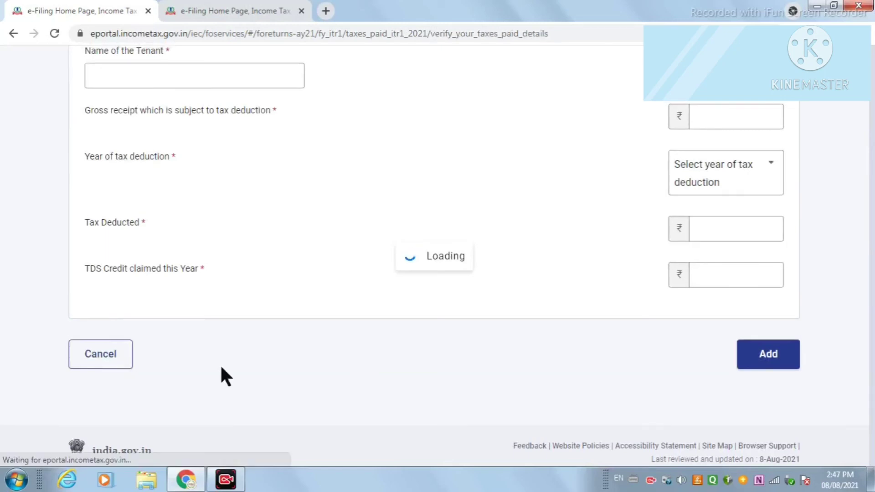
Open a new Tax Collected at Source (TCS) entry and check the collector's account number and name fields
scroll(467, 378, down, 3)
scroll(465, 375, down, 3)
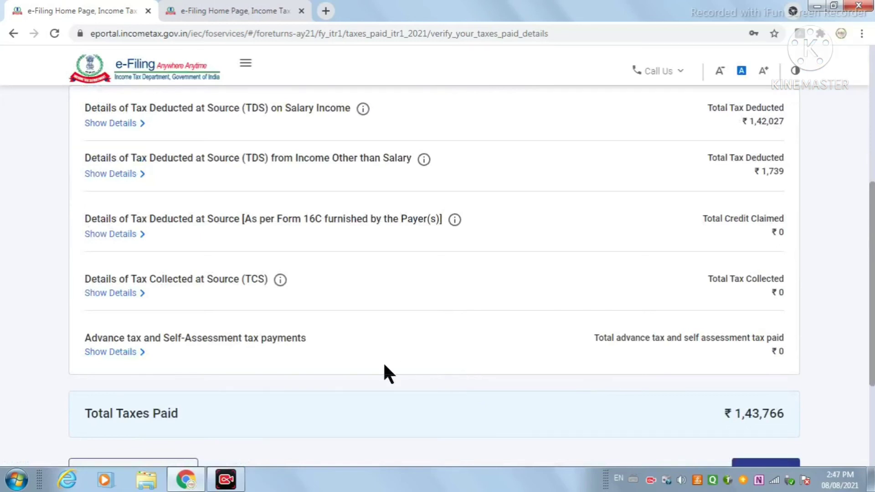
click(121, 295)
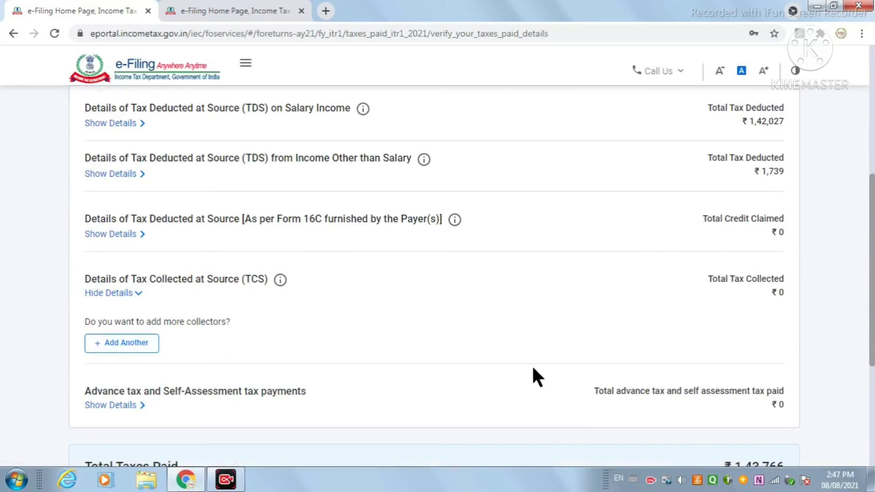
click(127, 349)
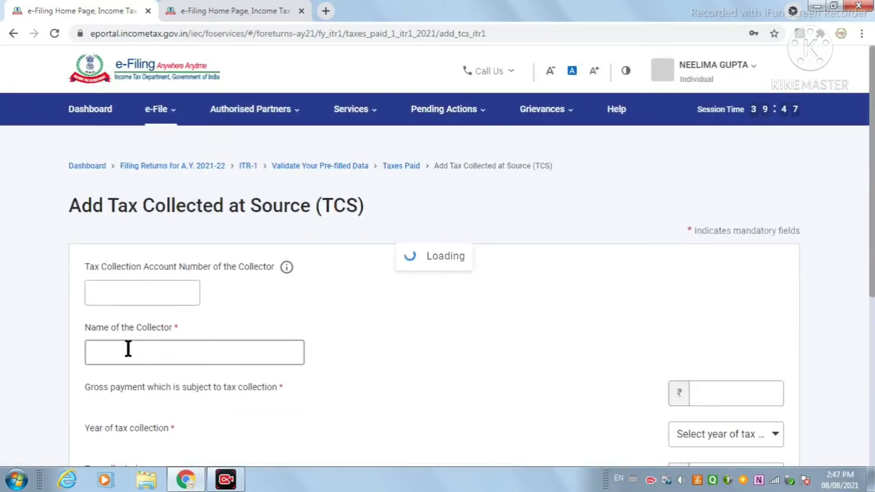
click(163, 288)
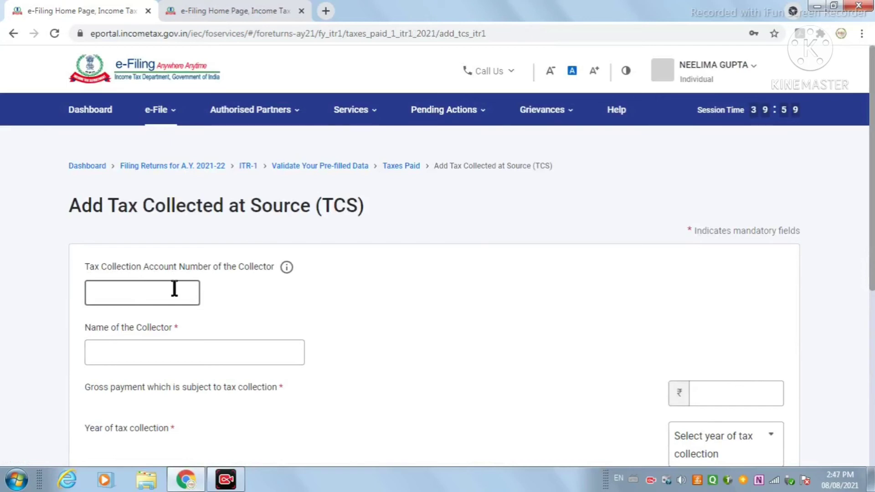
click(204, 354)
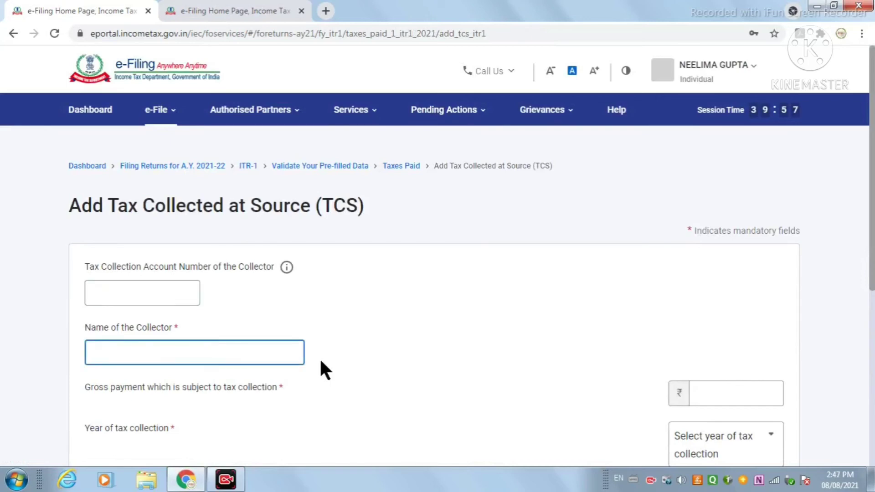
Check the gross payment, tax collected and TCS credit fields and the available collection years, and cancel the TCS entry
scroll(242, 312, down, 2)
scroll(652, 316, down, 3)
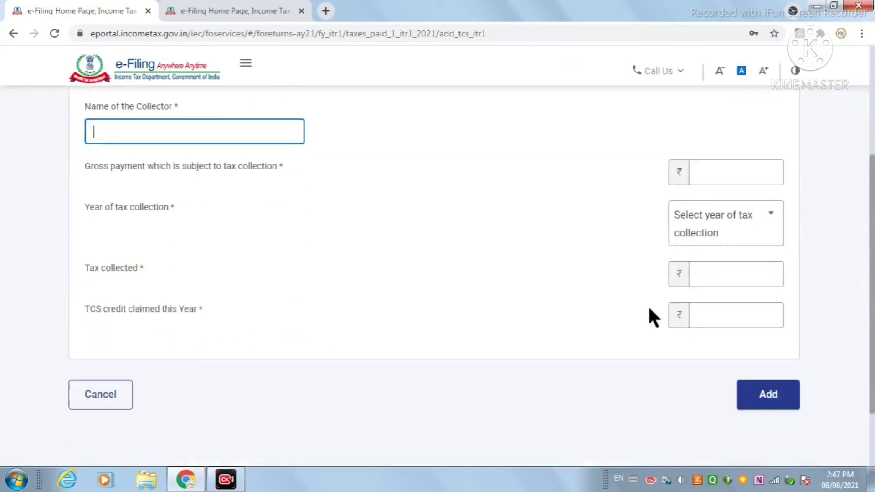
click(759, 234)
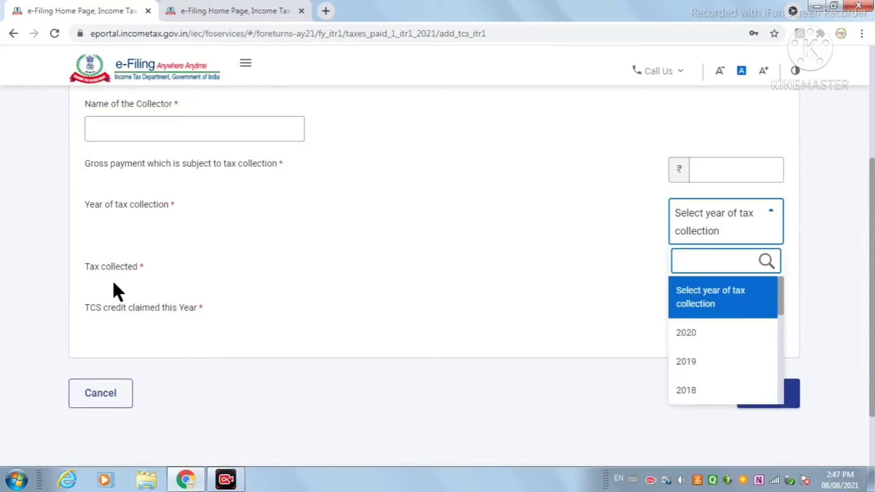
click(346, 385)
click(94, 400)
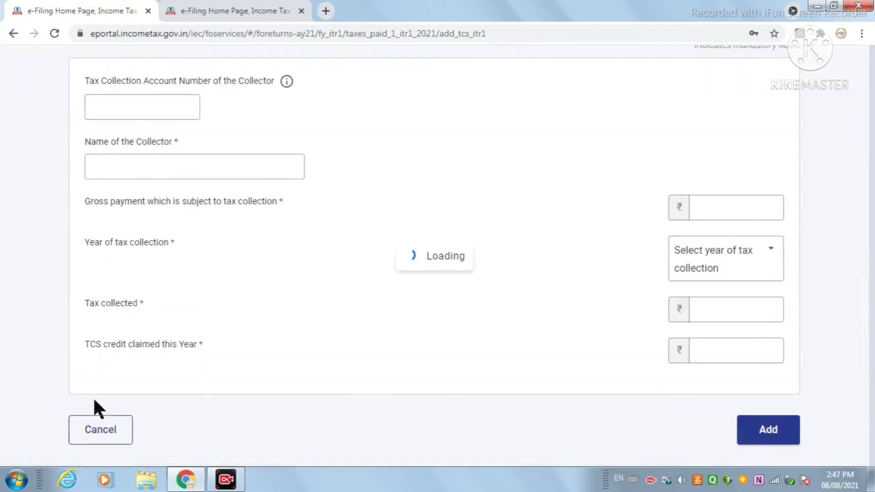
Show the details of Advance tax and Self-Assessment tax payments and open a new payment entry
scroll(283, 411, down, 5)
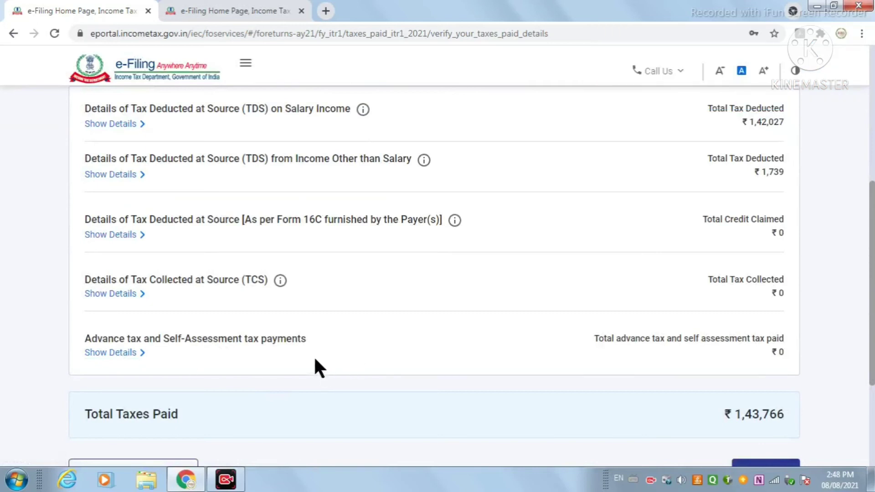
click(93, 353)
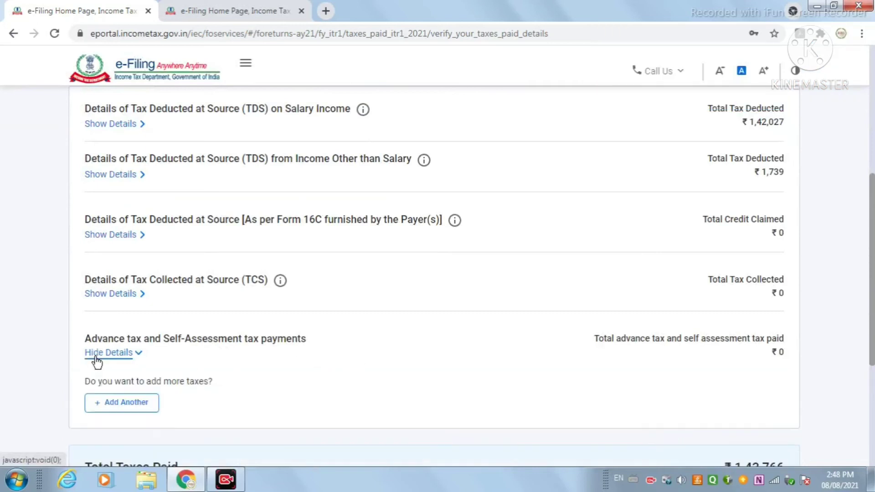
scroll(191, 387, down, 3)
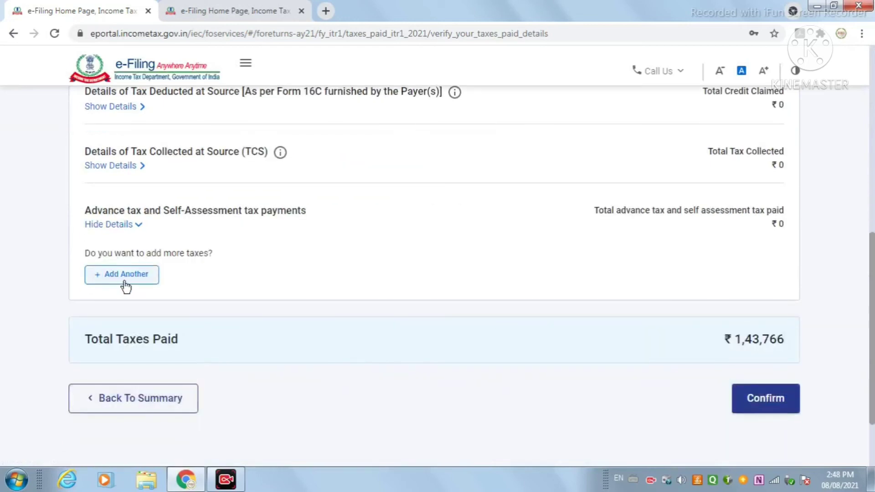
click(128, 279)
scroll(311, 360, down, 1)
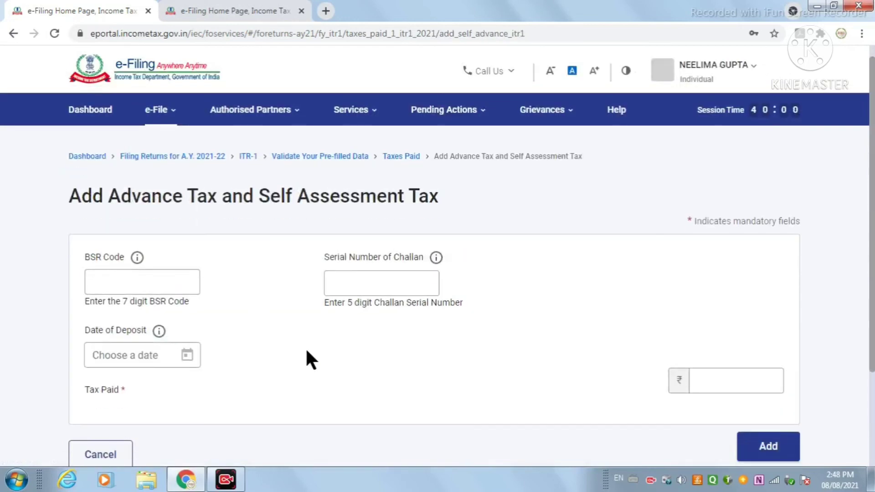
Check the BSR code, challan serial number, deposit date and tax paid fields of the payment entry and cancel it
scroll(307, 352, down, 3)
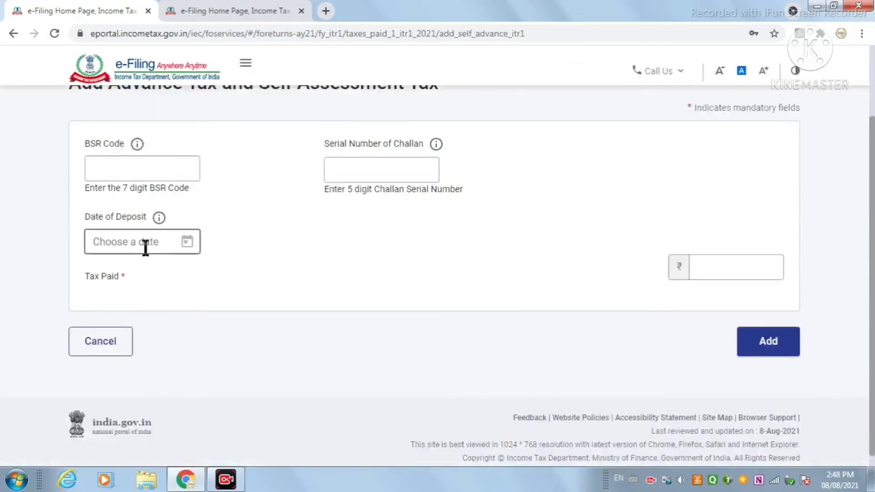
click(144, 175)
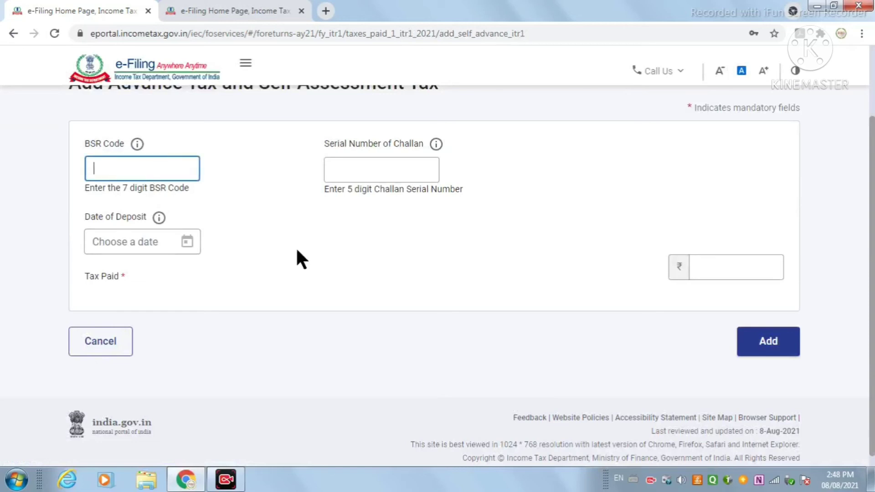
click(393, 165)
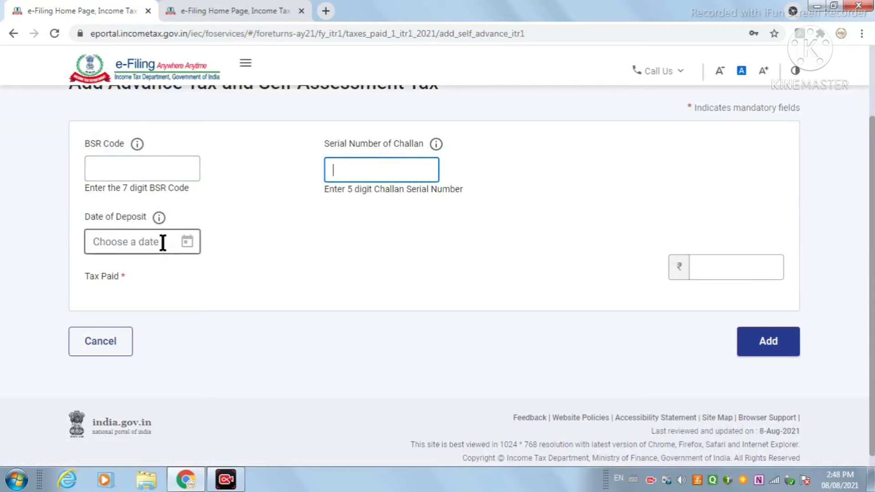
click(711, 268)
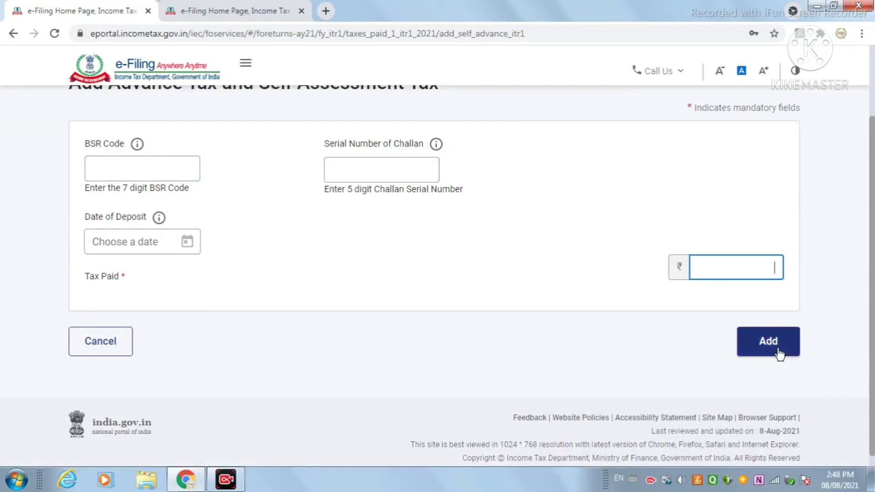
click(94, 350)
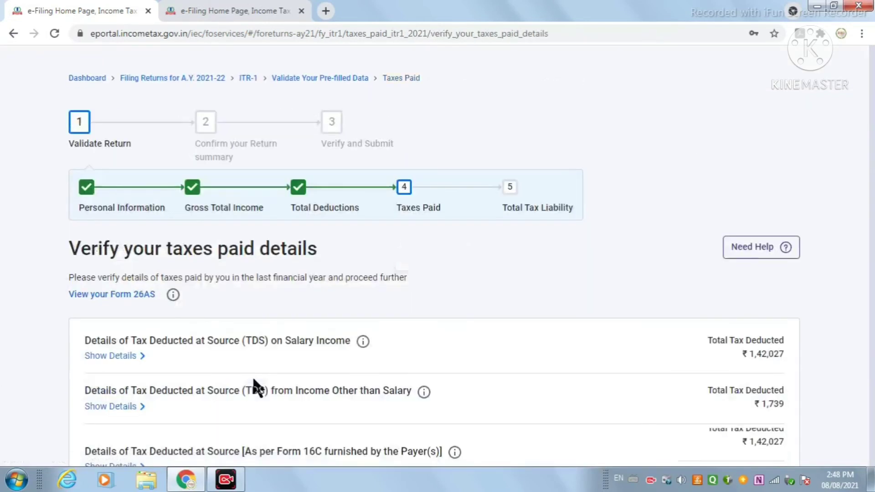
Review the TDS, TCS and advance tax sections together with the Total Taxes Paid figure
scroll(253, 379, down, 2)
scroll(253, 375, down, 5)
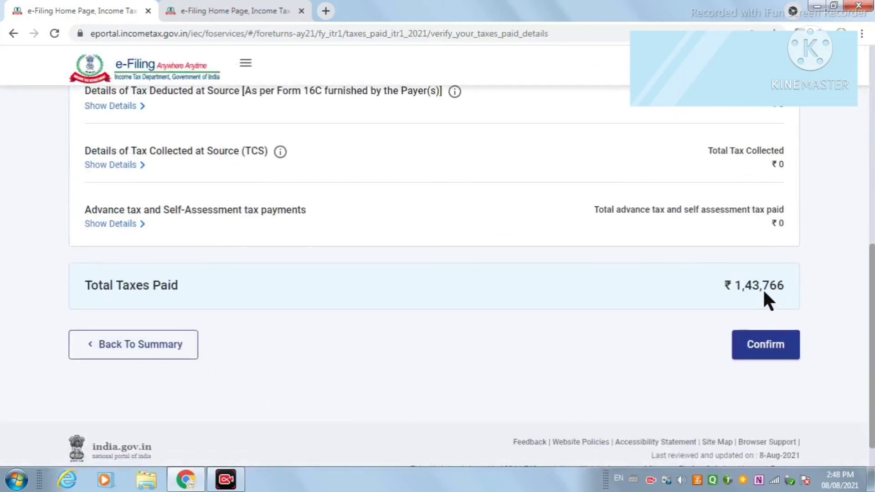
scroll(291, 166, up, 3)
scroll(238, 297, down, 1)
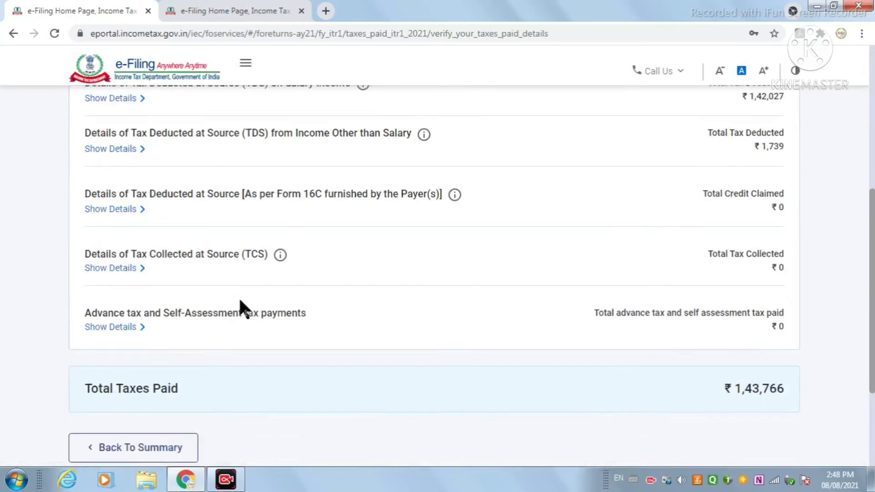
scroll(240, 302, down, 3)
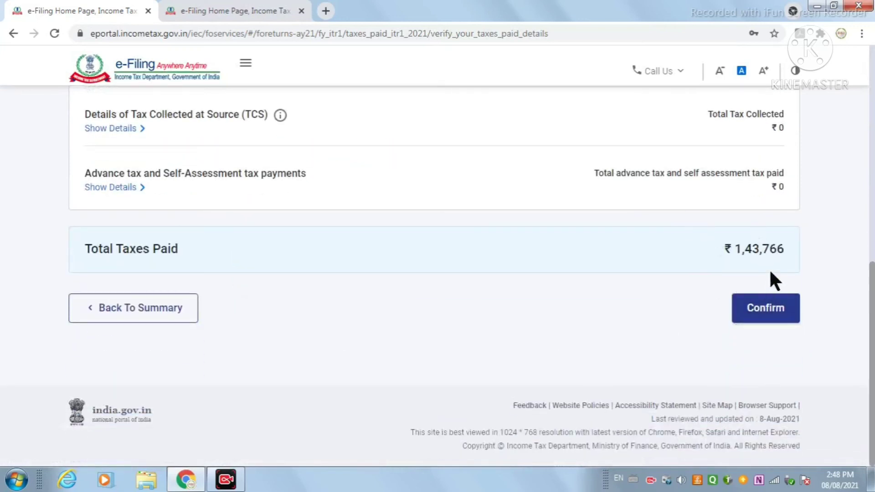
Confirm the Taxes Paid section and open the Total Tax Liability section from the Return Summary
click(775, 315)
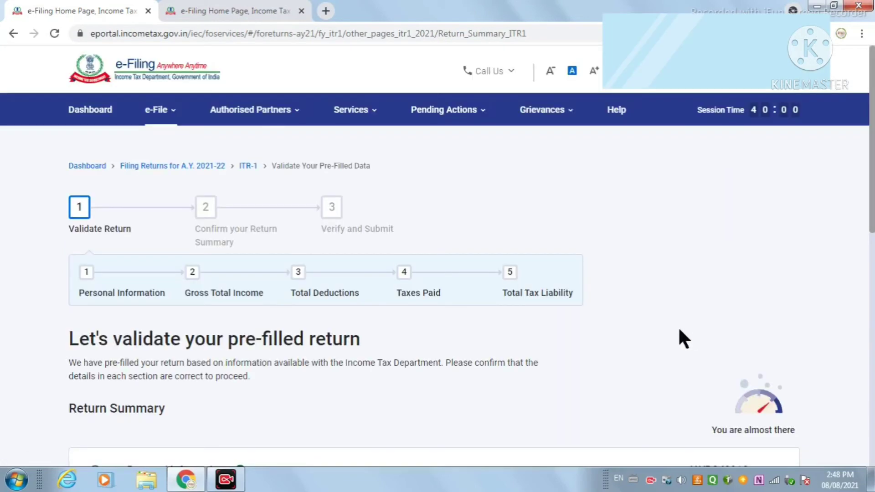
scroll(644, 330, down, 5)
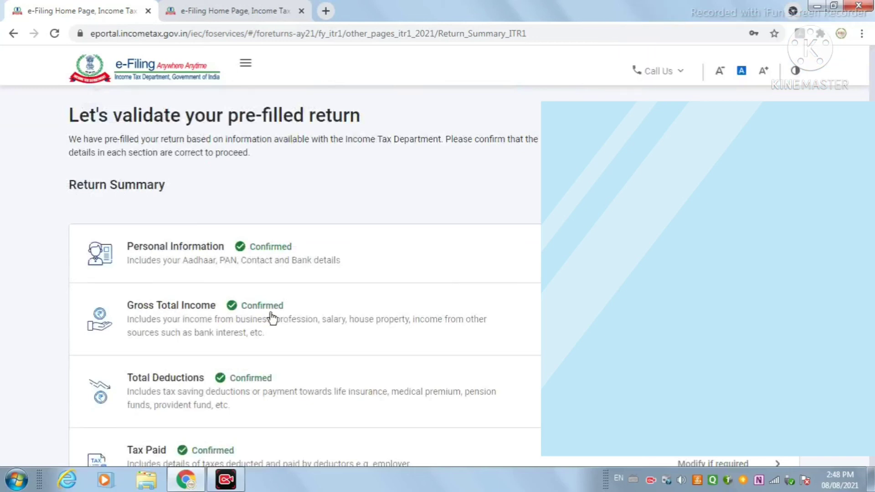
scroll(273, 316, down, 3)
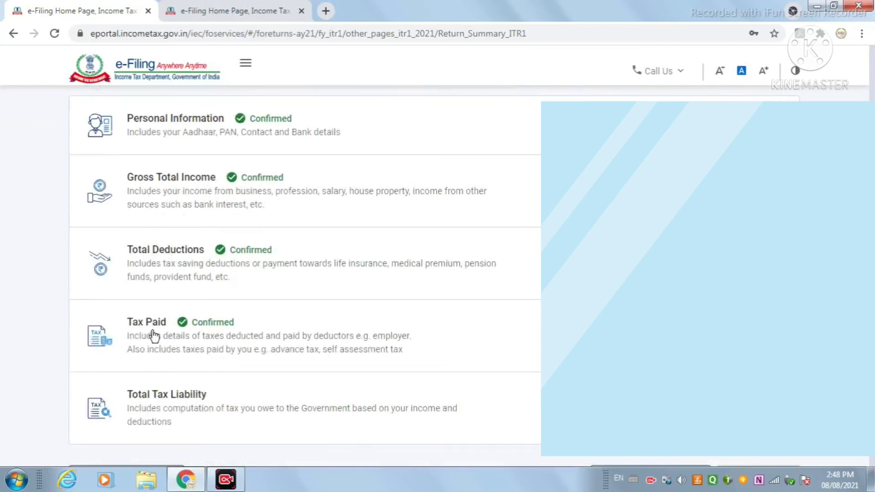
scroll(223, 328, down, 3)
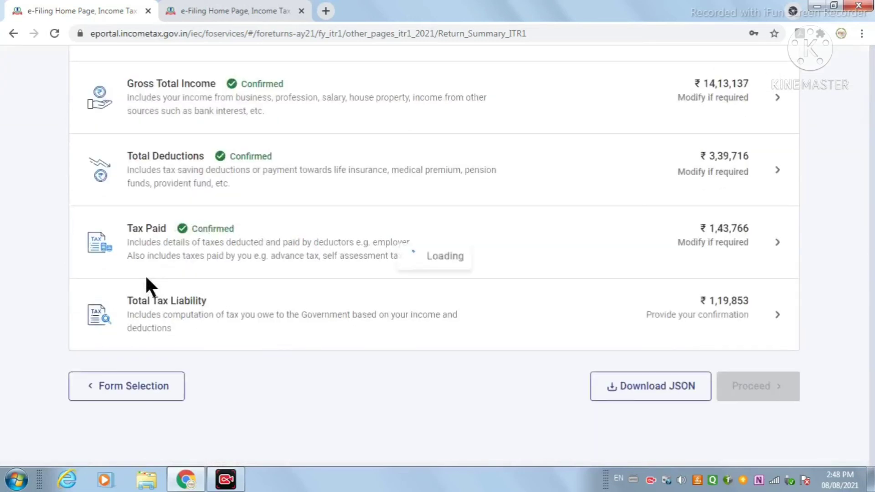
click(242, 316)
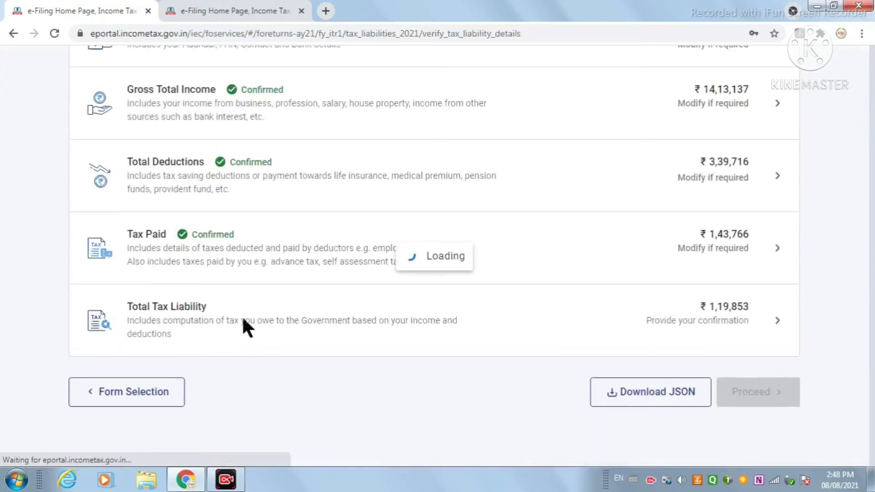
Review the Computation of Income and Computation of Tax, including the cess, the Relief u/s 89 field and the balance tax after relief
scroll(246, 327, down, 5)
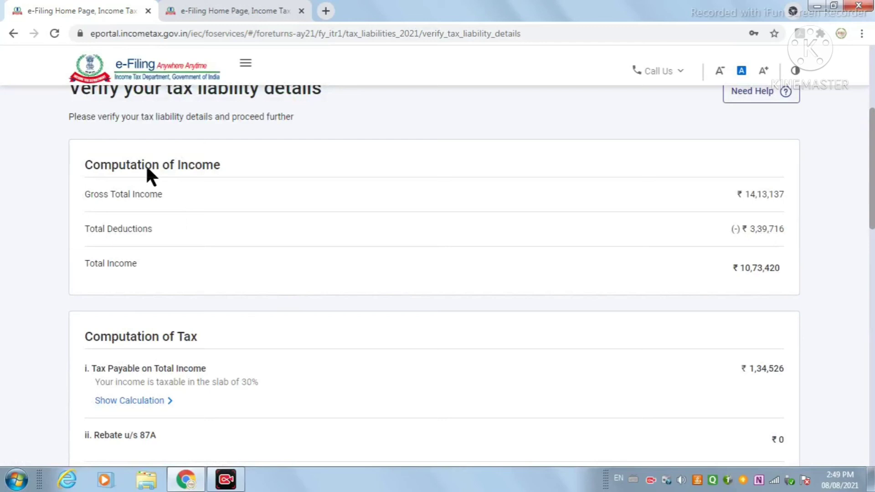
scroll(145, 264, down, 1)
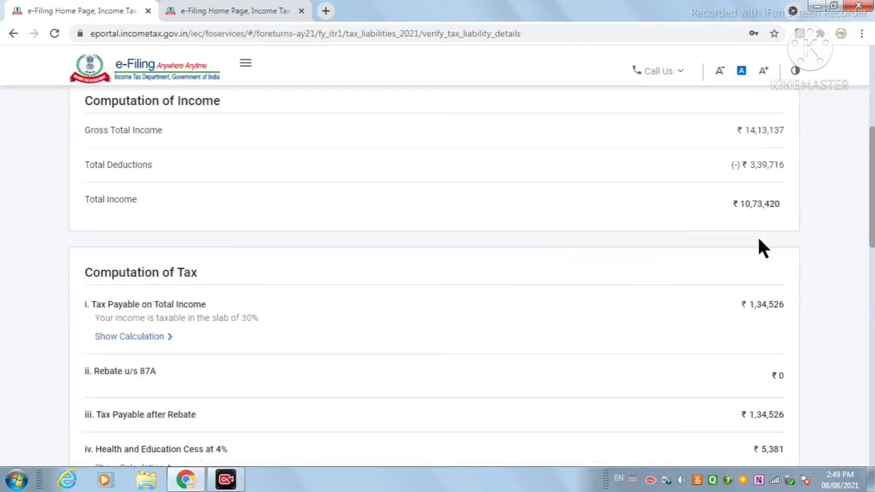
scroll(230, 308, down, 3)
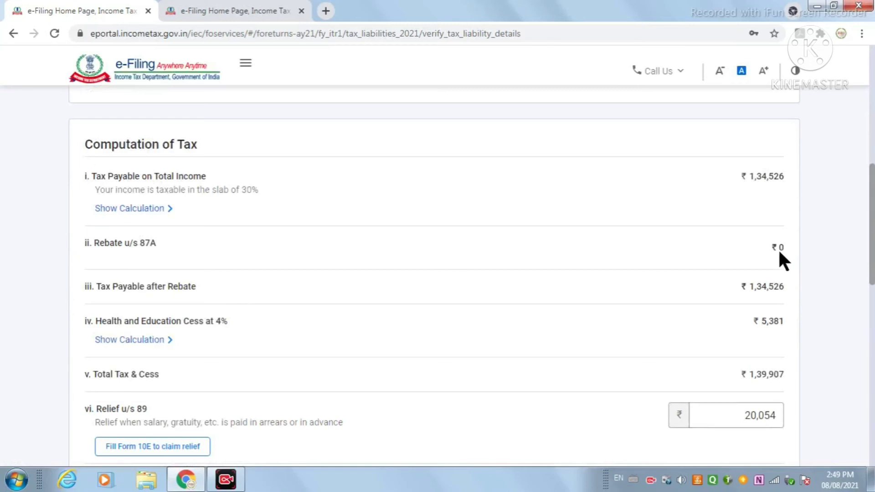
scroll(777, 248, down, 2)
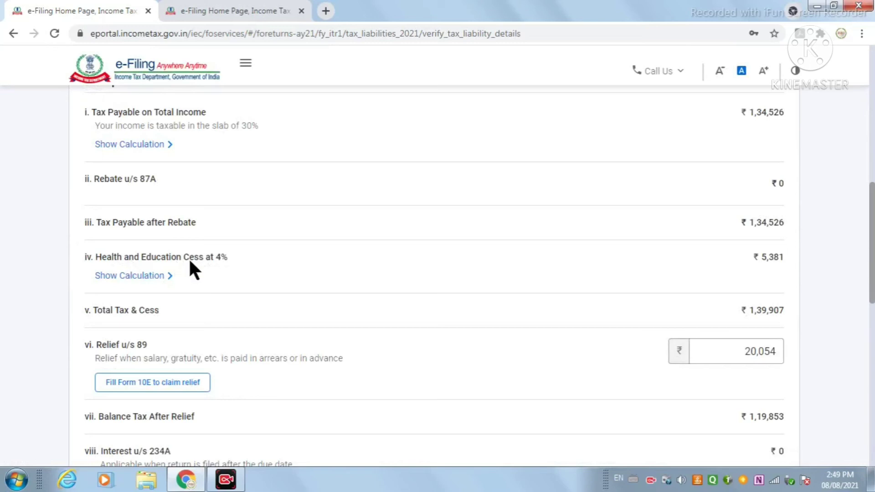
scroll(162, 319, down, 2)
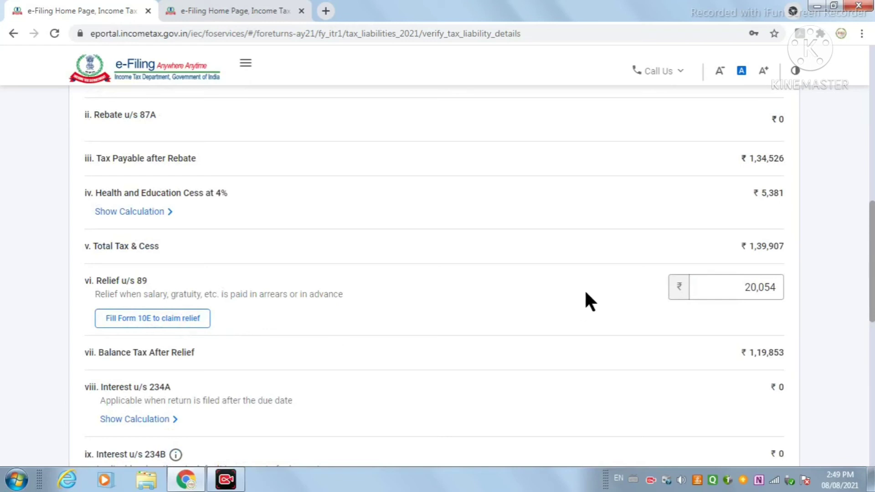
click(782, 287)
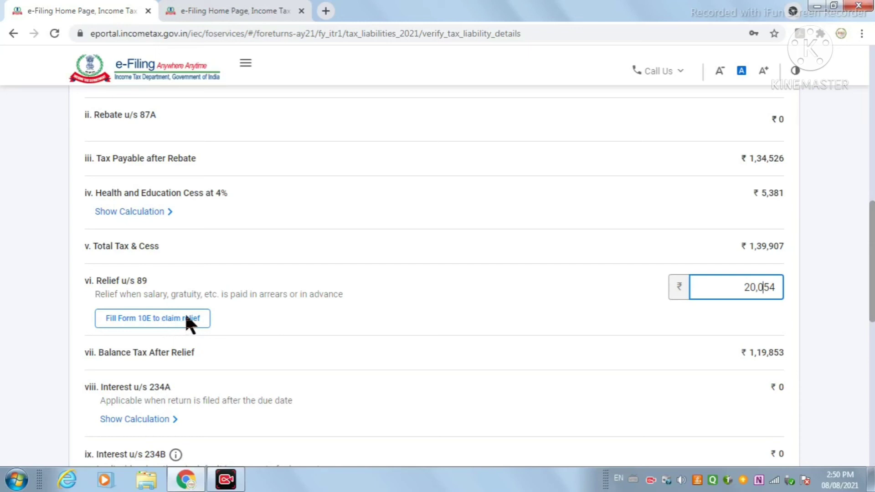
click(732, 289)
scroll(755, 299, down, 1)
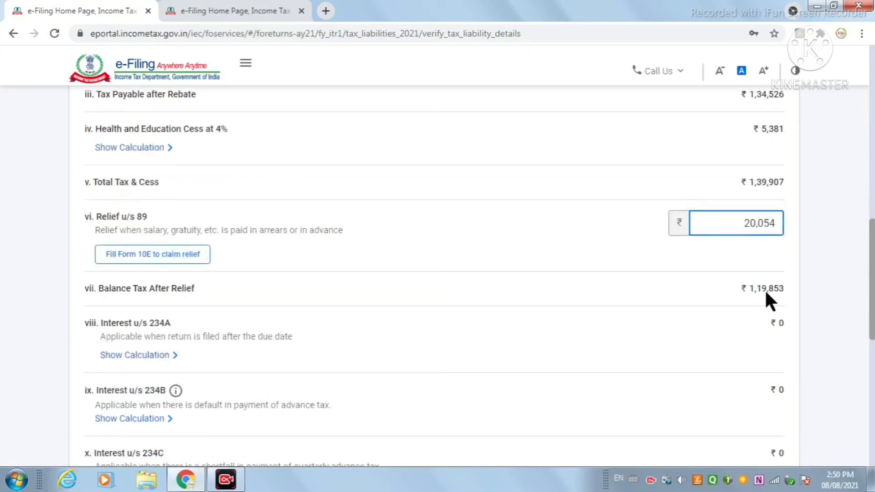
Check the interest, fee and total tax amounts and confirm the tax liability details
scroll(766, 293, down, 6)
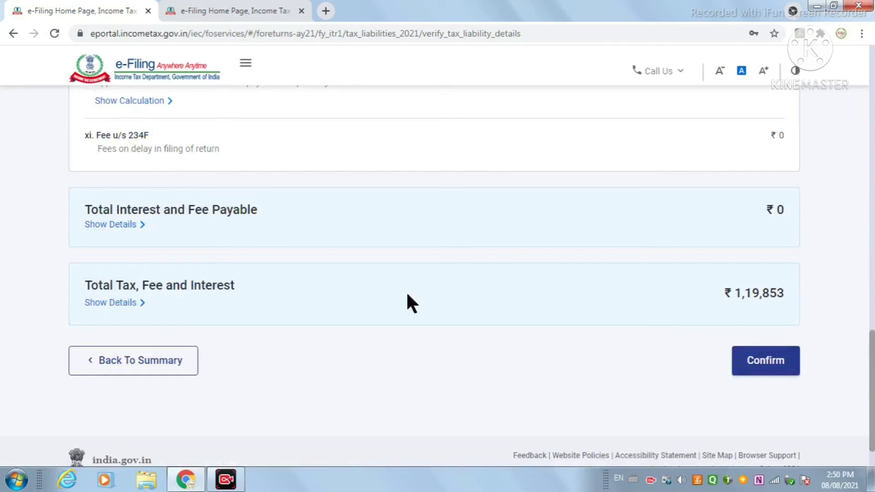
scroll(755, 297, down, 1)
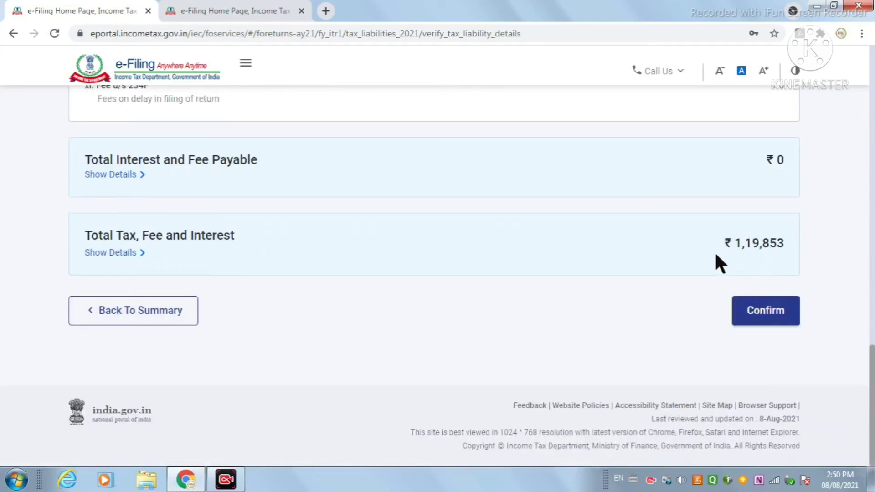
scroll(710, 283, up, 4)
scroll(722, 314, down, 4)
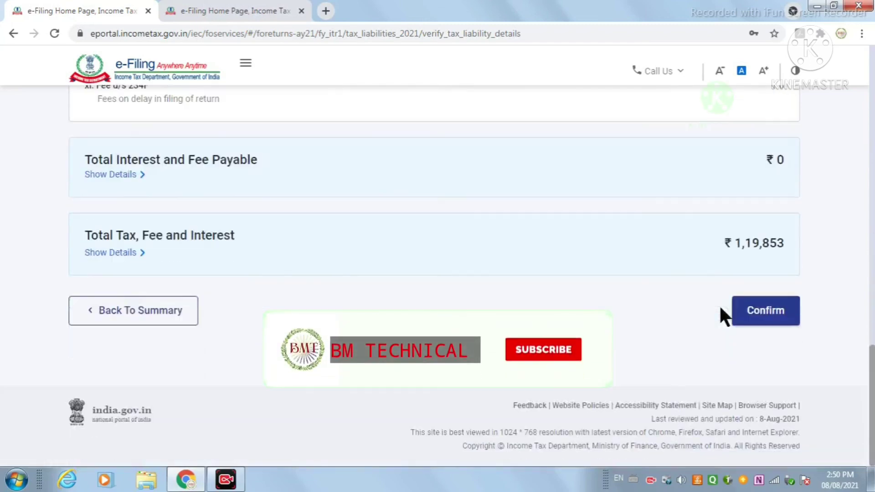
scroll(764, 314, up, 6)
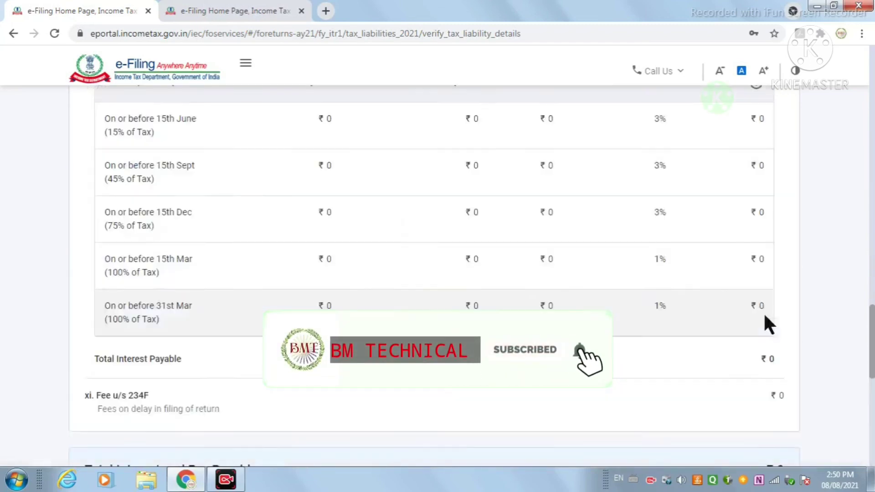
scroll(764, 316, up, 1)
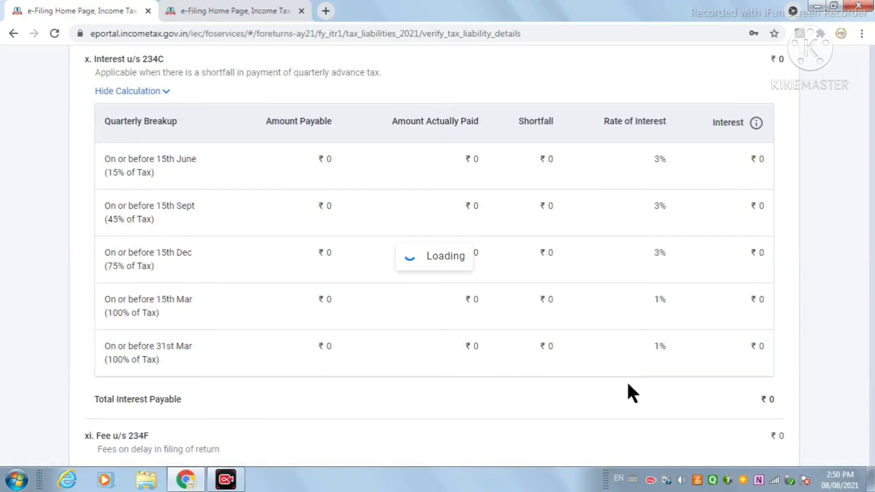
Check the confirmation status of all five sections in the Return Summary
scroll(448, 387, down, 5)
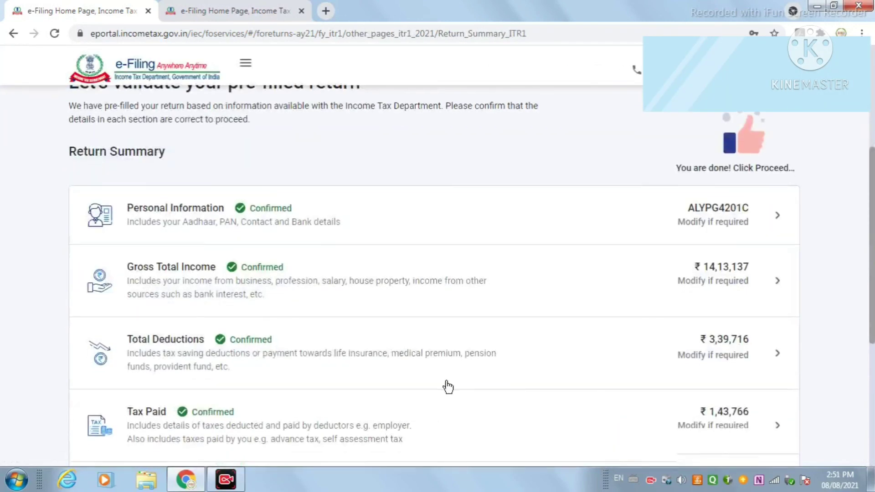
scroll(448, 386, down, 4)
scroll(312, 335, up, 5)
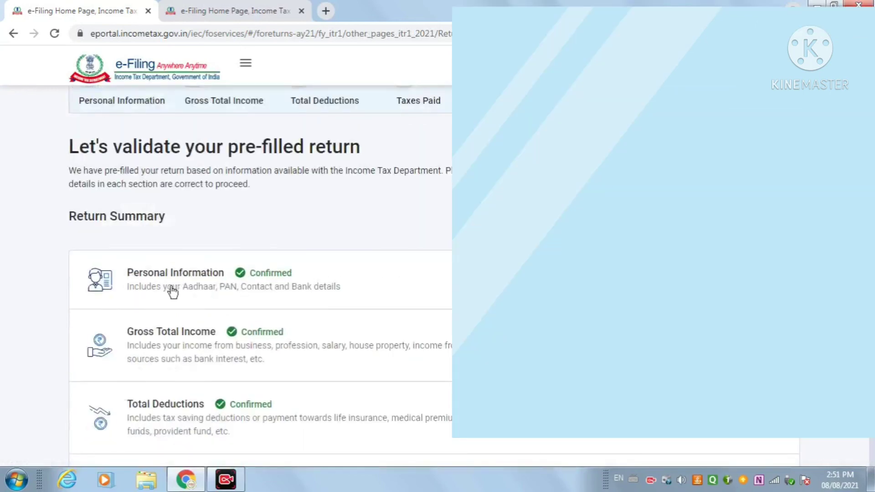
scroll(341, 352, down, 5)
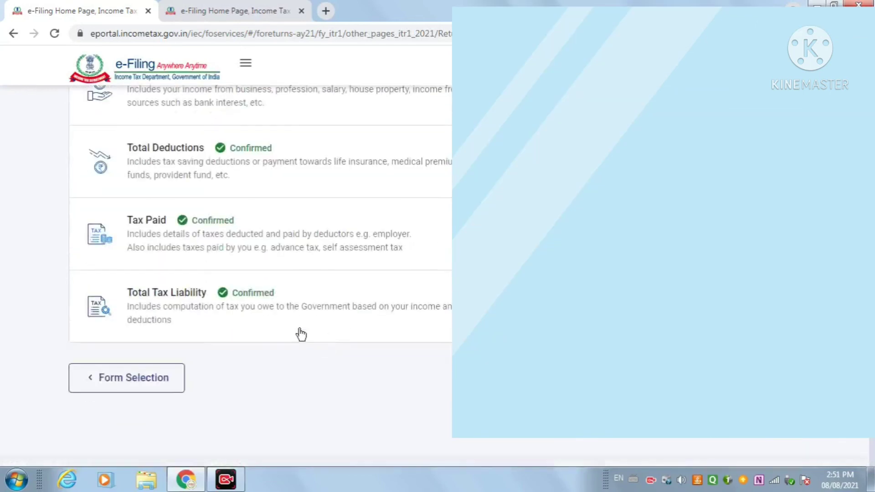
scroll(346, 314, up, 3)
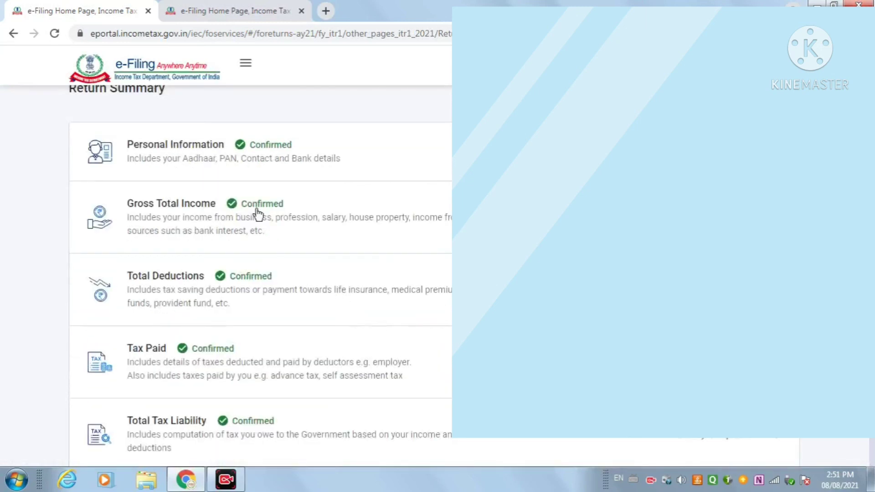
Reopen the Gross Total Income section, continue past the salary exemption questions and confirm the income source details again
click(257, 214)
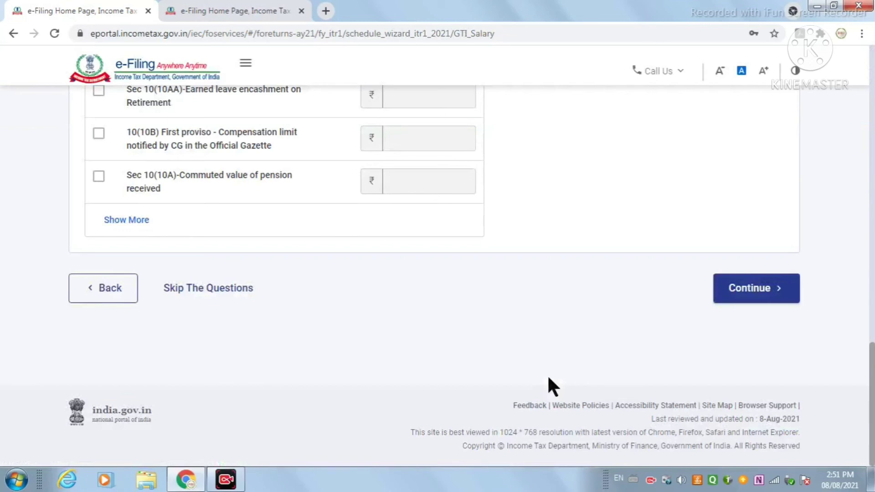
scroll(644, 361, up, 4)
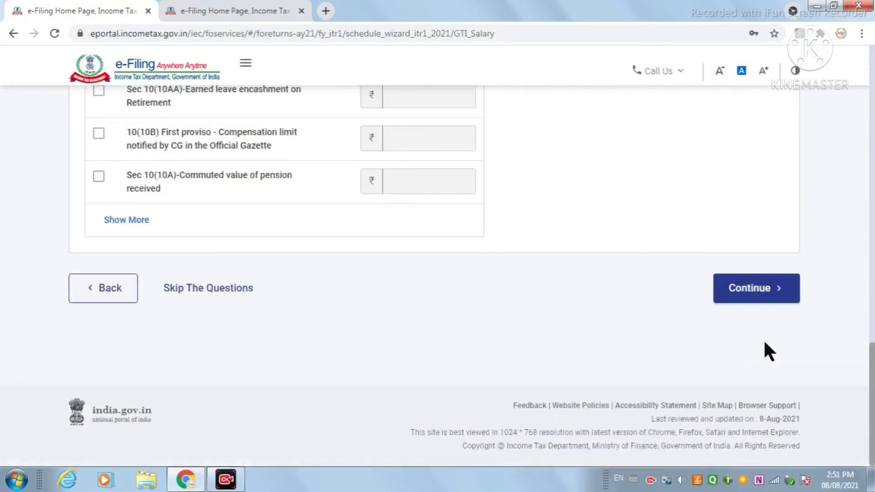
click(752, 287)
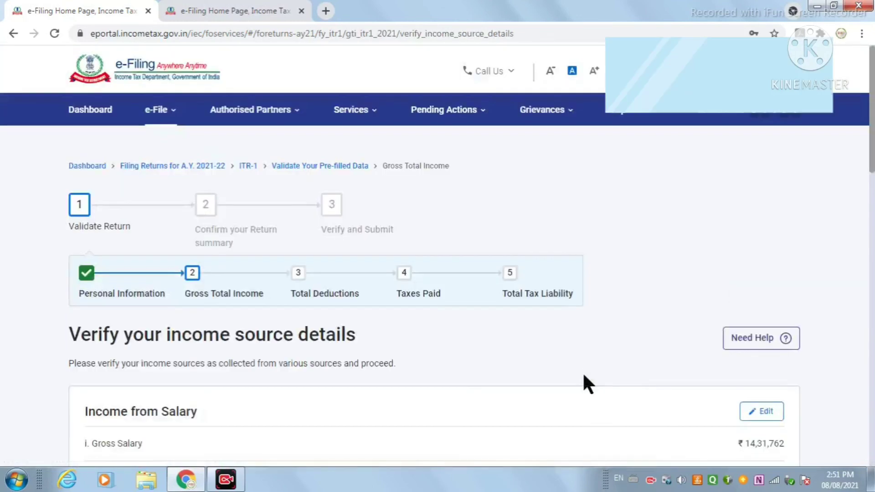
scroll(583, 376, down, 5)
scroll(582, 371, down, 15)
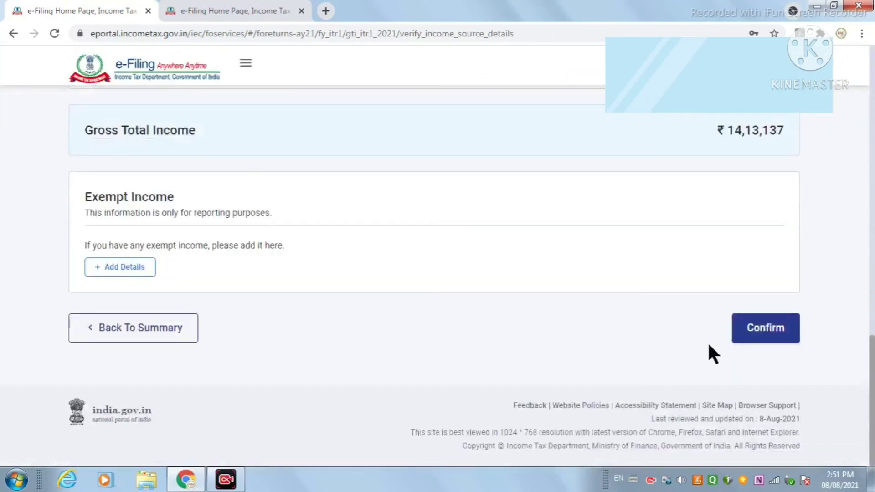
click(764, 333)
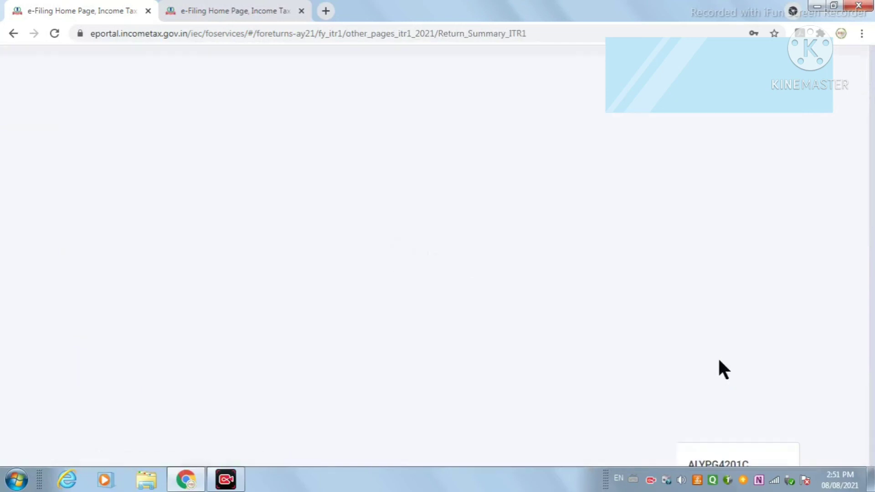
Recheck the section statuses in the Return Summary and proceed to the Tax Summary
scroll(718, 365, down, 10)
scroll(214, 328, up, 4)
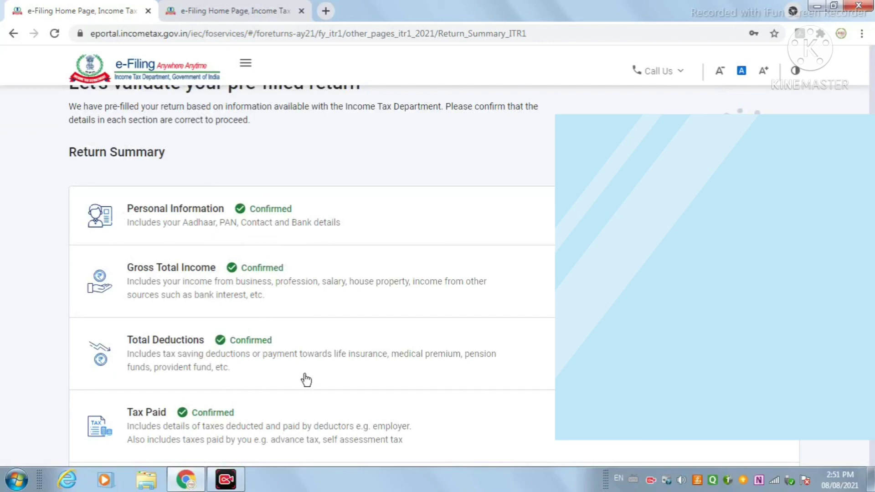
scroll(250, 396, down, 3)
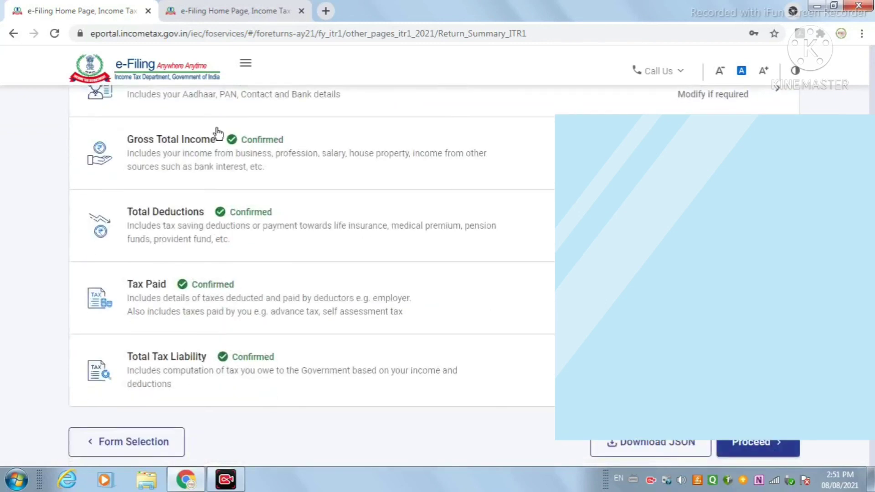
scroll(191, 341, down, 3)
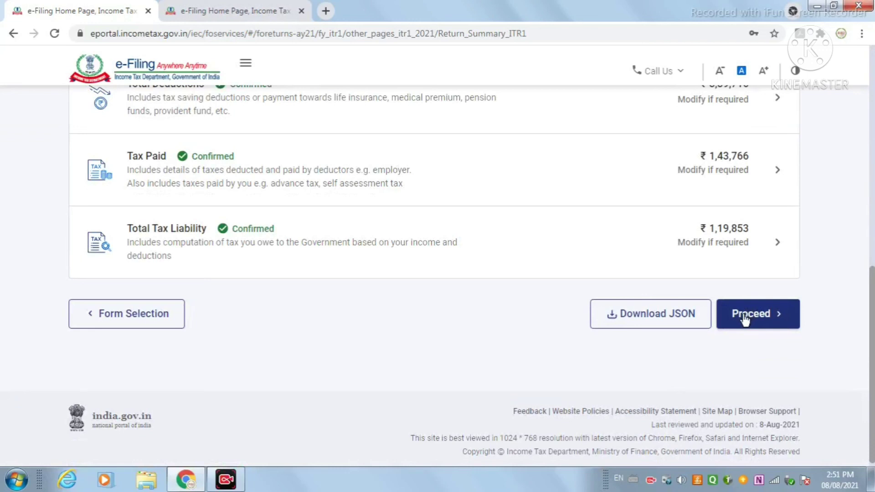
click(744, 318)
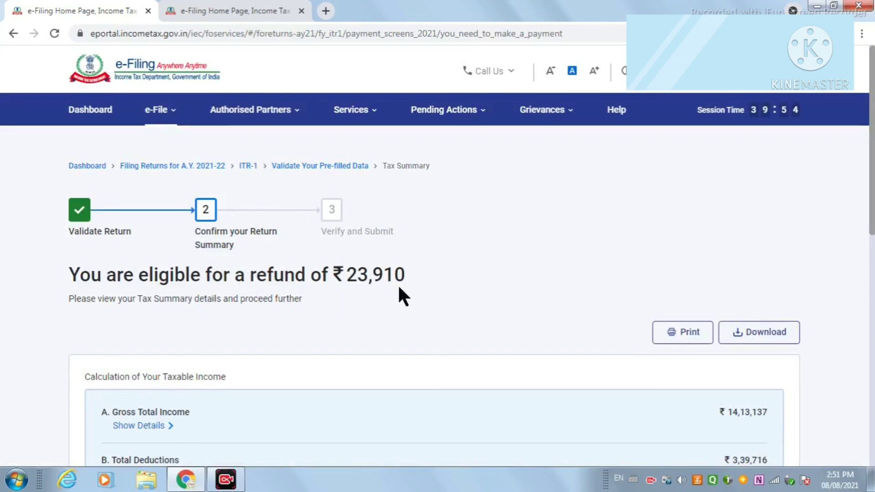
Review the Tax Summary's taxable income, tax payable, tax paid and refund amount calculations
scroll(398, 284, down, 1)
scroll(387, 281, up, 1)
scroll(376, 275, down, 1)
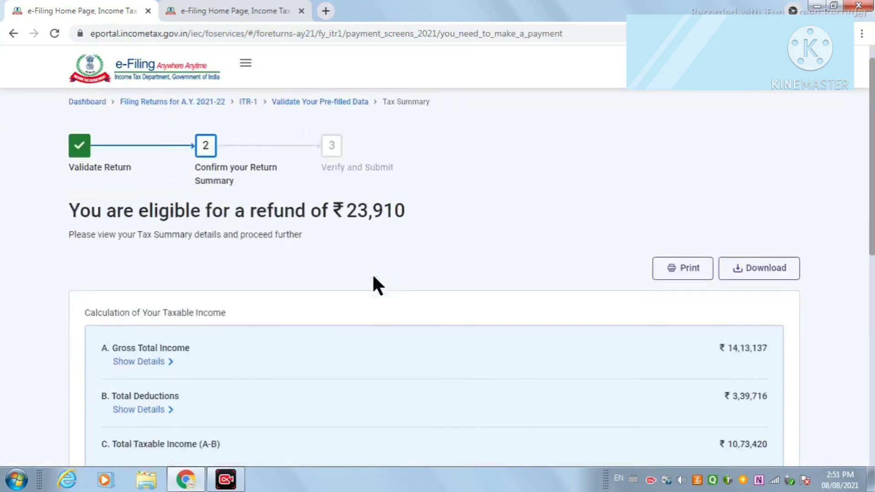
scroll(373, 276, down, 5)
scroll(372, 277, up, 4)
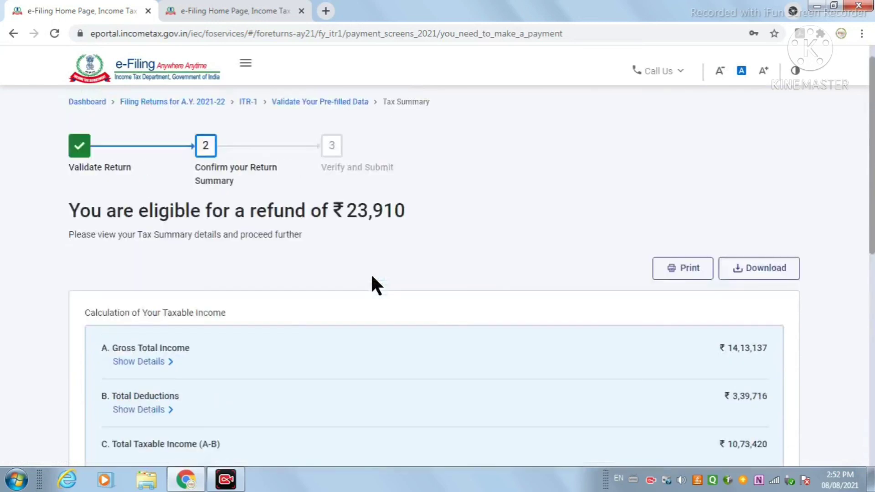
scroll(373, 277, down, 3)
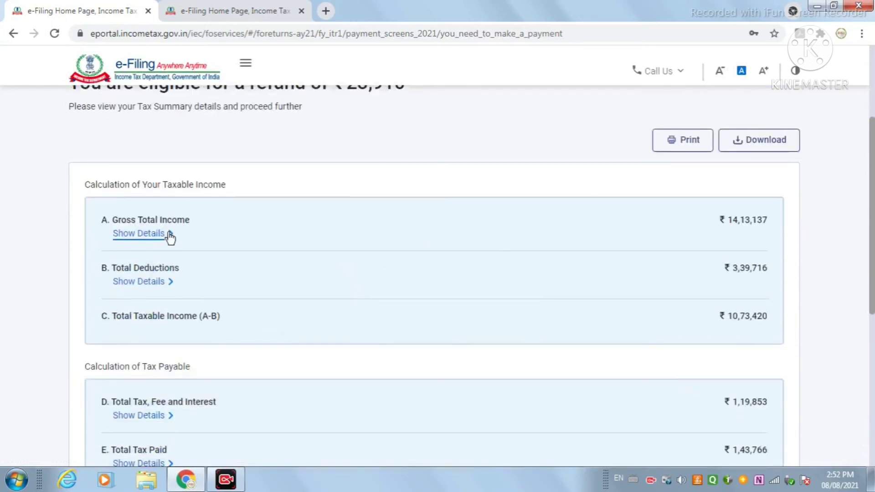
scroll(402, 305, down, 7)
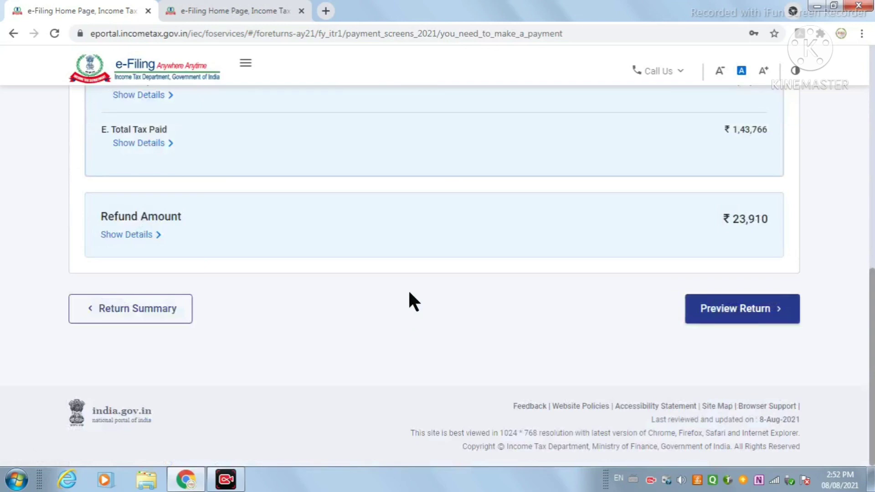
scroll(580, 293, up, 10)
scroll(527, 289, down, 7)
scroll(527, 289, down, 3)
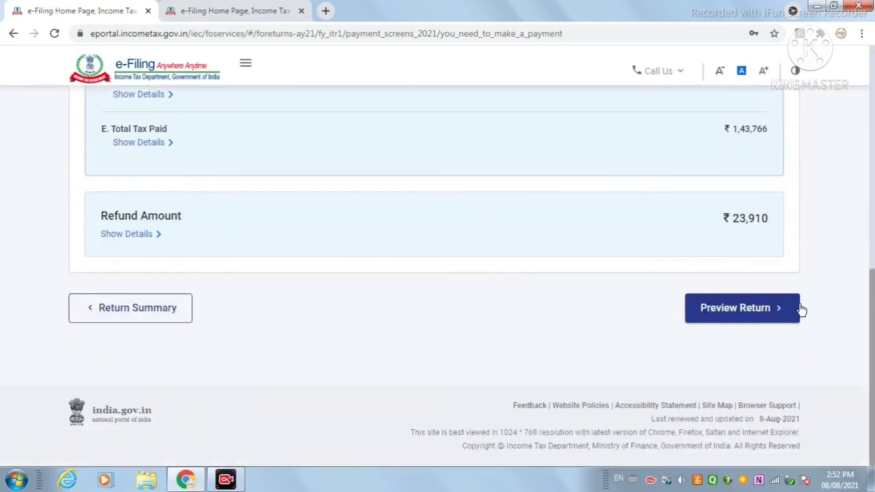
Move on from the Tax Summary to the declaration page, look it over and proceed to the full return preview
click(715, 314)
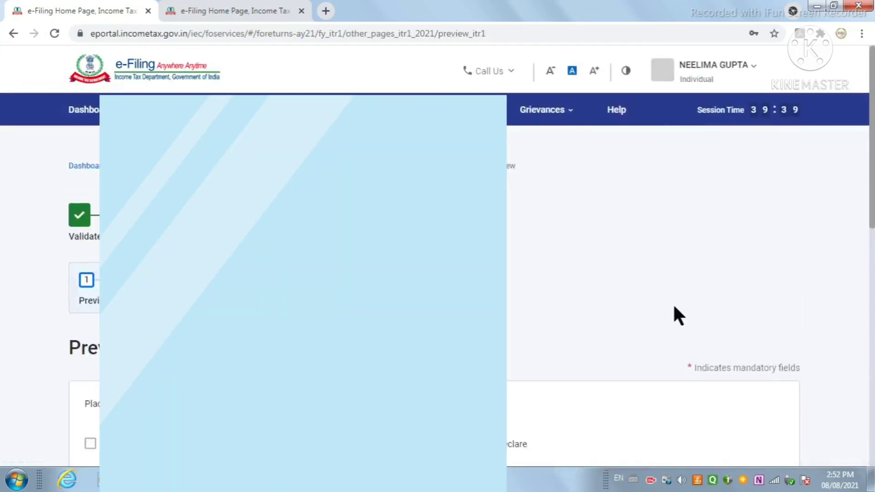
scroll(644, 291, down, 3)
scroll(639, 294, down, 2)
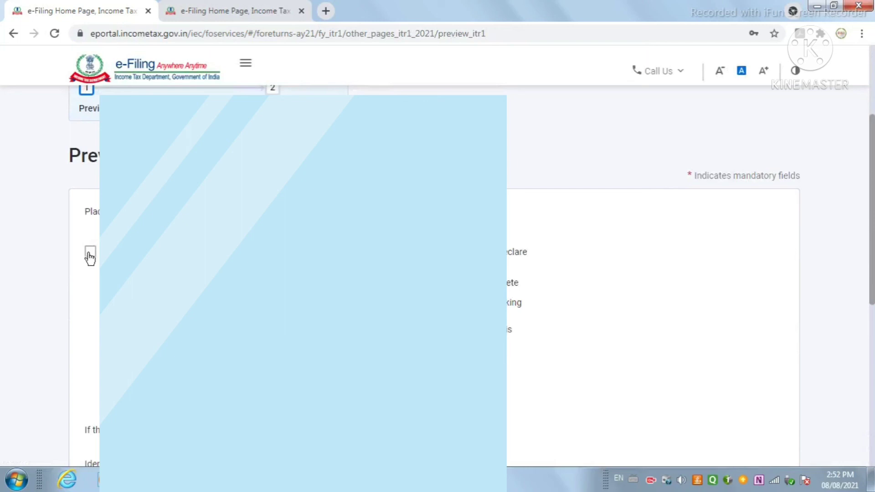
scroll(519, 314, down, 8)
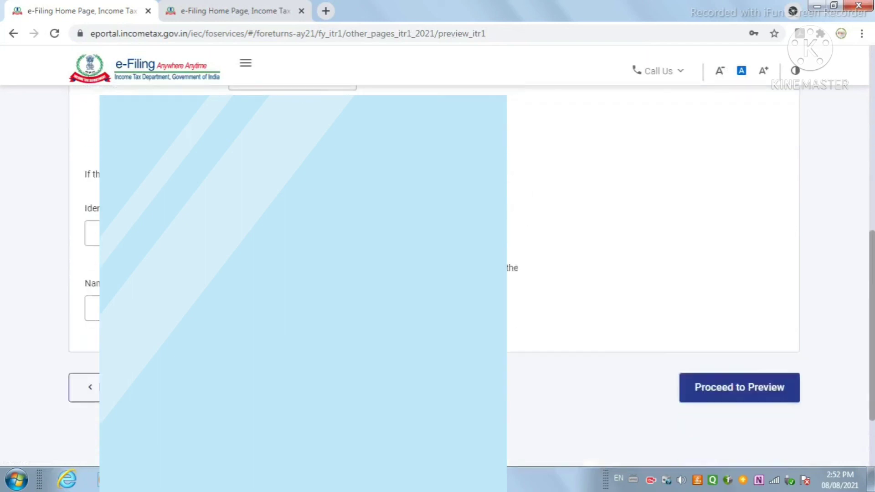
click(729, 294)
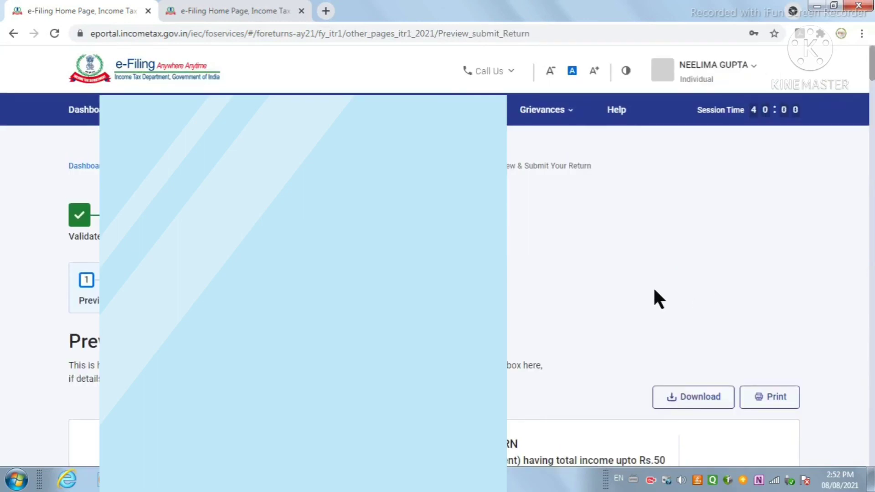
Read through the complete ITR-1 preview, from the personal information and income parts to the TDS schedules and closing declaration
scroll(652, 293, down, 3)
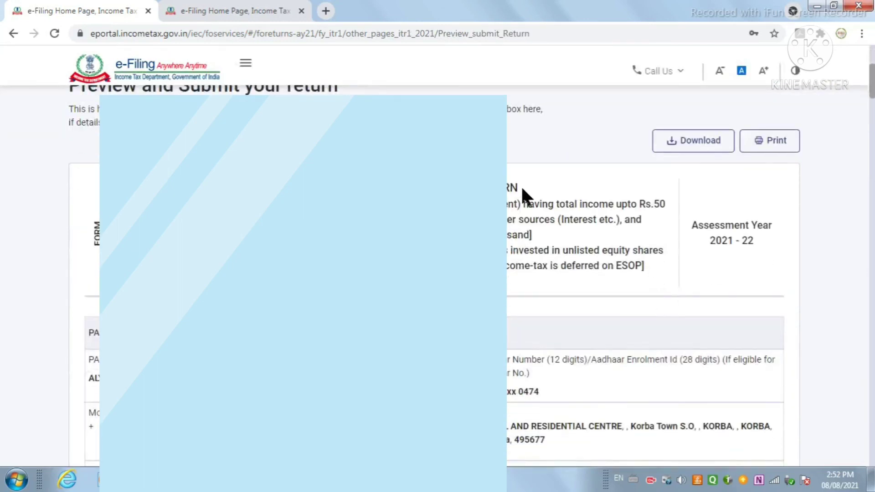
scroll(647, 175, down, 6)
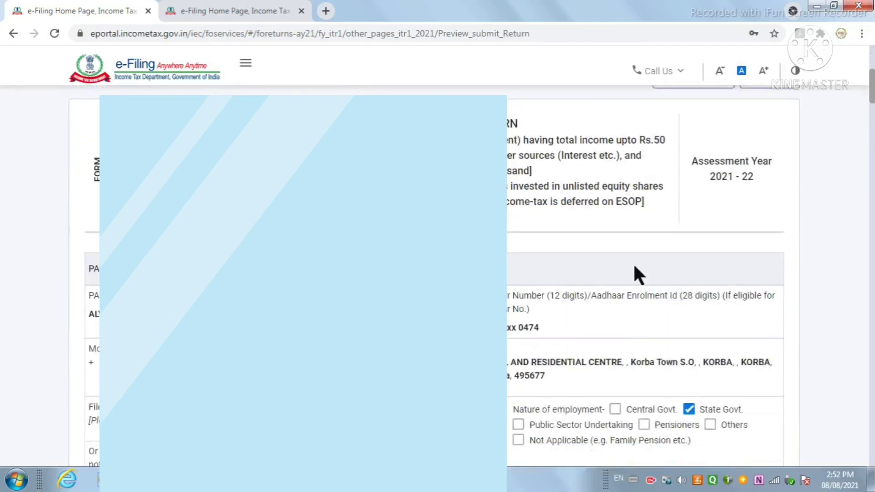
scroll(605, 262, down, 14)
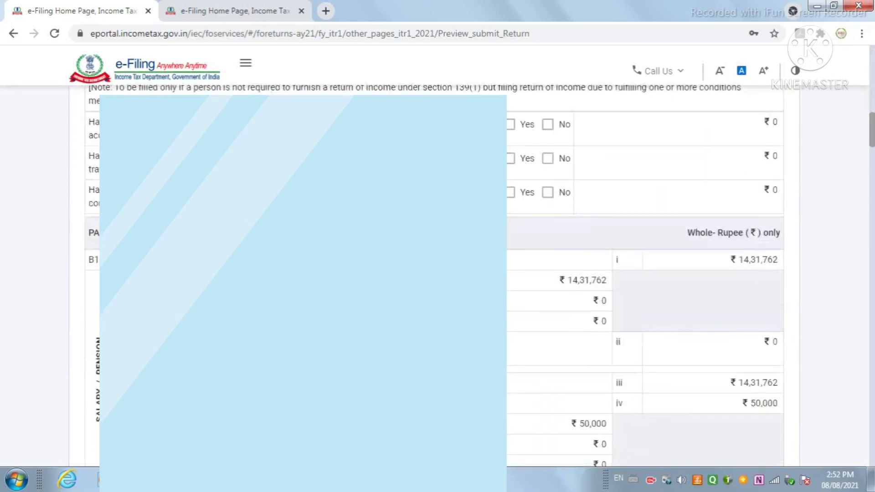
scroll(644, 273, down, 11)
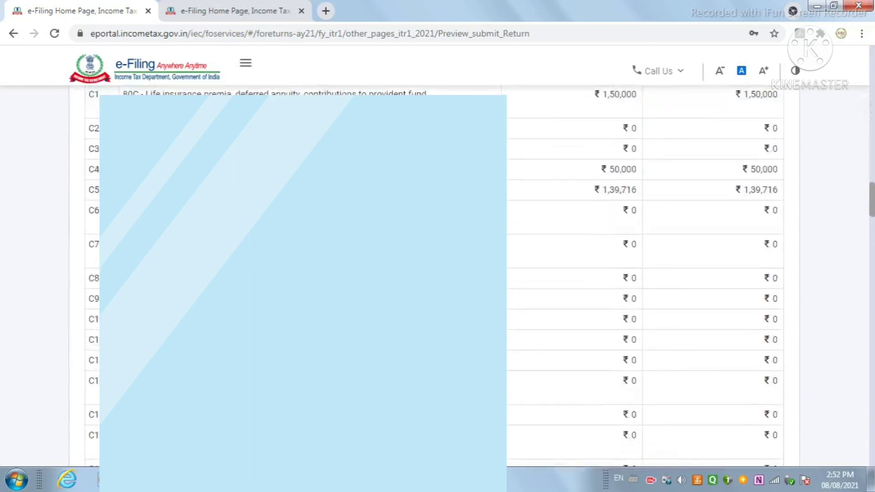
scroll(645, 274, down, 20)
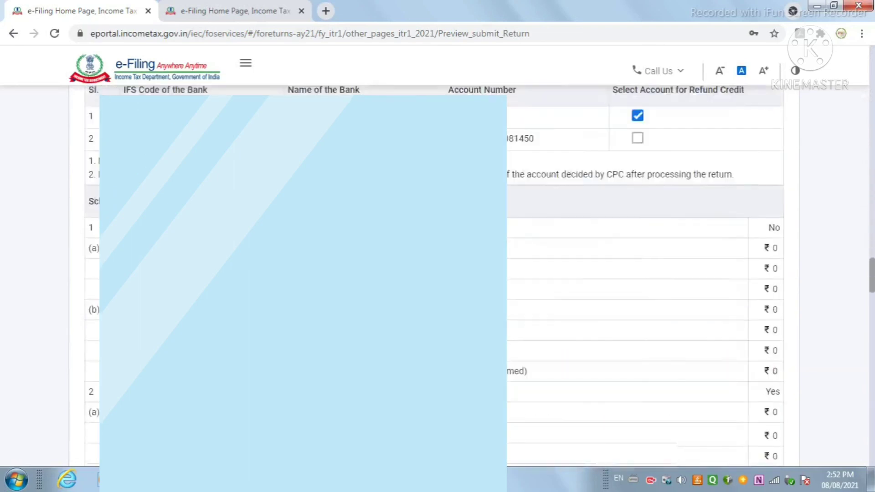
scroll(645, 273, down, 20)
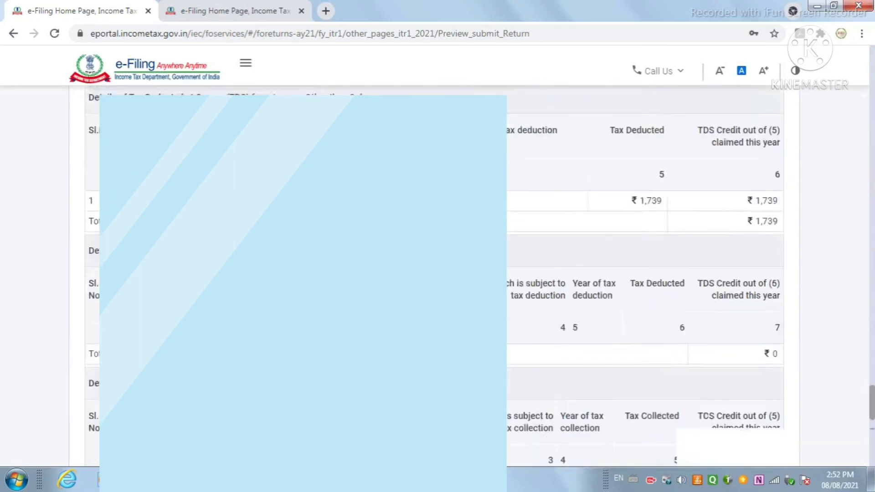
scroll(645, 274, up, 20)
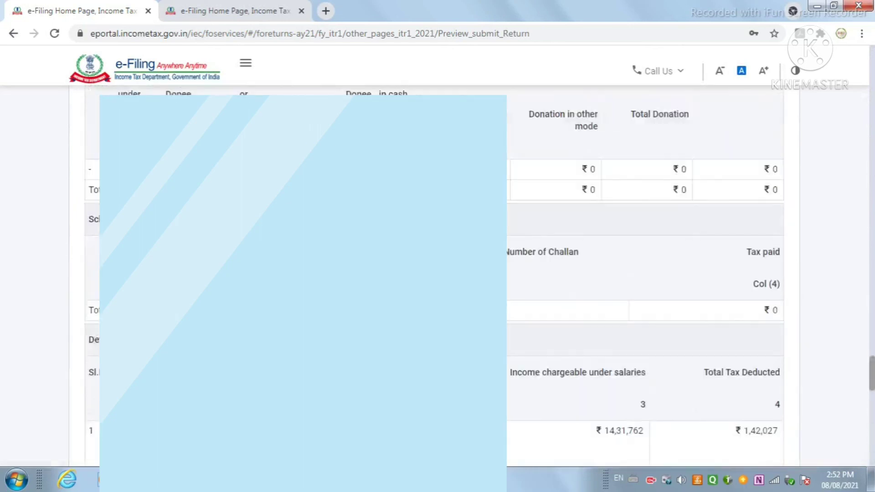
scroll(645, 273, up, 20)
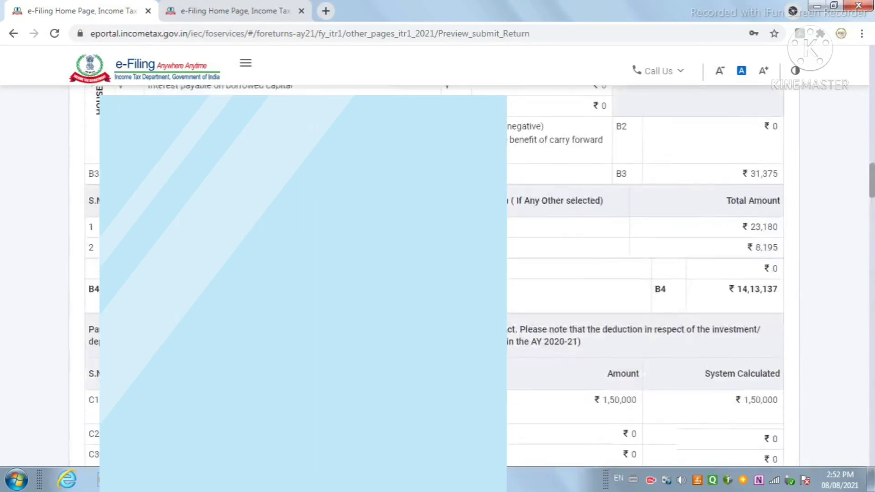
scroll(644, 273, up, 12)
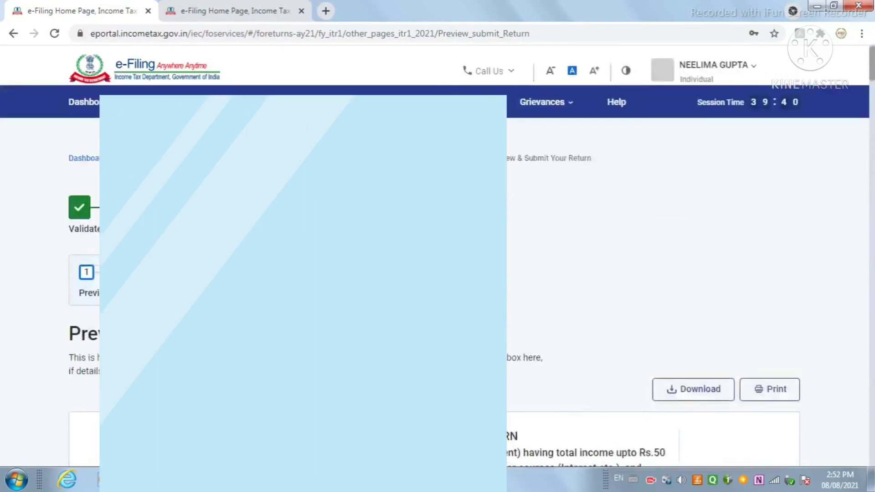
scroll(645, 274, down, 5)
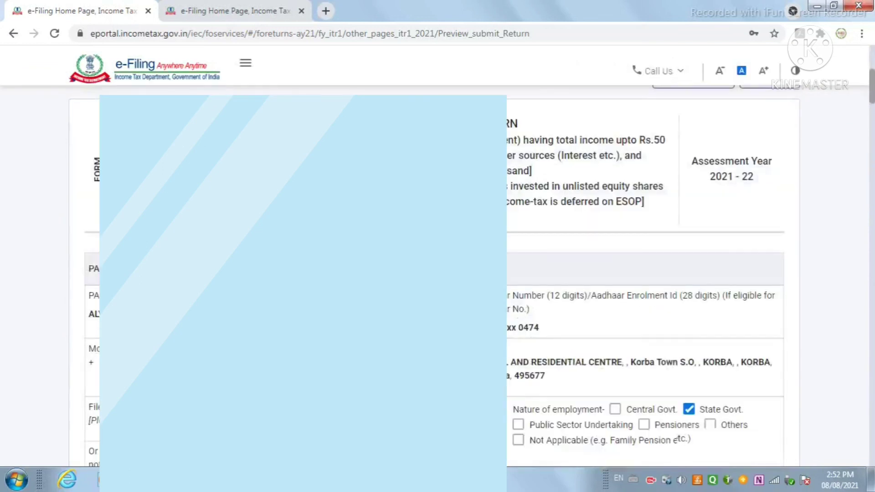
scroll(609, 296, down, 20)
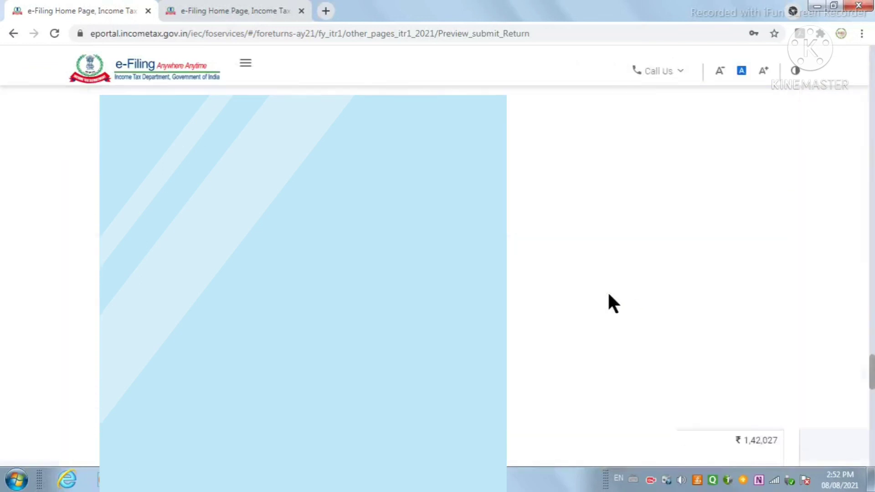
scroll(612, 303, down, 1)
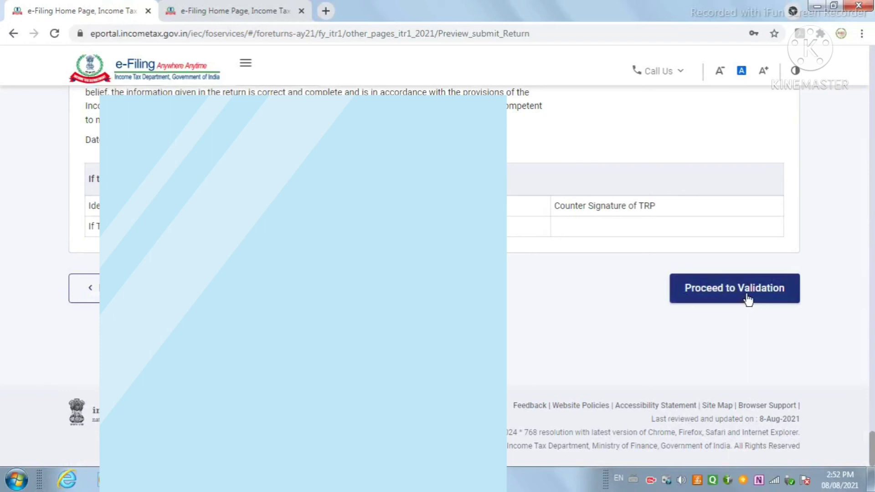
Examine the preview's download and print options, and recheck the income and deduction parts through to the verification section
scroll(692, 231, up, 15)
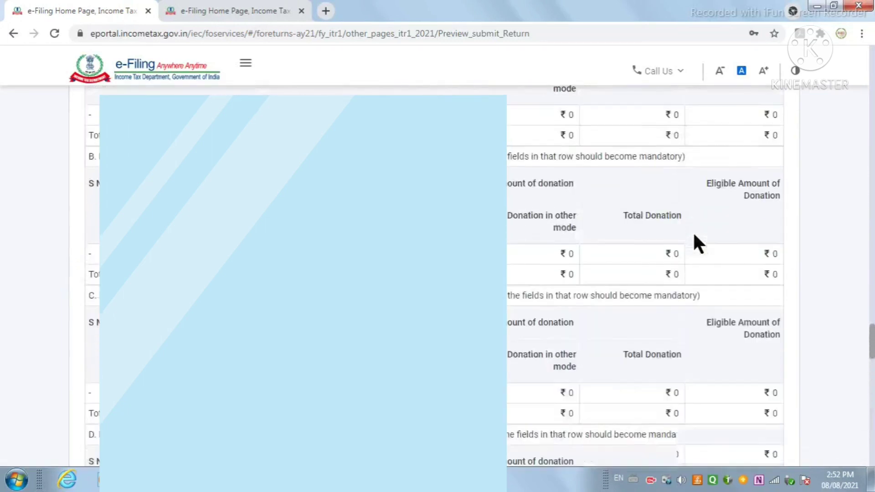
scroll(693, 231, up, 15)
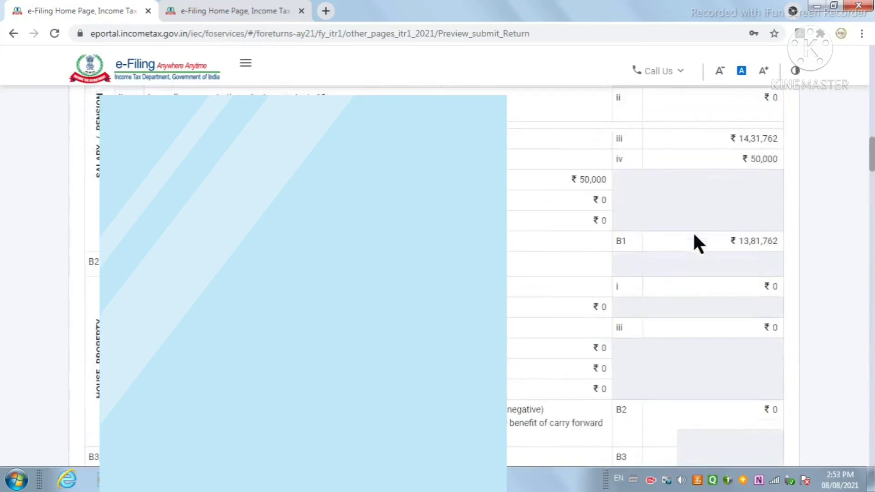
scroll(692, 242, up, 15)
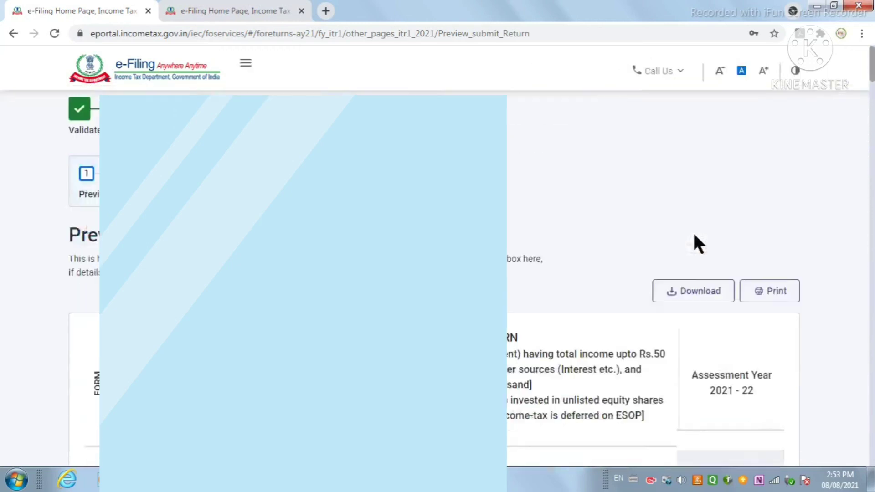
scroll(693, 235, down, 2)
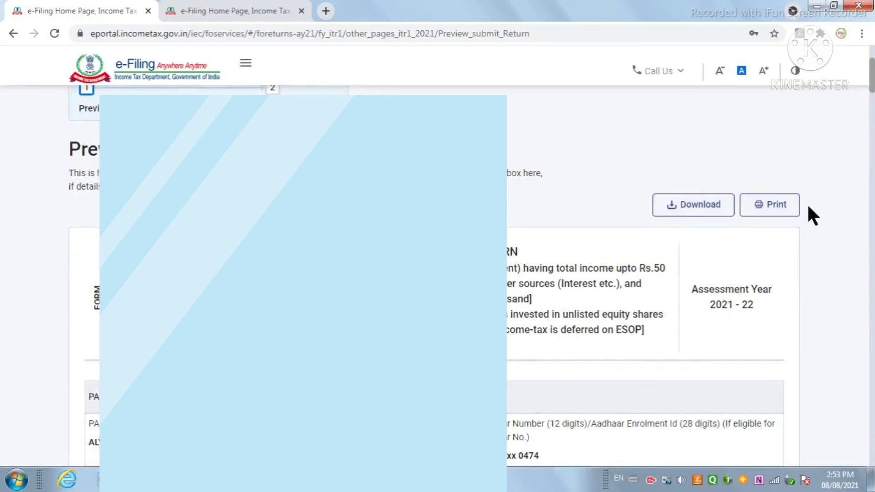
scroll(786, 212, down, 10)
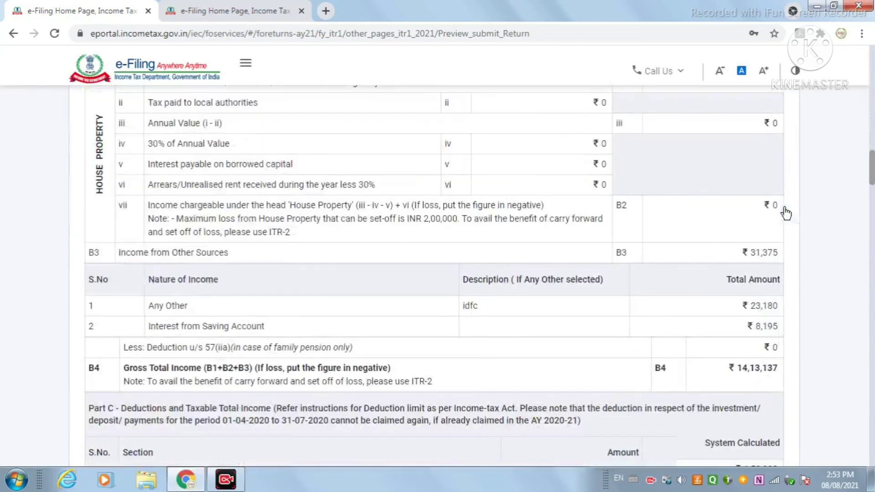
scroll(849, 181, down, 20)
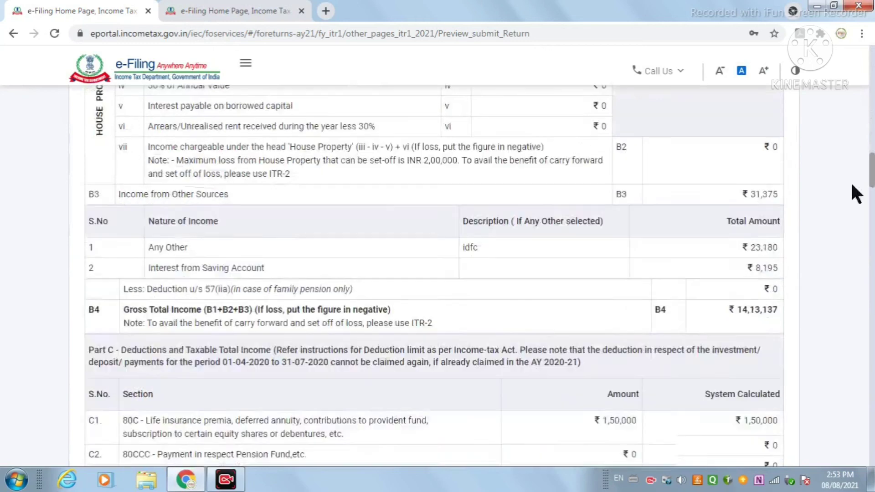
scroll(843, 258, down, 10)
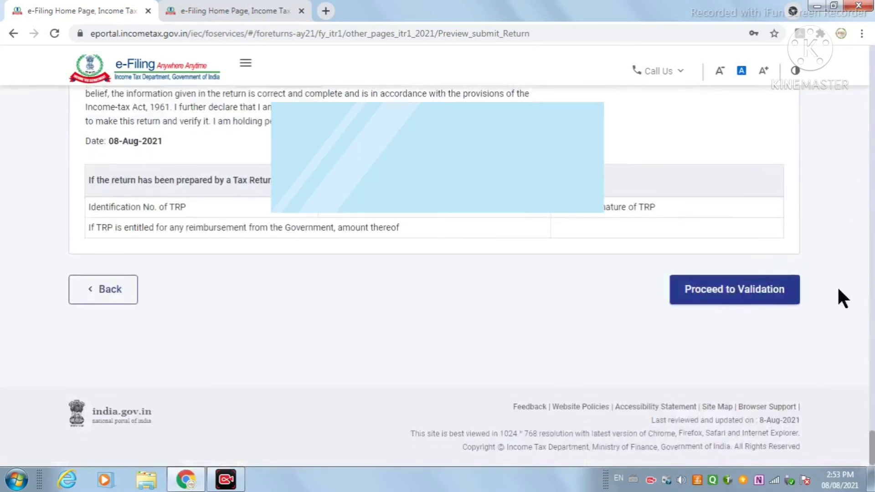
Try to proceed from the end of the return preview to validation
click(697, 292)
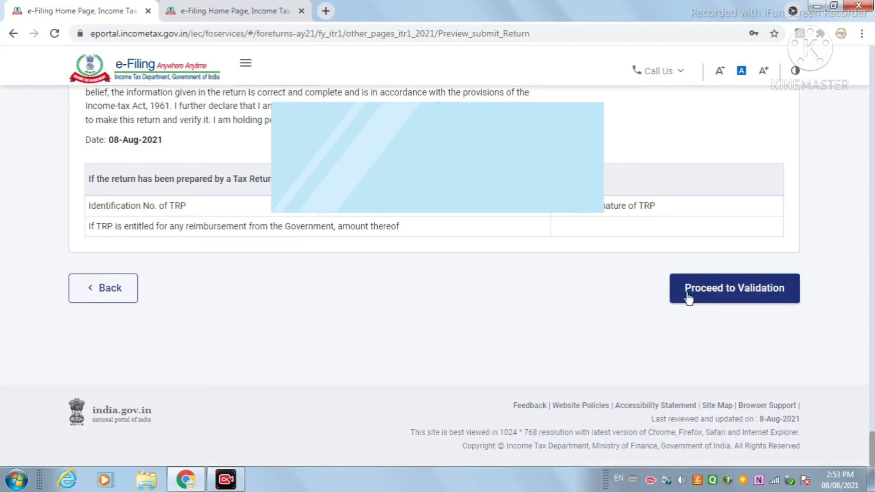
scroll(553, 254, up, 5)
scroll(562, 255, down, 5)
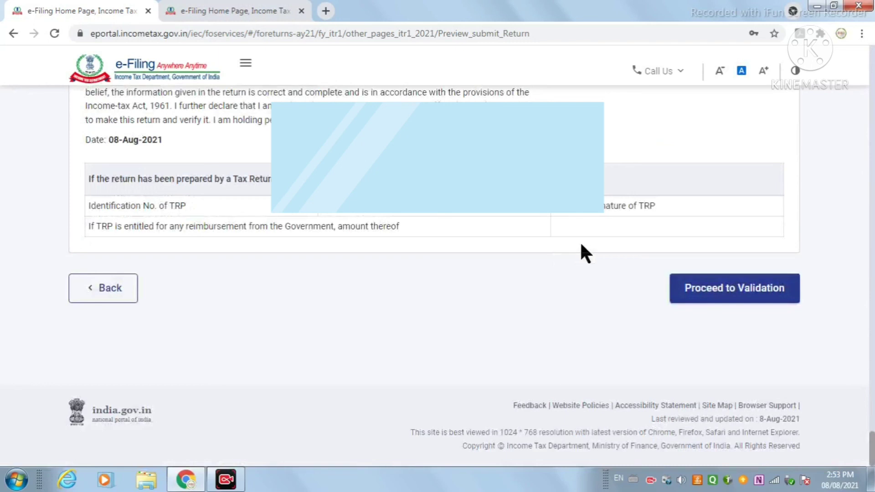
click(736, 290)
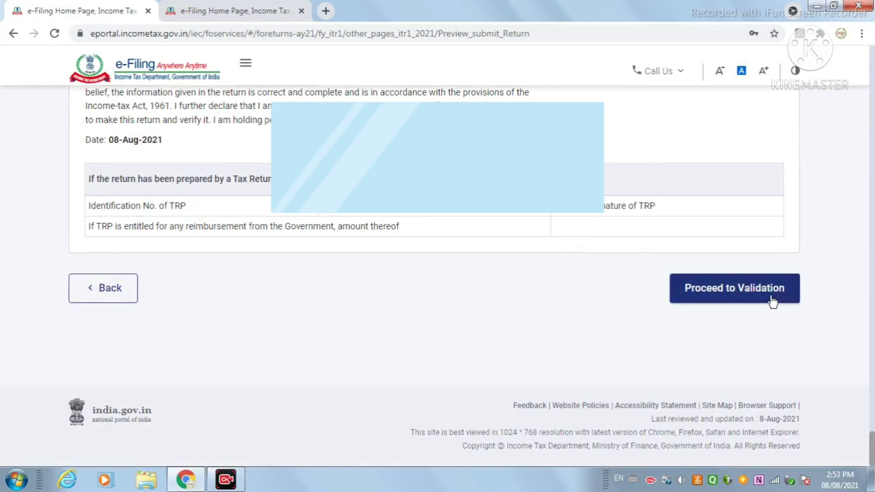
scroll(772, 299, up, 1)
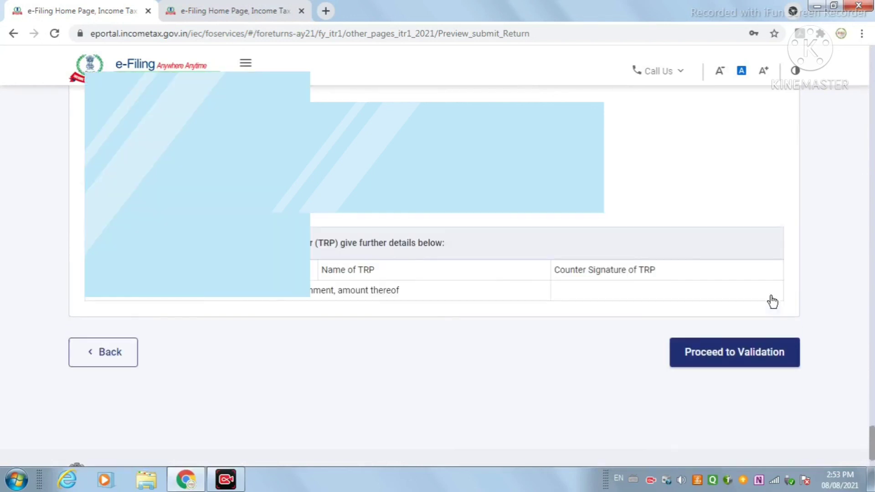
Check the return's filing progress on the dashboard and open the list of filed returns
scroll(775, 323, down, 1)
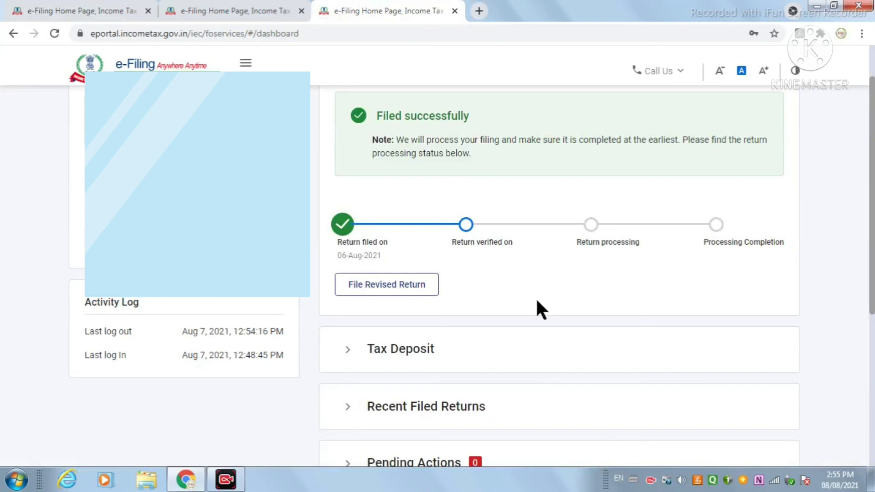
scroll(520, 294, up, 2)
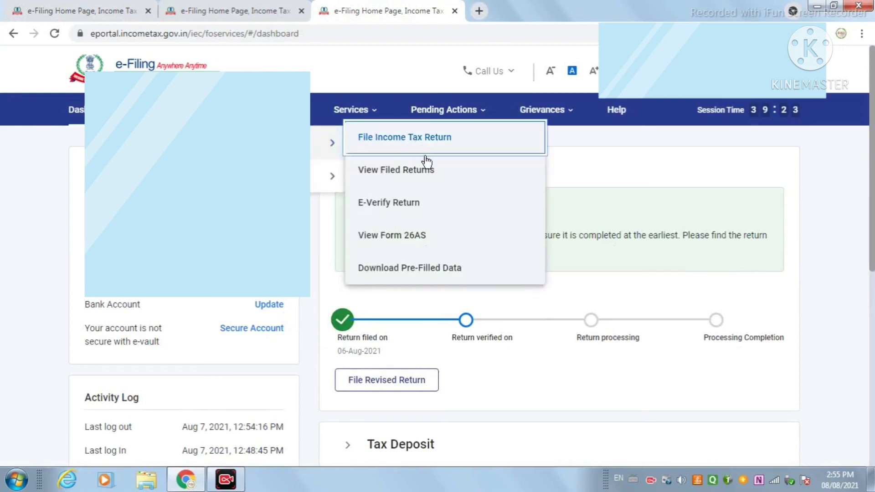
click(428, 175)
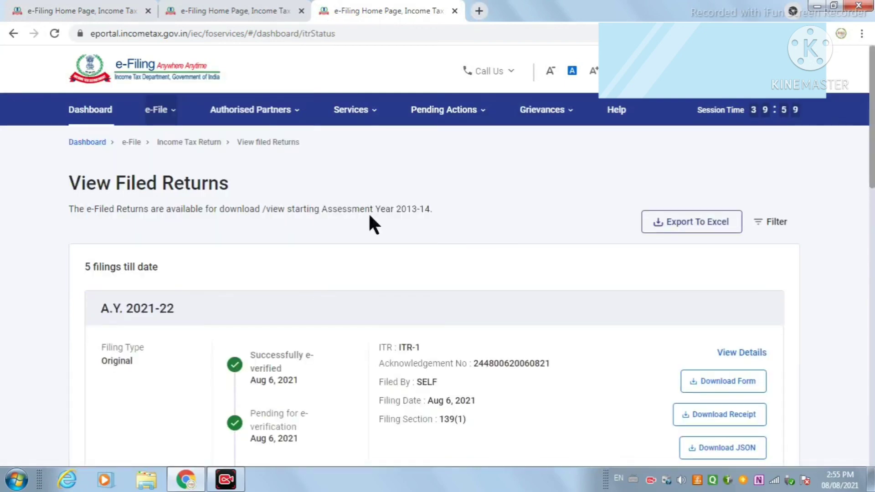
Check the A.Y. 2021-22 filing's status, review its detailed filing and e-verification timeline, and return to the filed returns list
scroll(370, 222, down, 2)
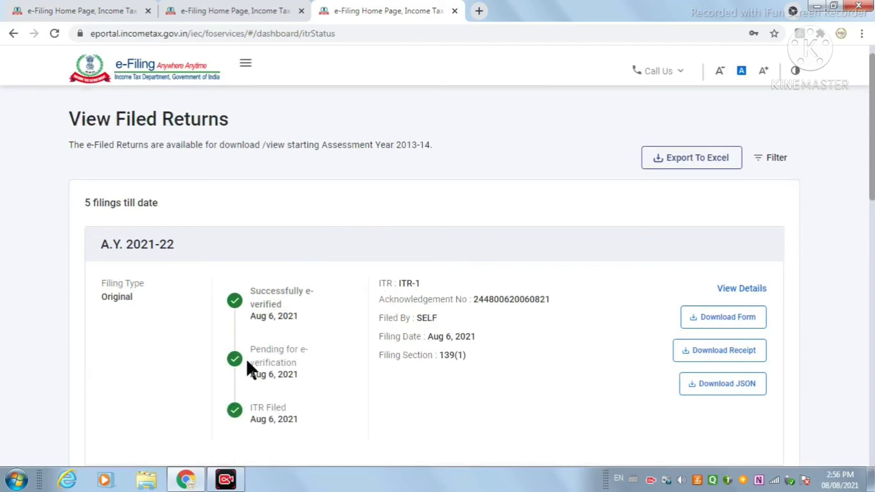
scroll(483, 304, down, 1)
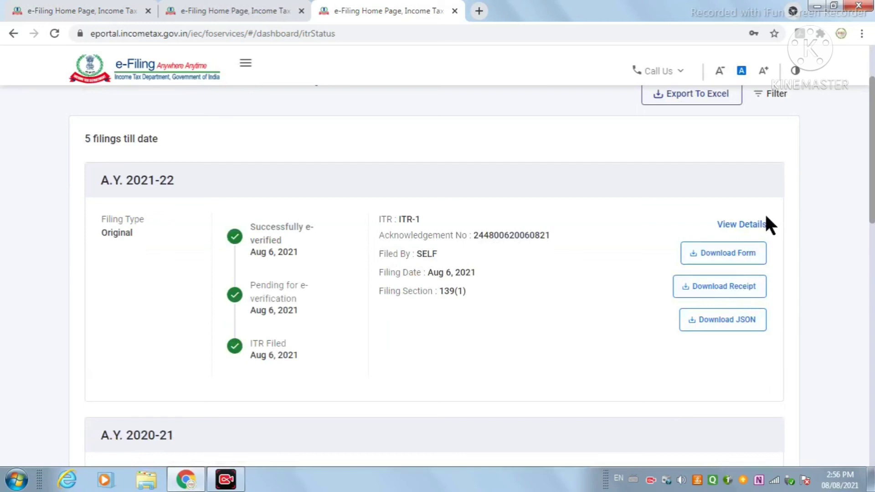
click(739, 224)
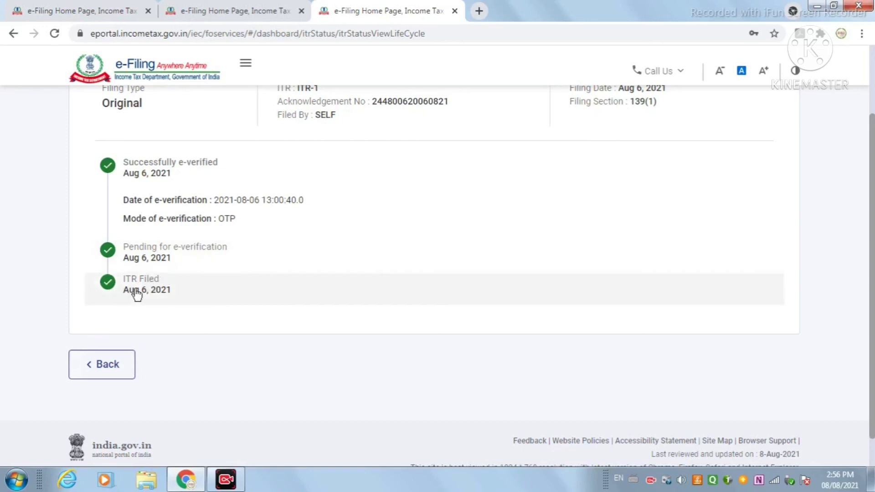
scroll(280, 279, up, 3)
scroll(279, 279, down, 4)
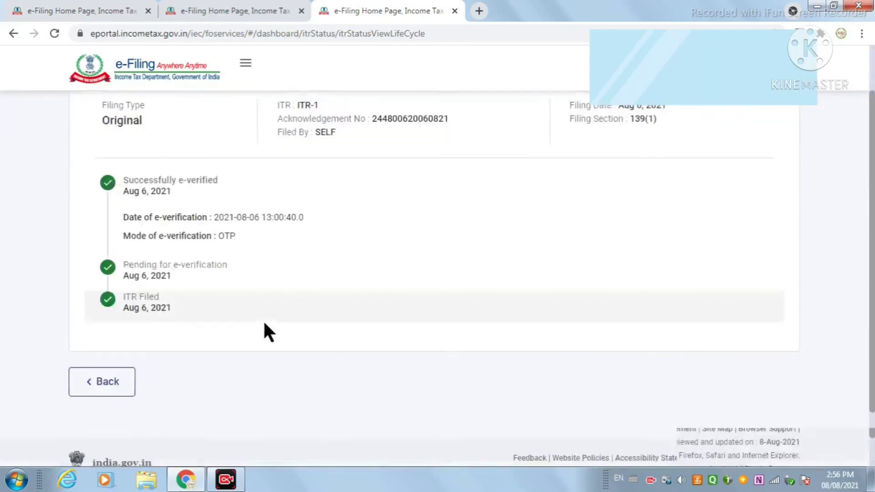
click(117, 341)
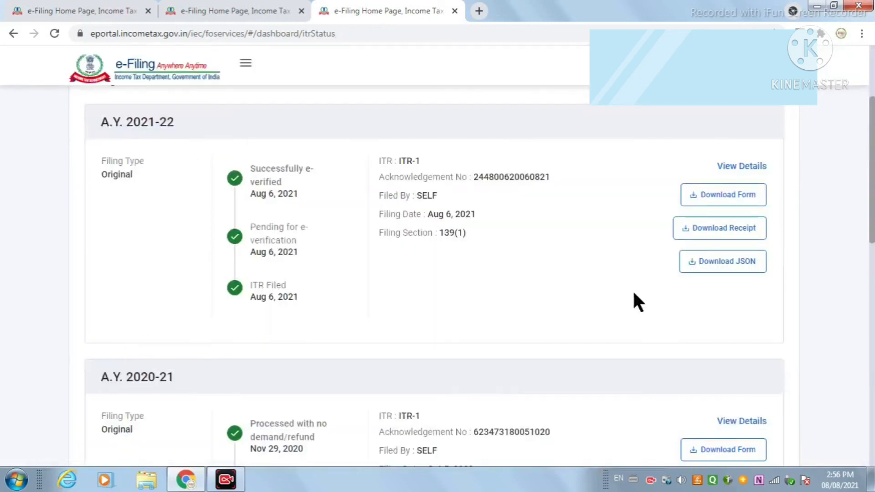
Download the filed ITR-1 form for A.Y. 2021-22, open the PDF and review it through the deductions section
click(719, 204)
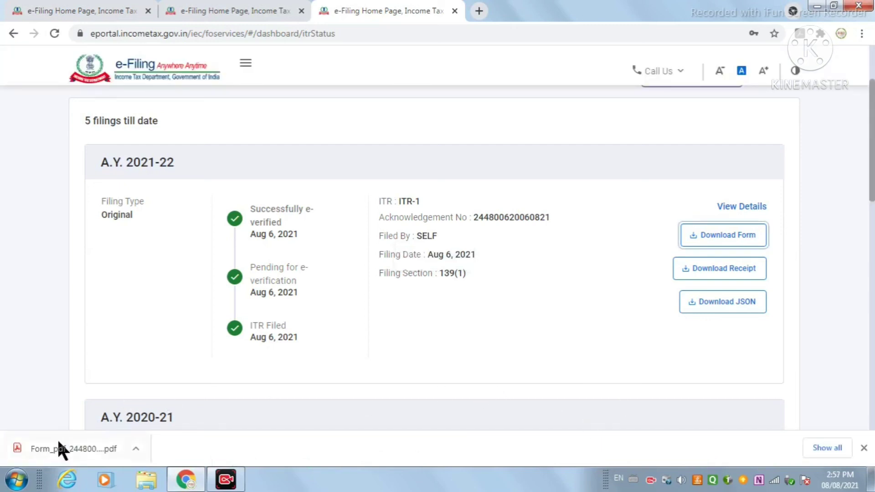
click(73, 448)
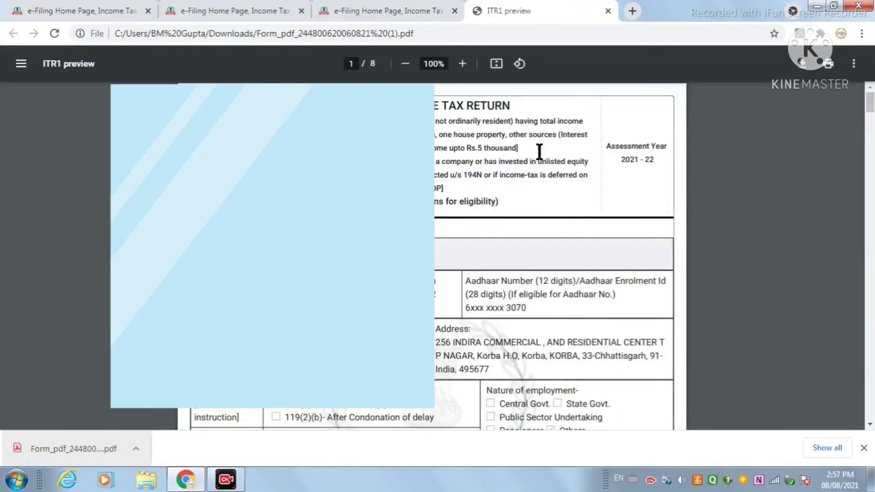
scroll(535, 137, down, 10)
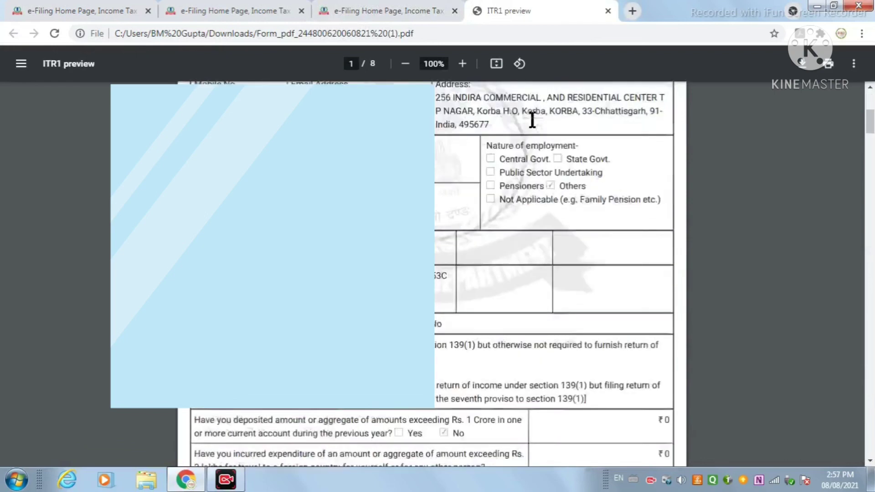
scroll(531, 128, down, 10)
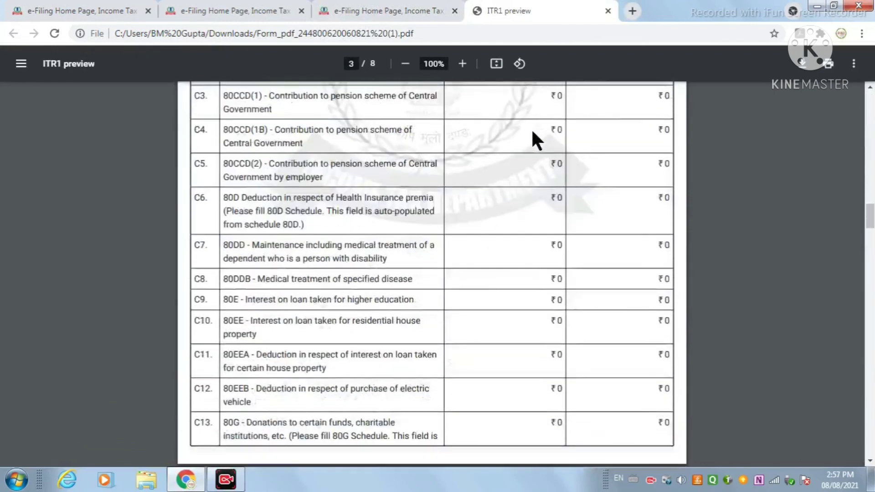
scroll(532, 131, up, 1)
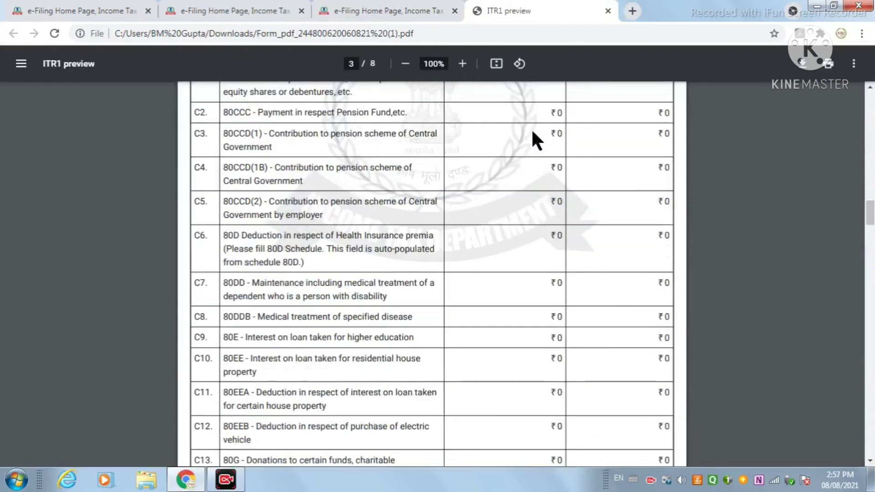
Download the A.Y. 2021-22 receipt from the filed returns list, open the acknowledgement PDF and review its tax and verification details
click(405, 12)
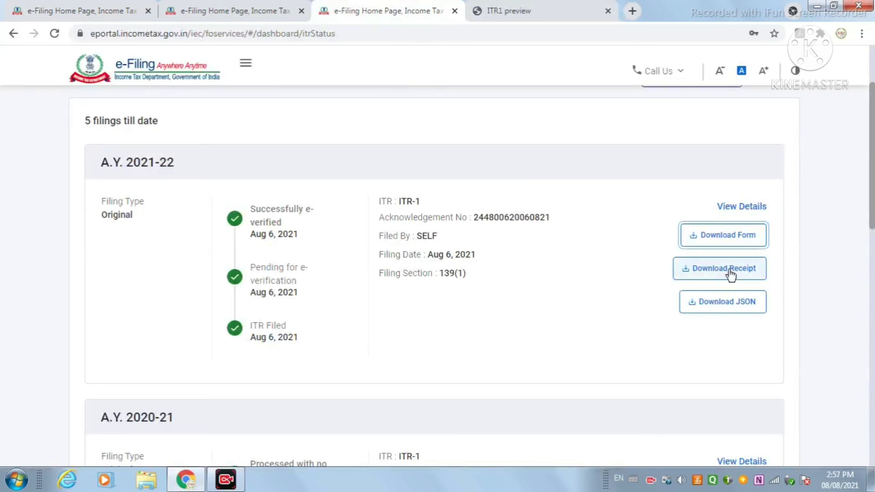
click(729, 270)
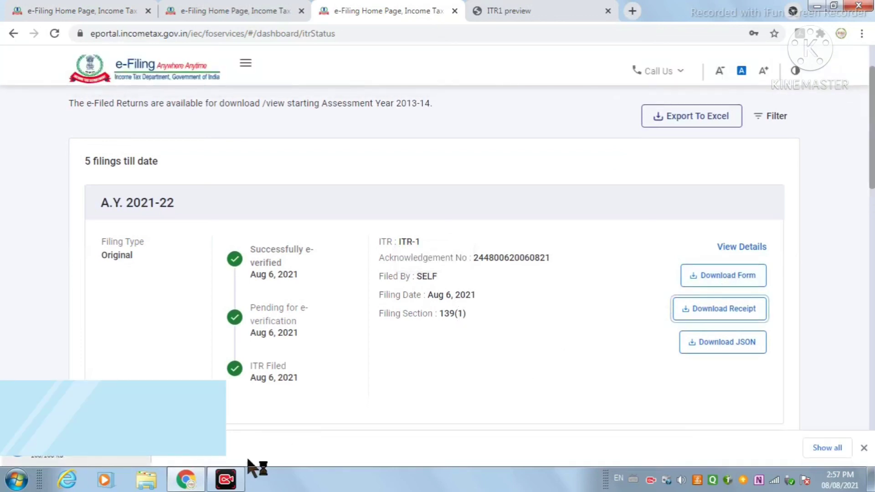
click(64, 449)
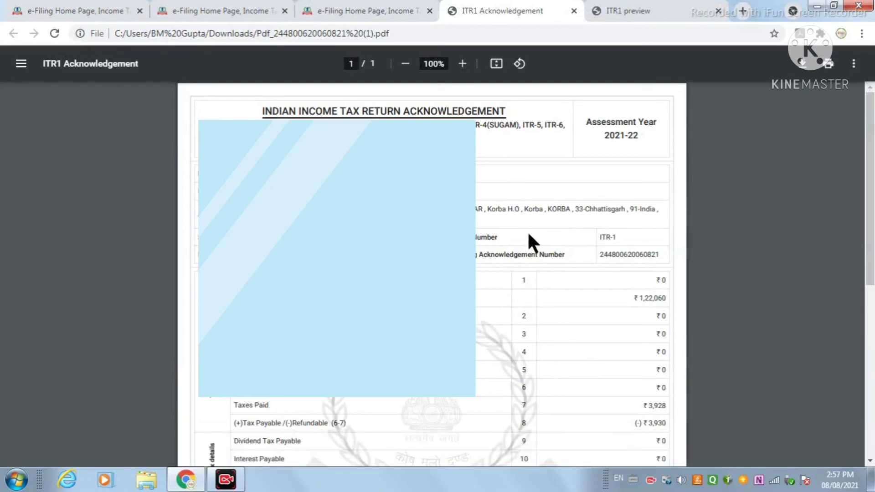
scroll(523, 220, down, 8)
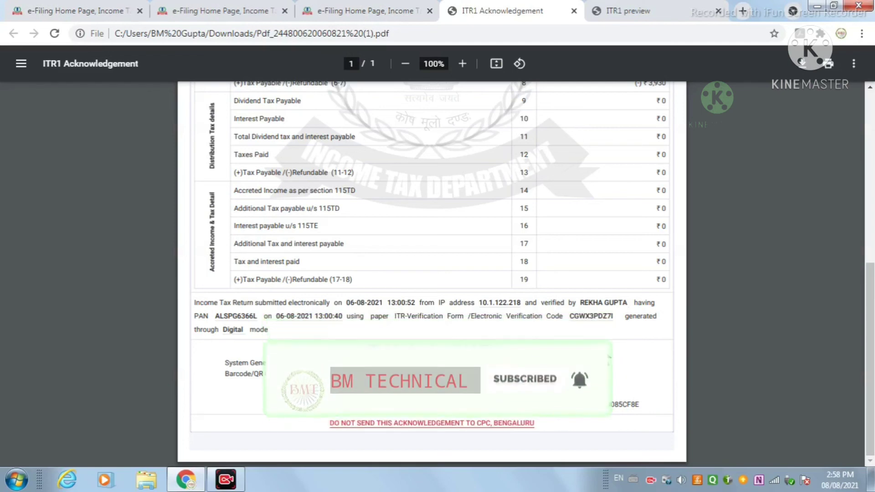
scroll(620, 292, up, 3)
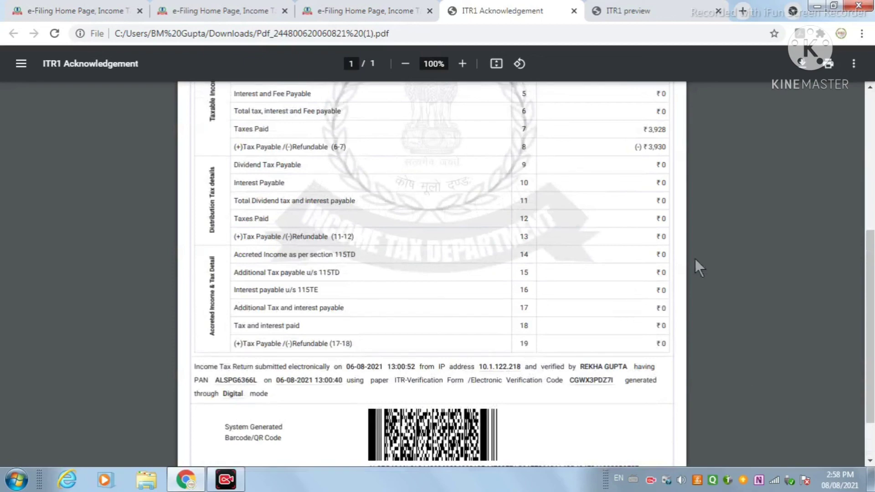